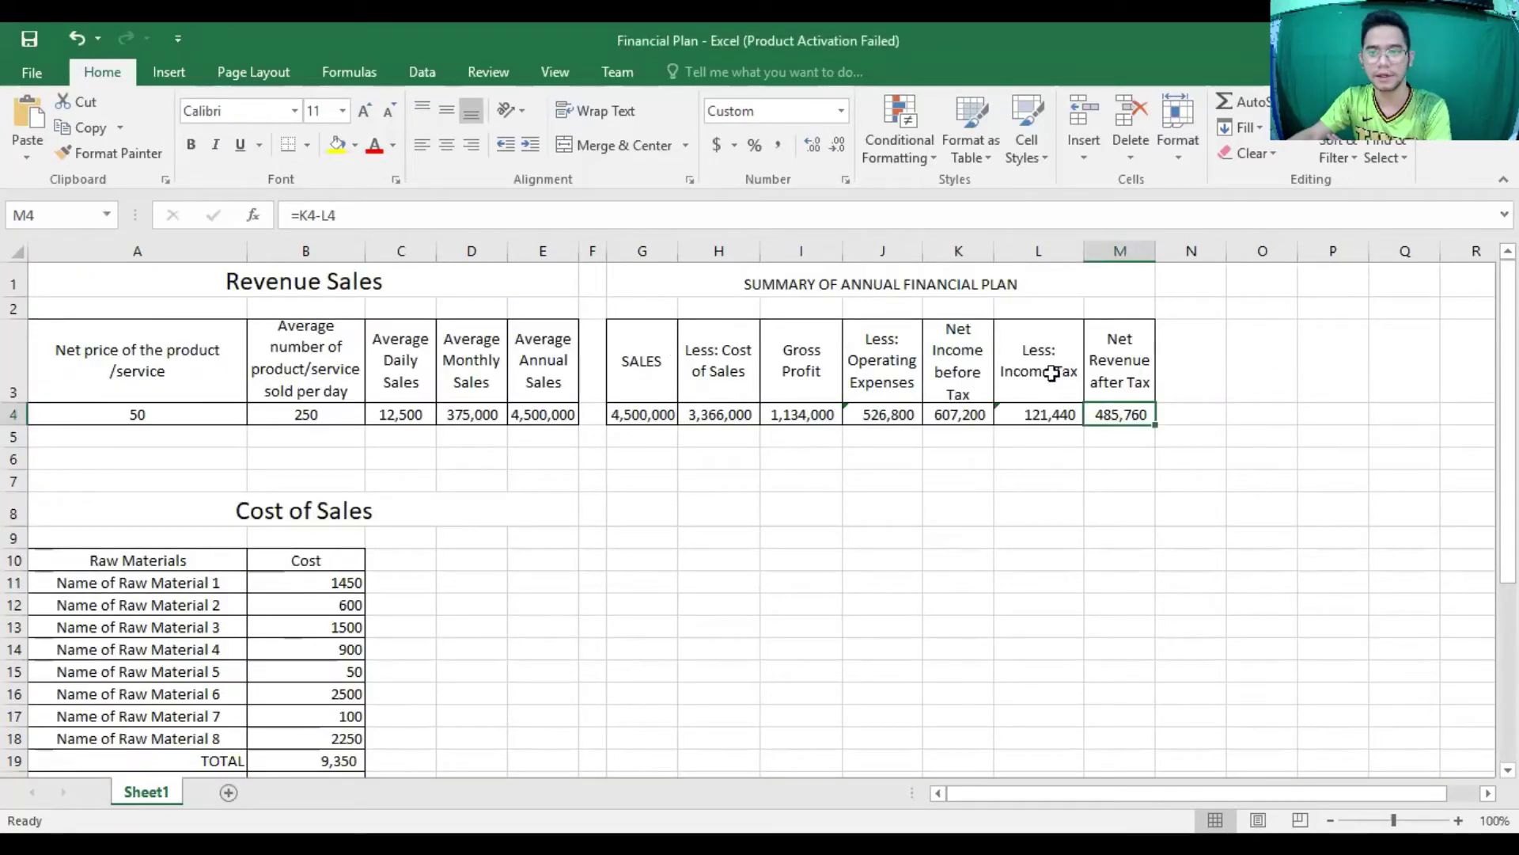
Examine the Revenue Sales section and its values in A4:E4.
{"action": "left_click", "coordinate": [338, 292]}
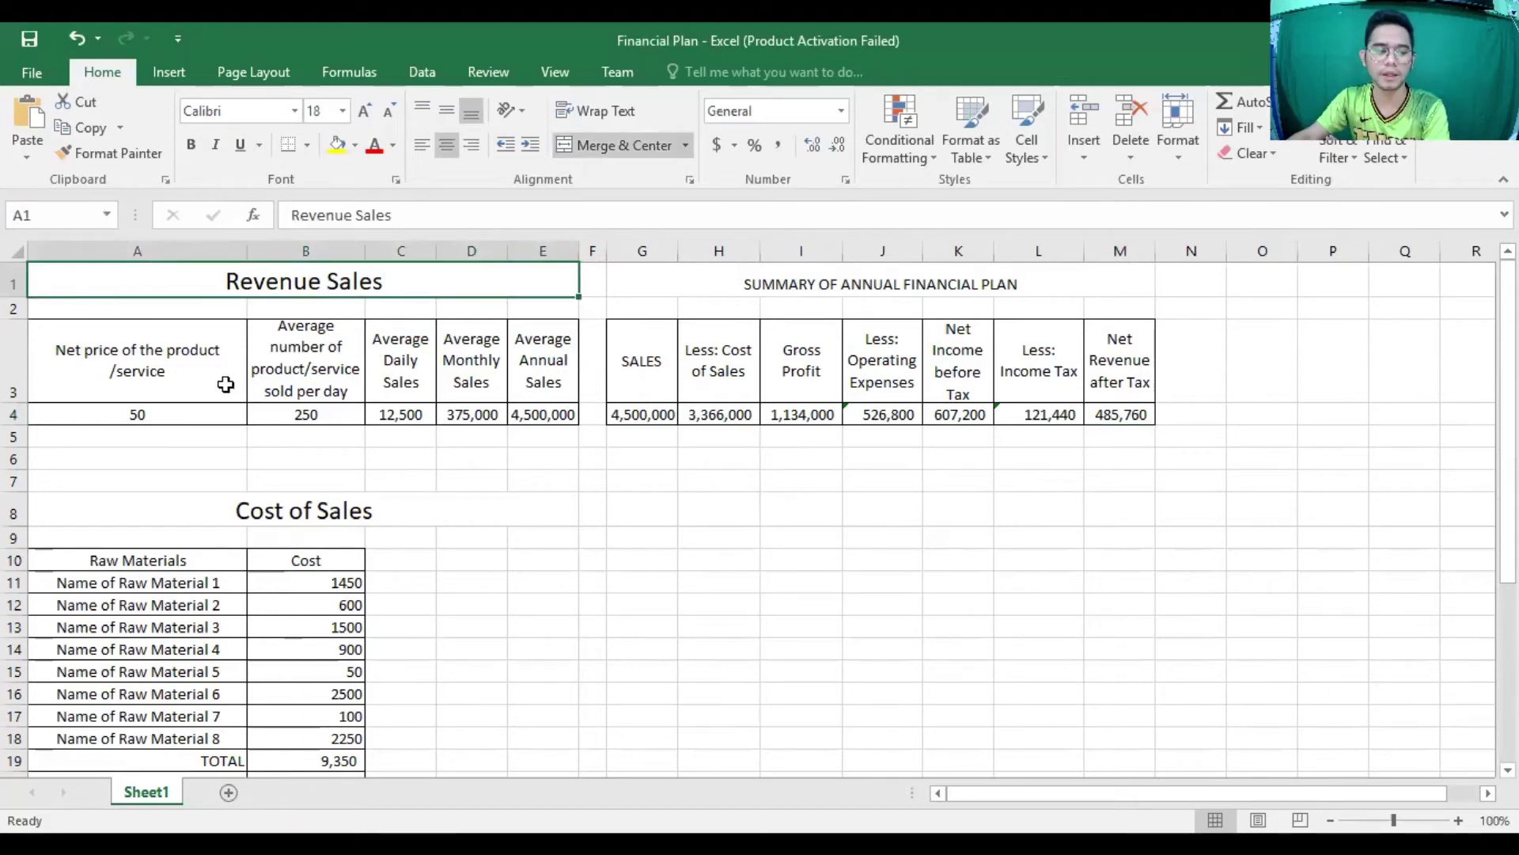
{"action": "left_click_drag", "start_coordinate": [224, 410], "coordinate": [533, 409]}
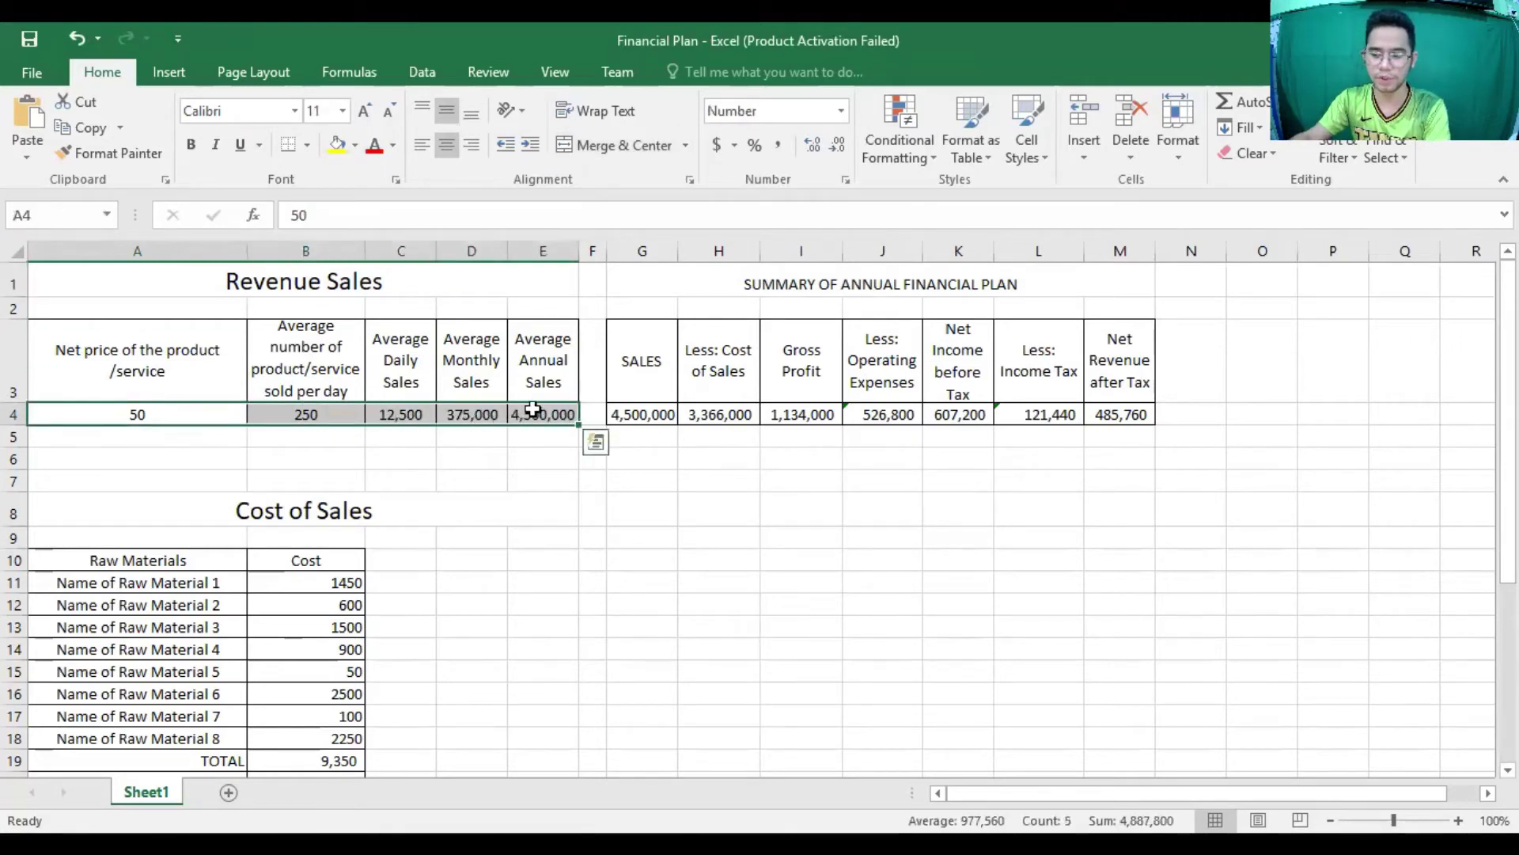
{"action": "left_click", "coordinate": [521, 463]}
{"action": "left_click", "coordinate": [490, 466]}
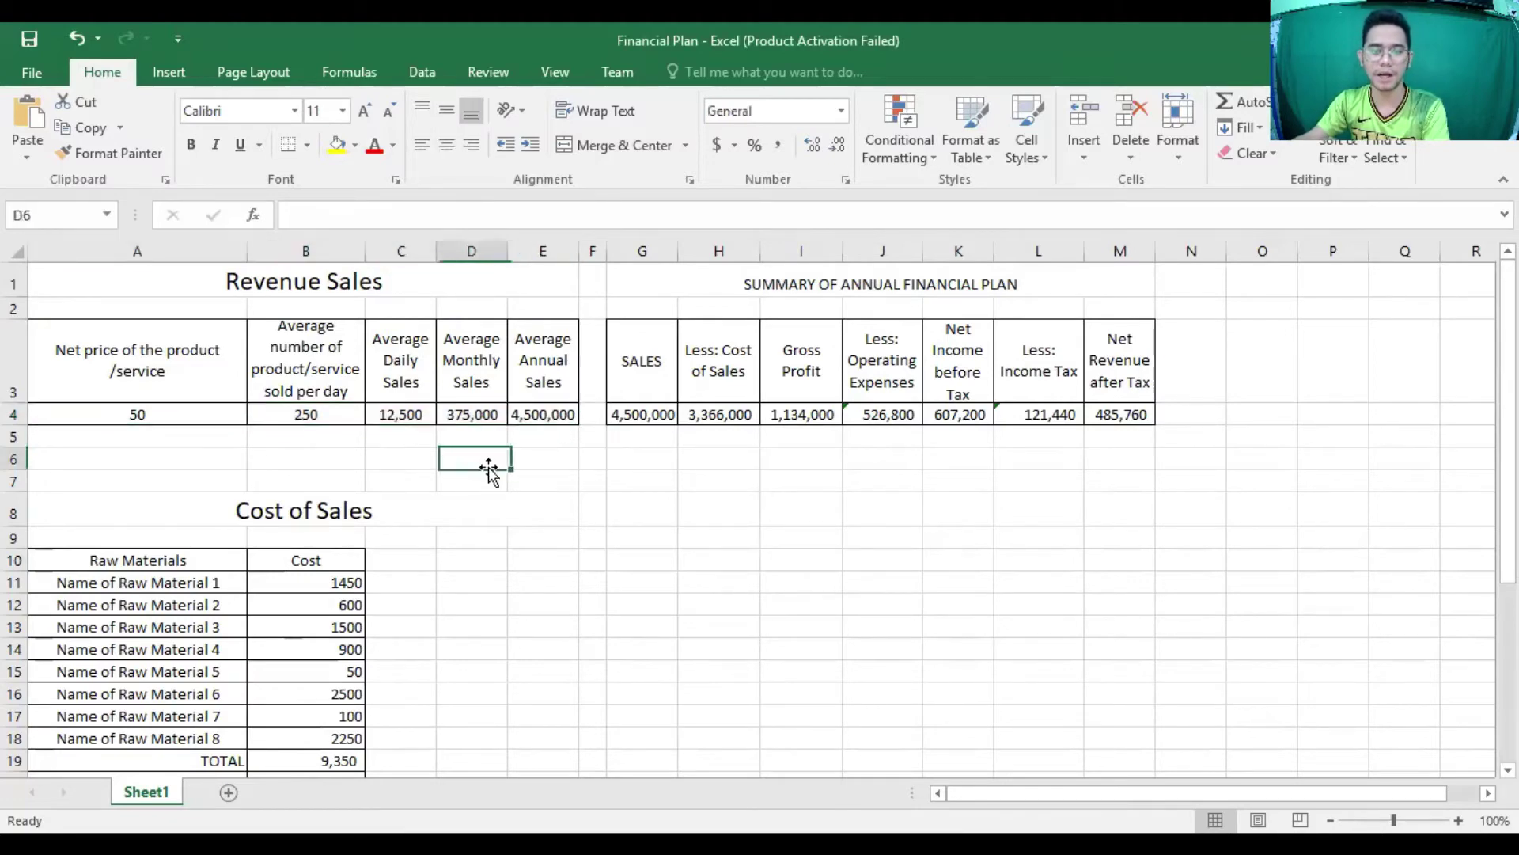
Make column A slightly narrower.
{"action": "left_click", "coordinate": [407, 463]}
{"action": "left_click", "coordinate": [334, 464]}
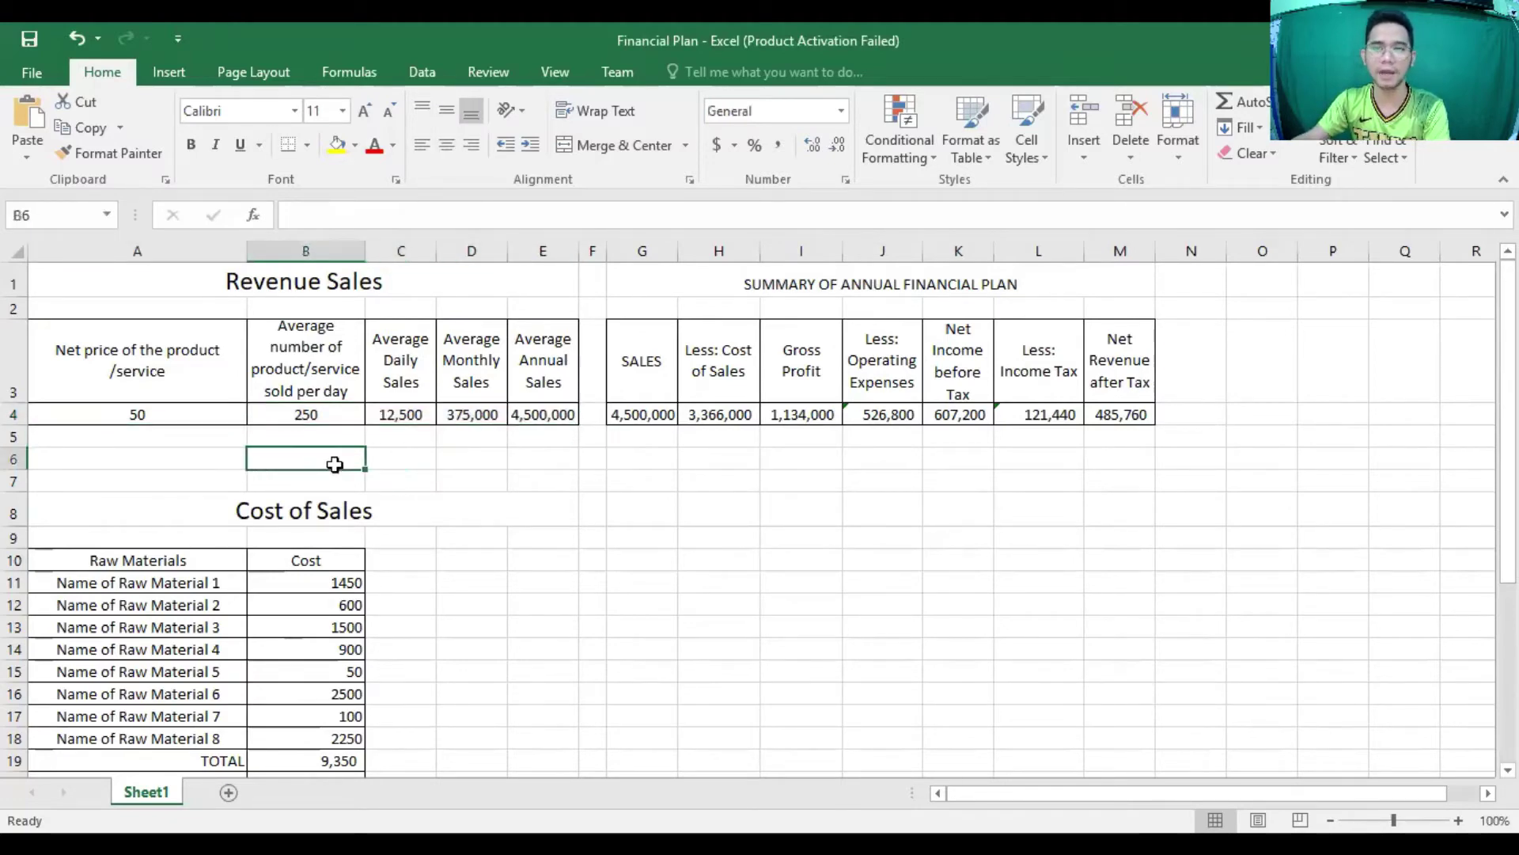
{"action": "mouse_move", "coordinate": [246, 251]}
{"action": "left_mouse_down"}
{"action": "mouse_move", "coordinate": [230, 254]}
{"action": "mouse_move", "coordinate": [244, 253]}
{"action": "left_mouse_up"}
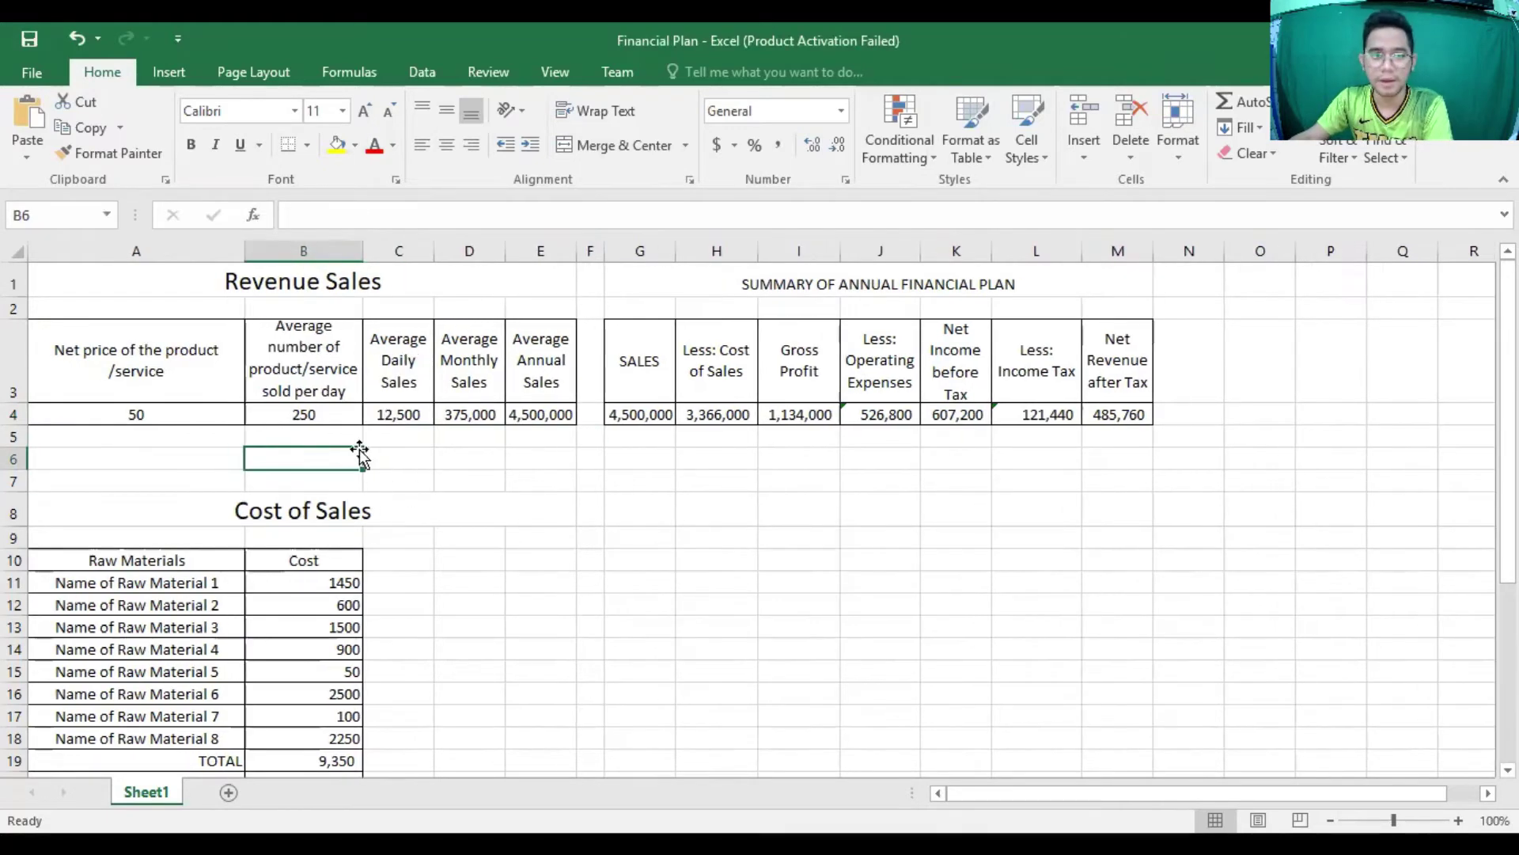
Review the net price and average number sold per day headings and their values in the Revenue Sales table.
{"action": "left_click", "coordinate": [183, 388]}
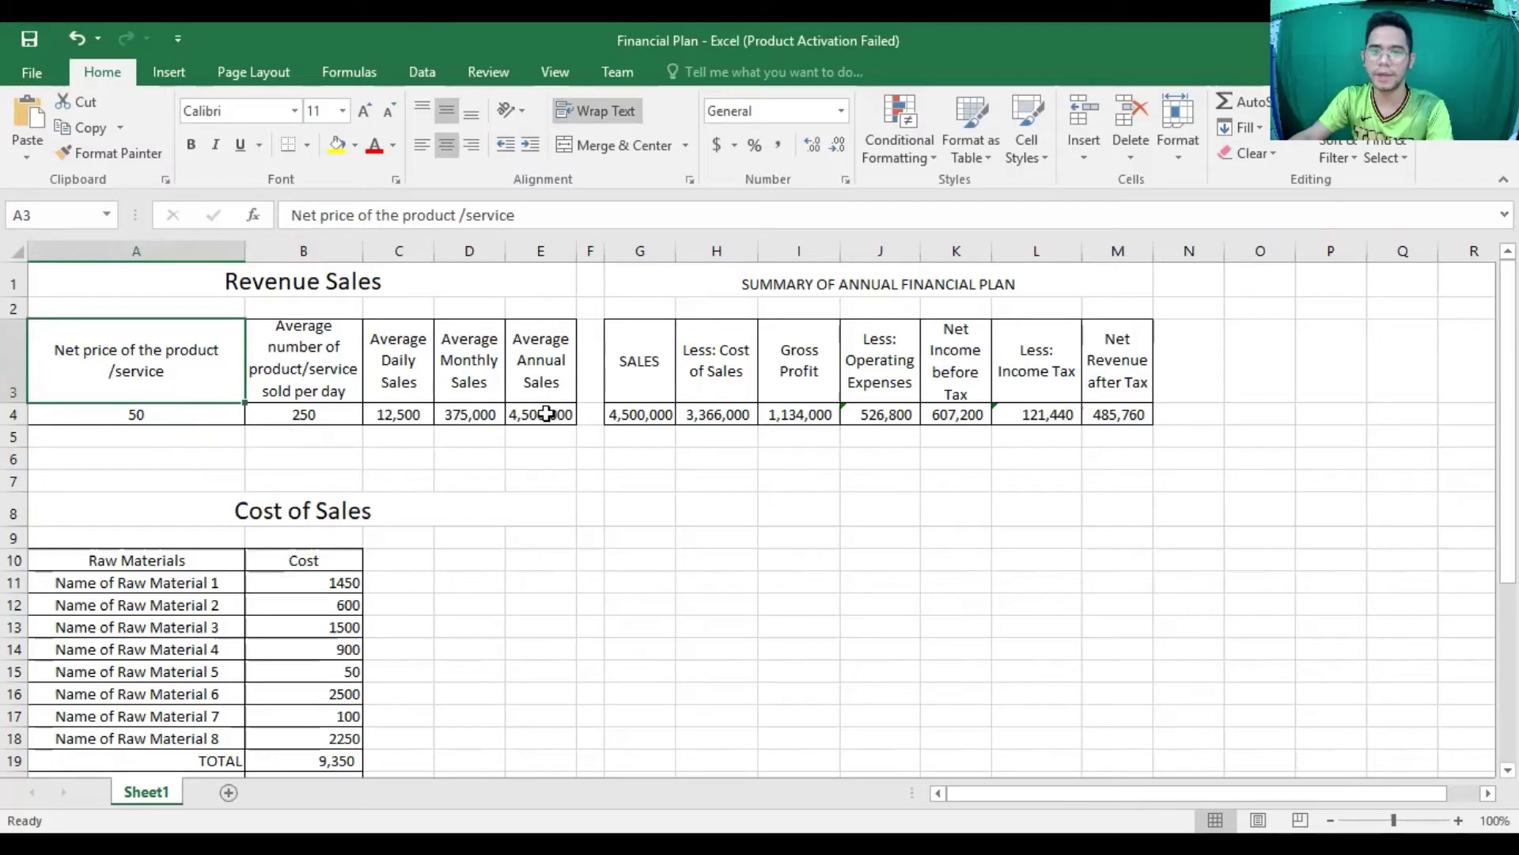
{"action": "left_click", "coordinate": [195, 424]}
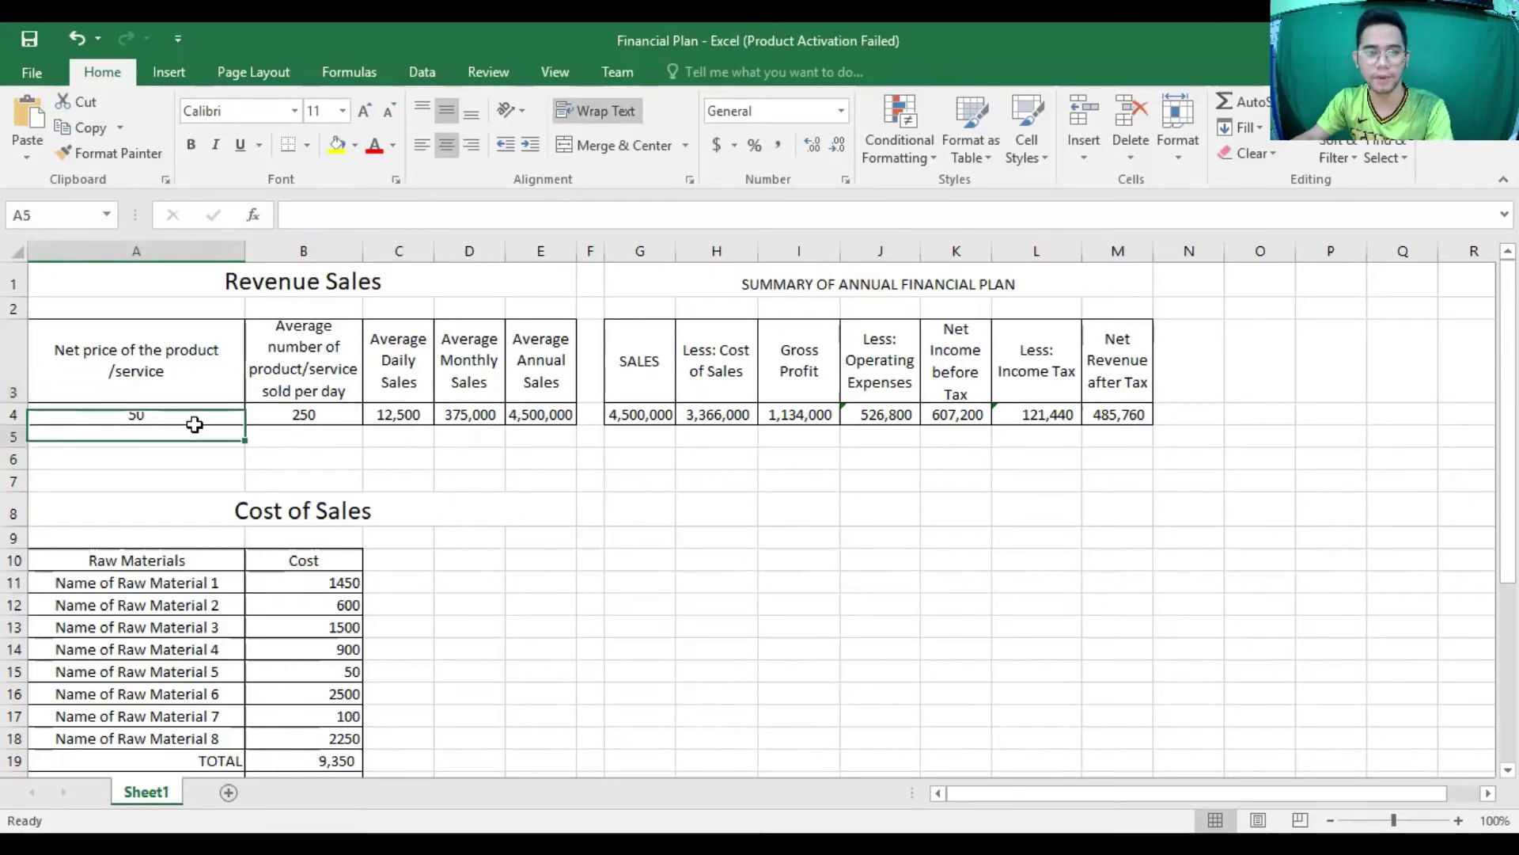
{"action": "left_click", "coordinate": [309, 385]}
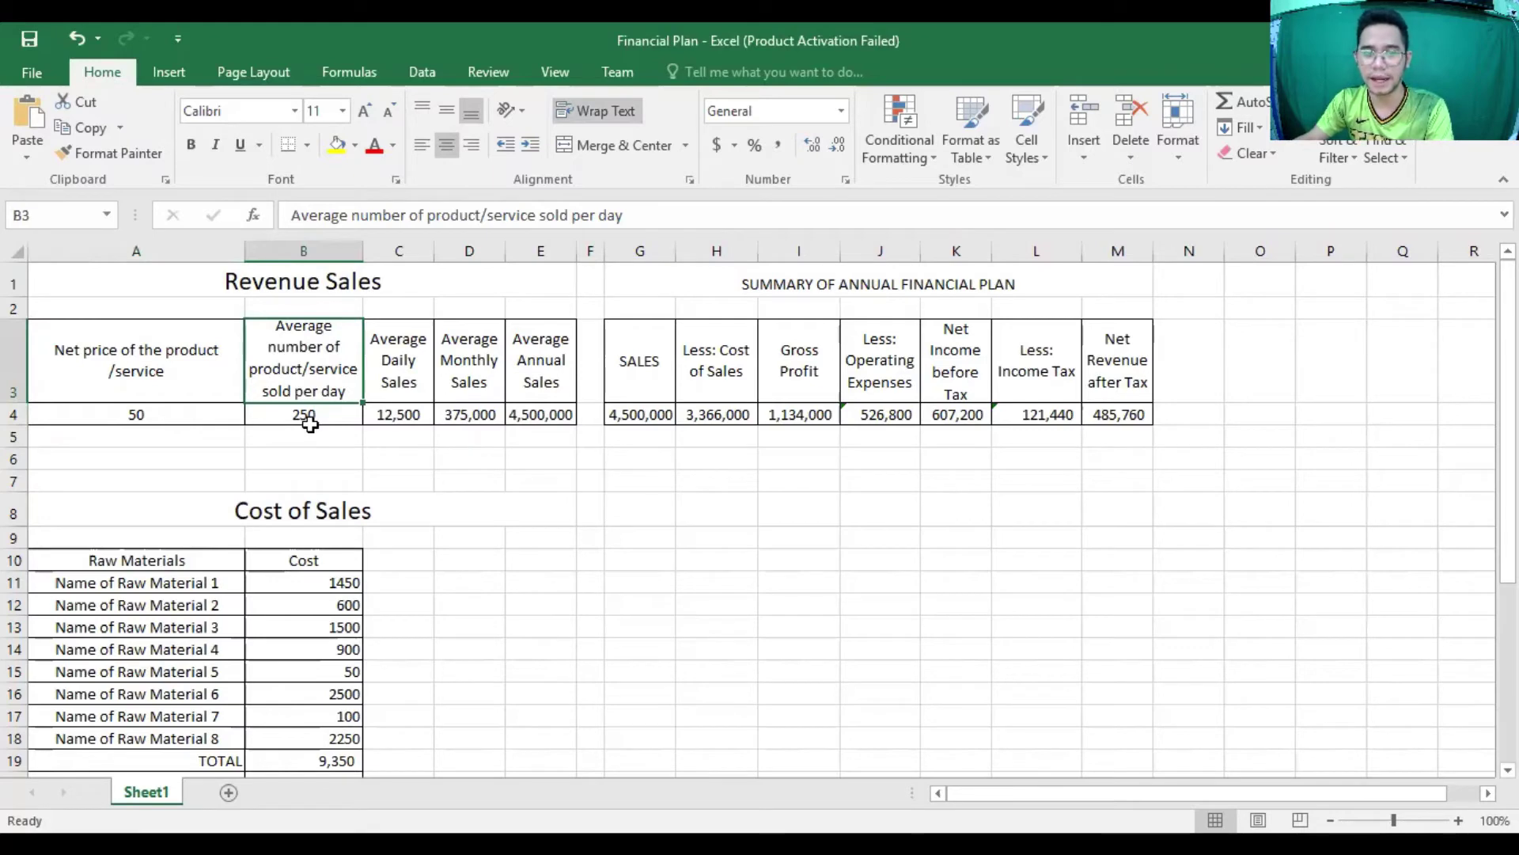
{"action": "left_click", "coordinate": [309, 418]}
{"action": "left_click", "coordinate": [237, 411]}
{"action": "left_click", "coordinate": [317, 411]}
Inspect the formulas for average daily, monthly and annual sales in row 4, tracing them from the net price.
{"action": "left_click", "coordinate": [393, 380]}
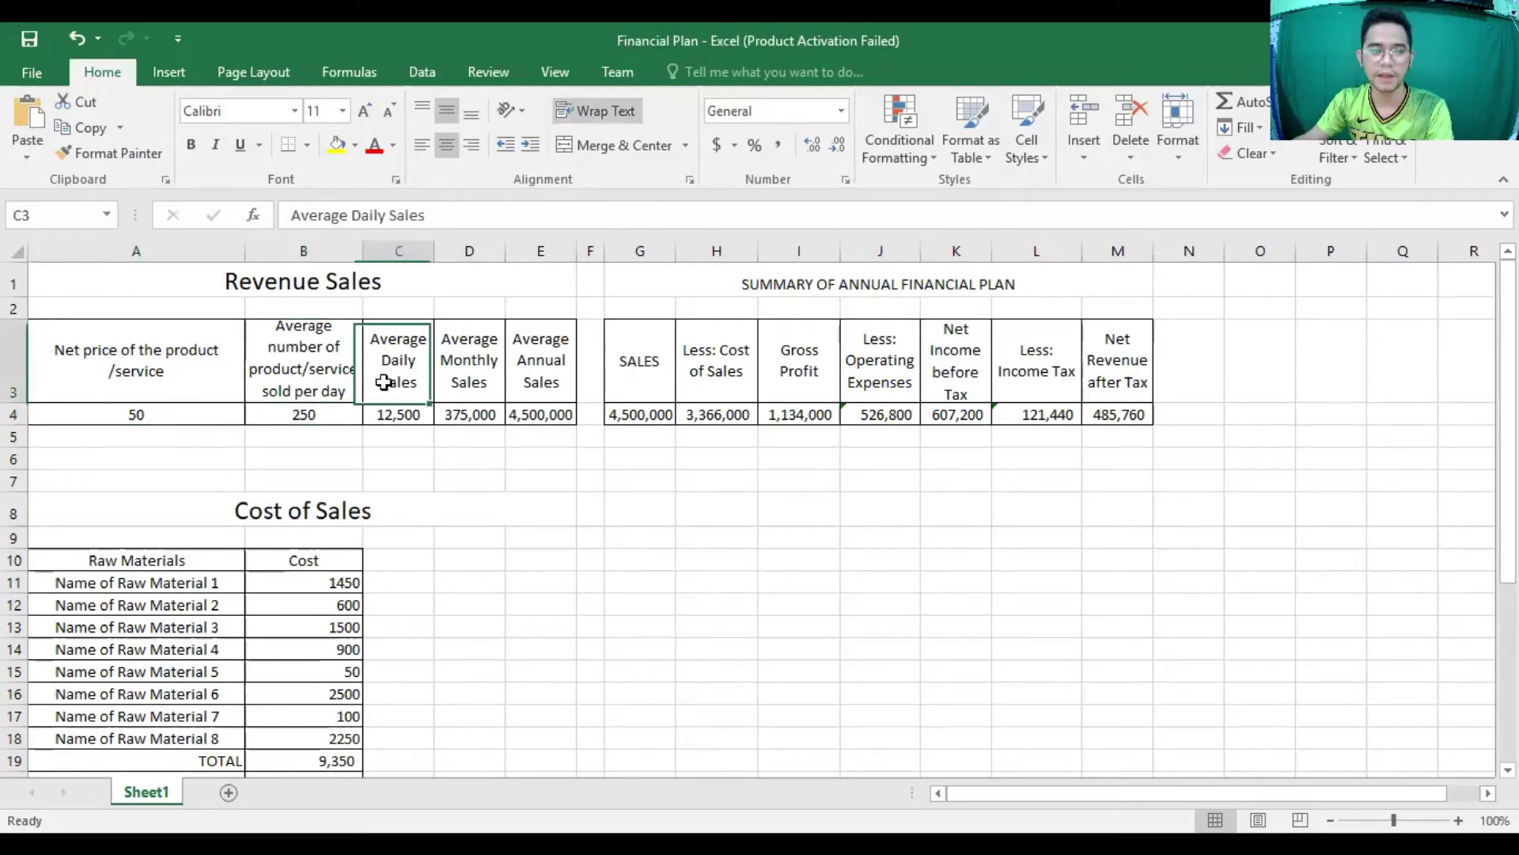
{"action": "left_click", "coordinate": [403, 420]}
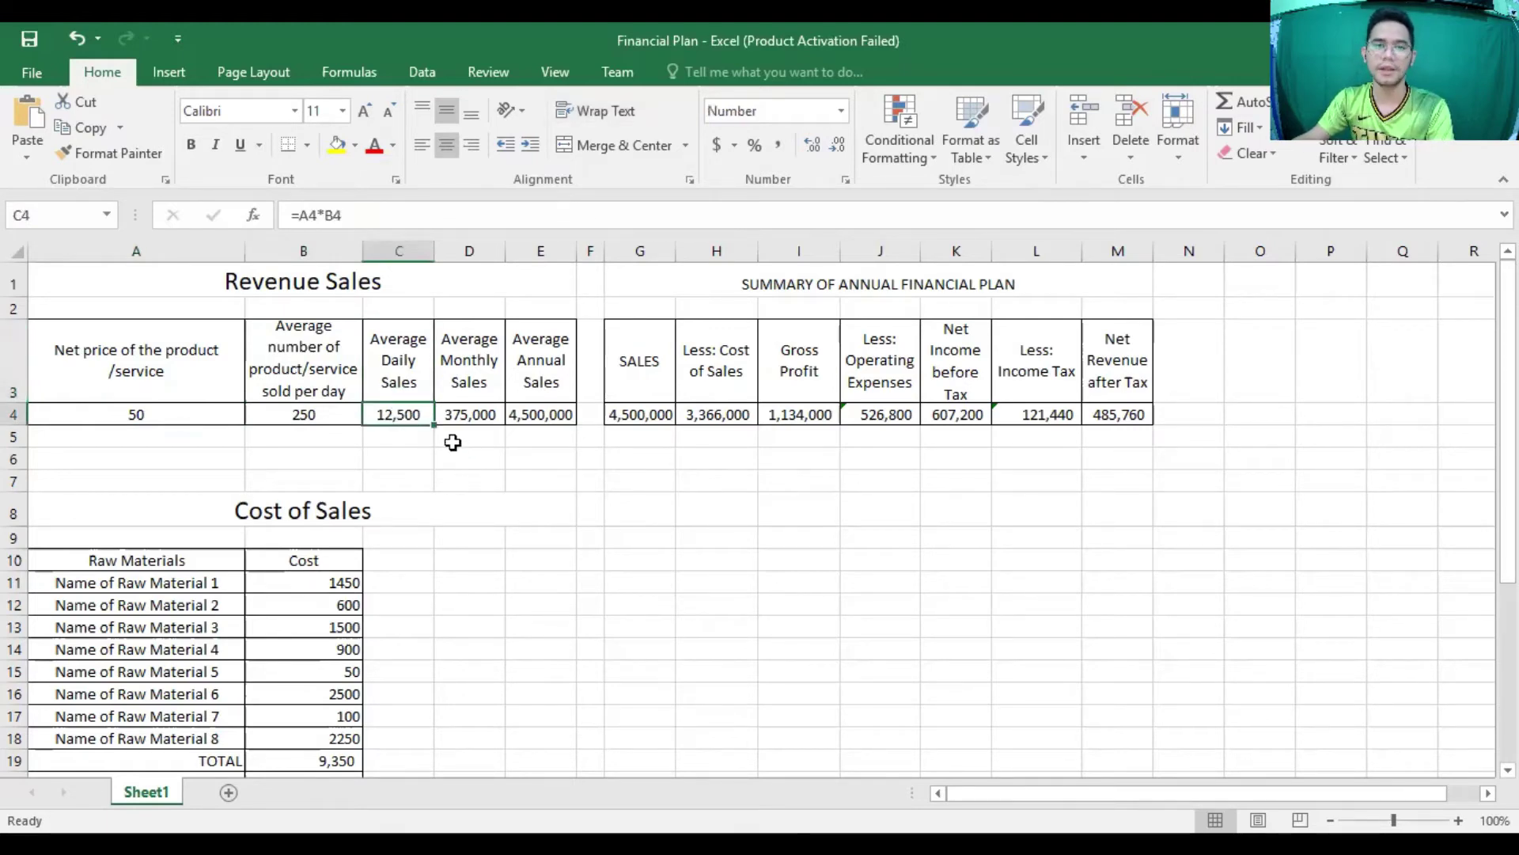
{"action": "left_click", "coordinate": [490, 412]}
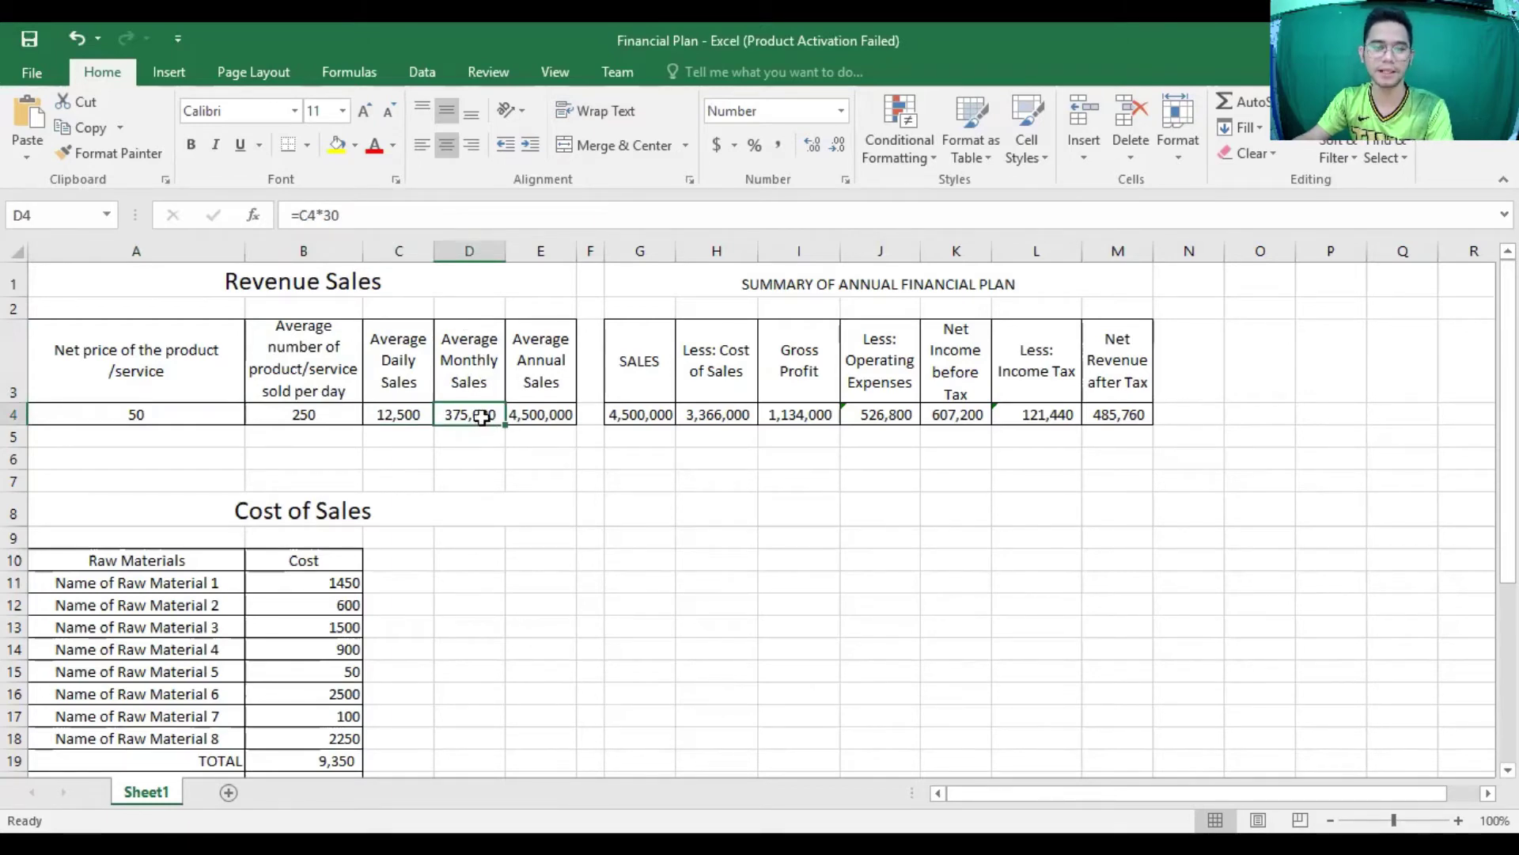
{"action": "left_click", "coordinate": [526, 415]}
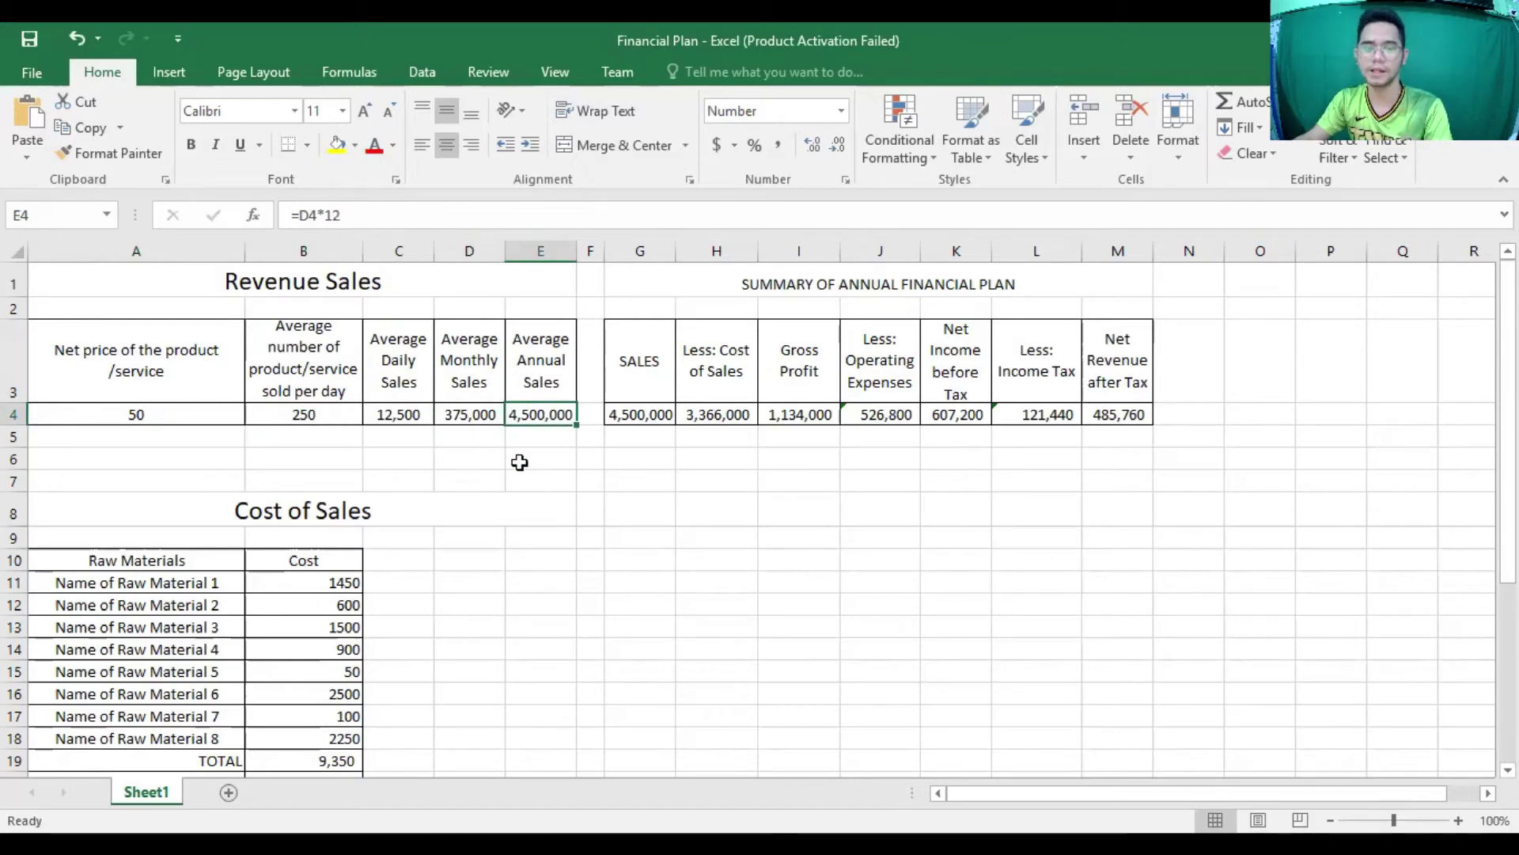
{"action": "left_click", "coordinate": [226, 419]}
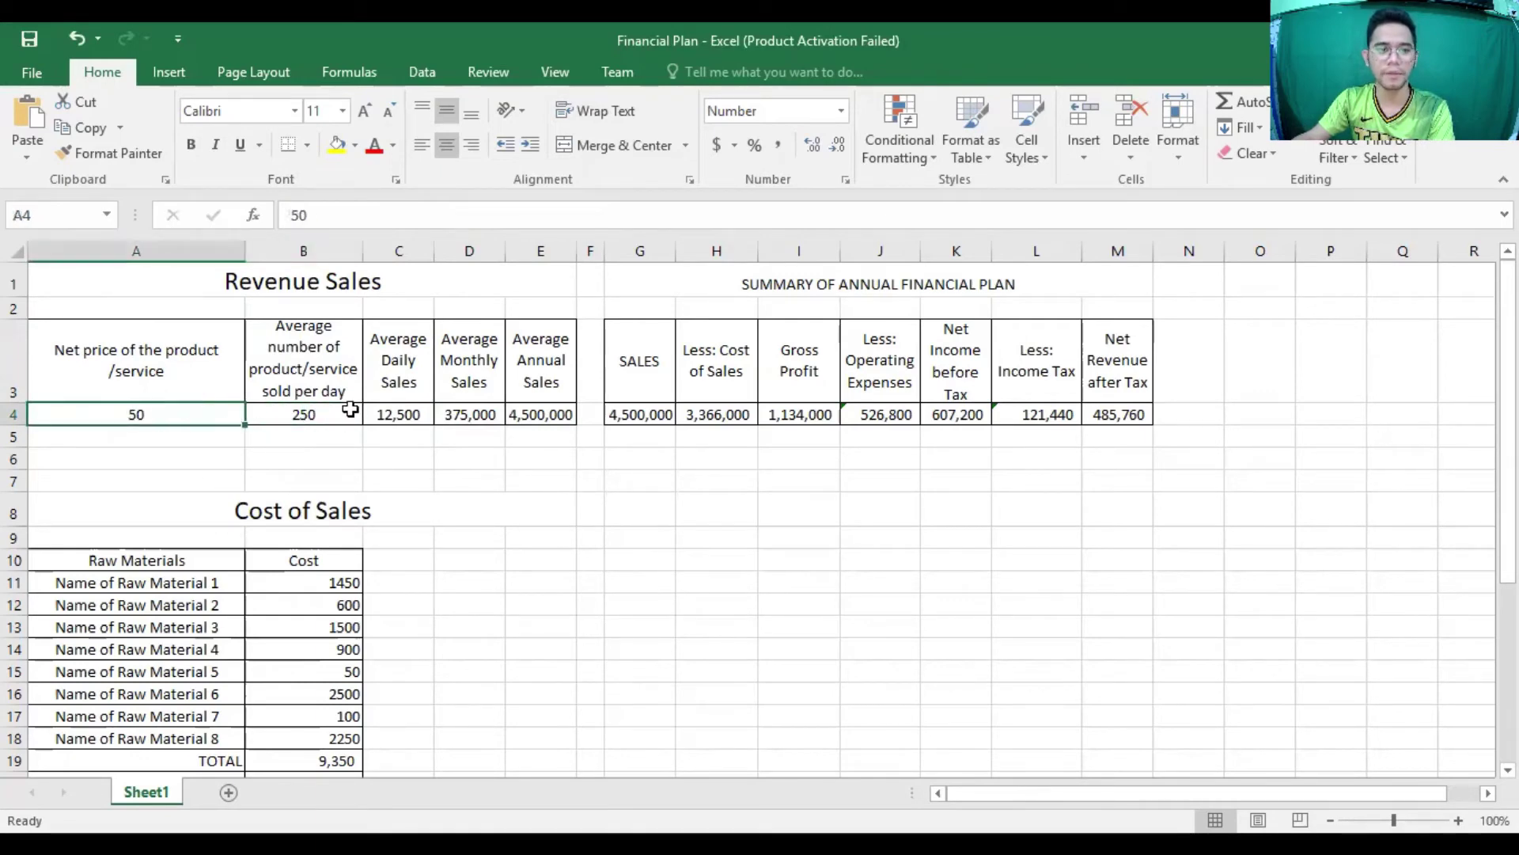
{"action": "left_click", "coordinate": [415, 410]}
{"action": "left_click", "coordinate": [470, 412]}
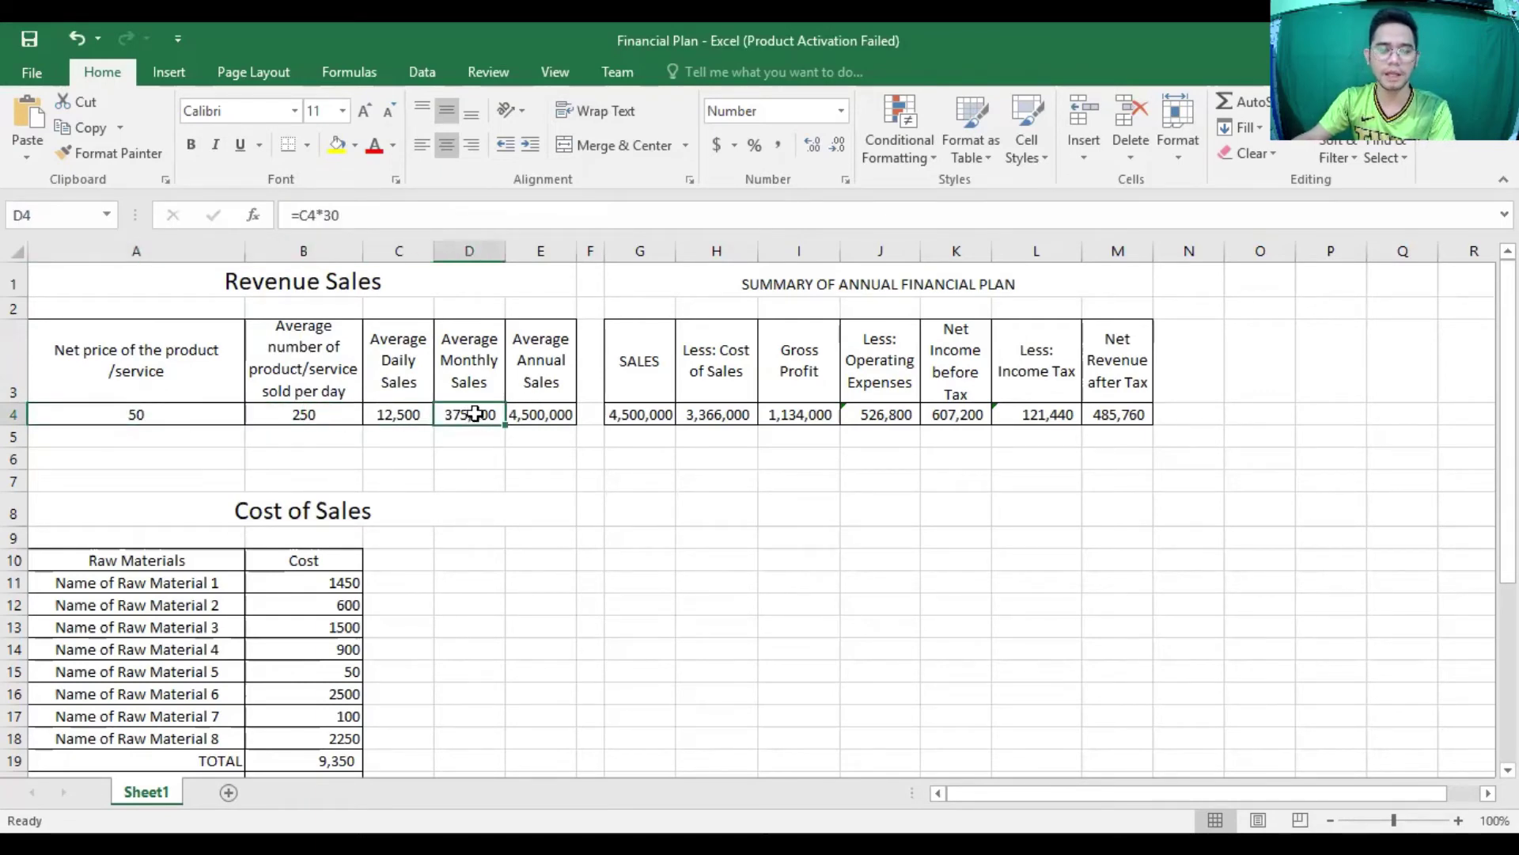
{"action": "left_click", "coordinate": [525, 414]}
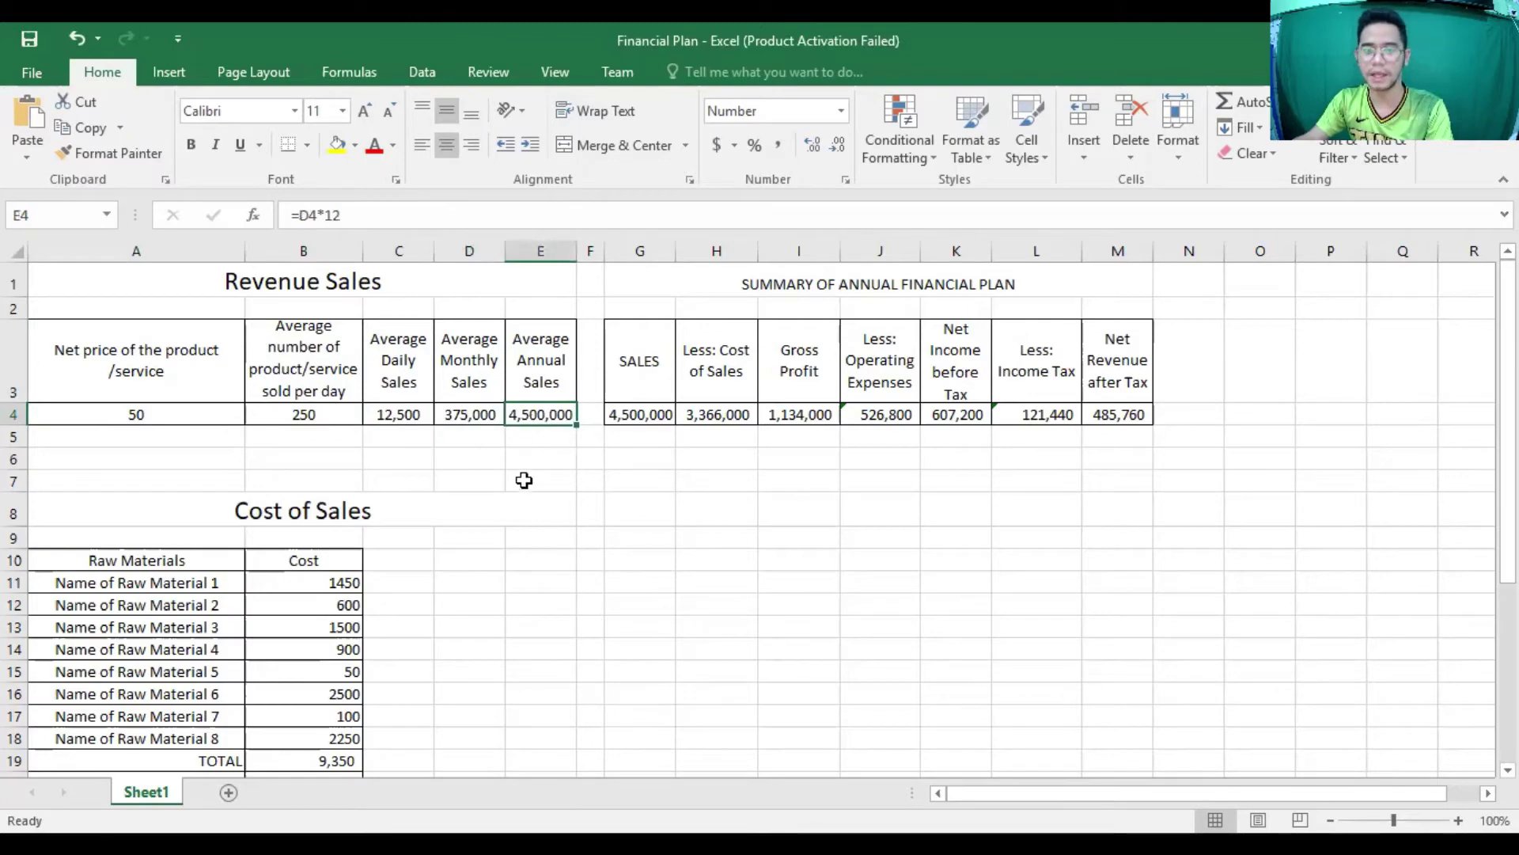
{"action": "scroll", "coordinate": [524, 480], "scroll_direction": "down", "scroll_amount": 2}
{"action": "scroll", "coordinate": [523, 481], "scroll_direction": "up", "scroll_amount": 2}
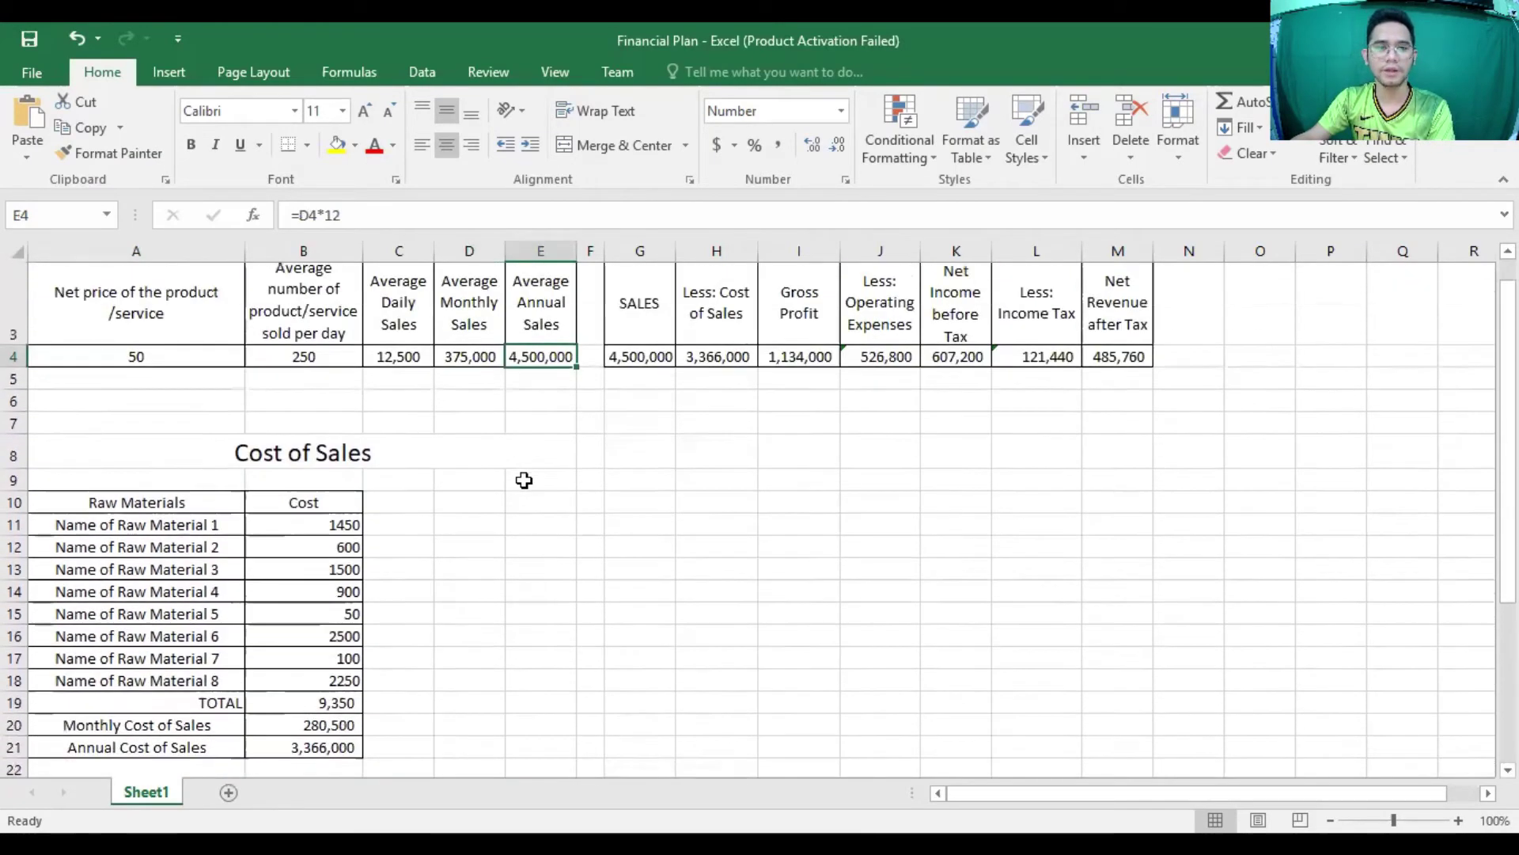
Review the Cost of Sales table's headings, the eight raw material names and their costs.
{"action": "left_click", "coordinate": [360, 512]}
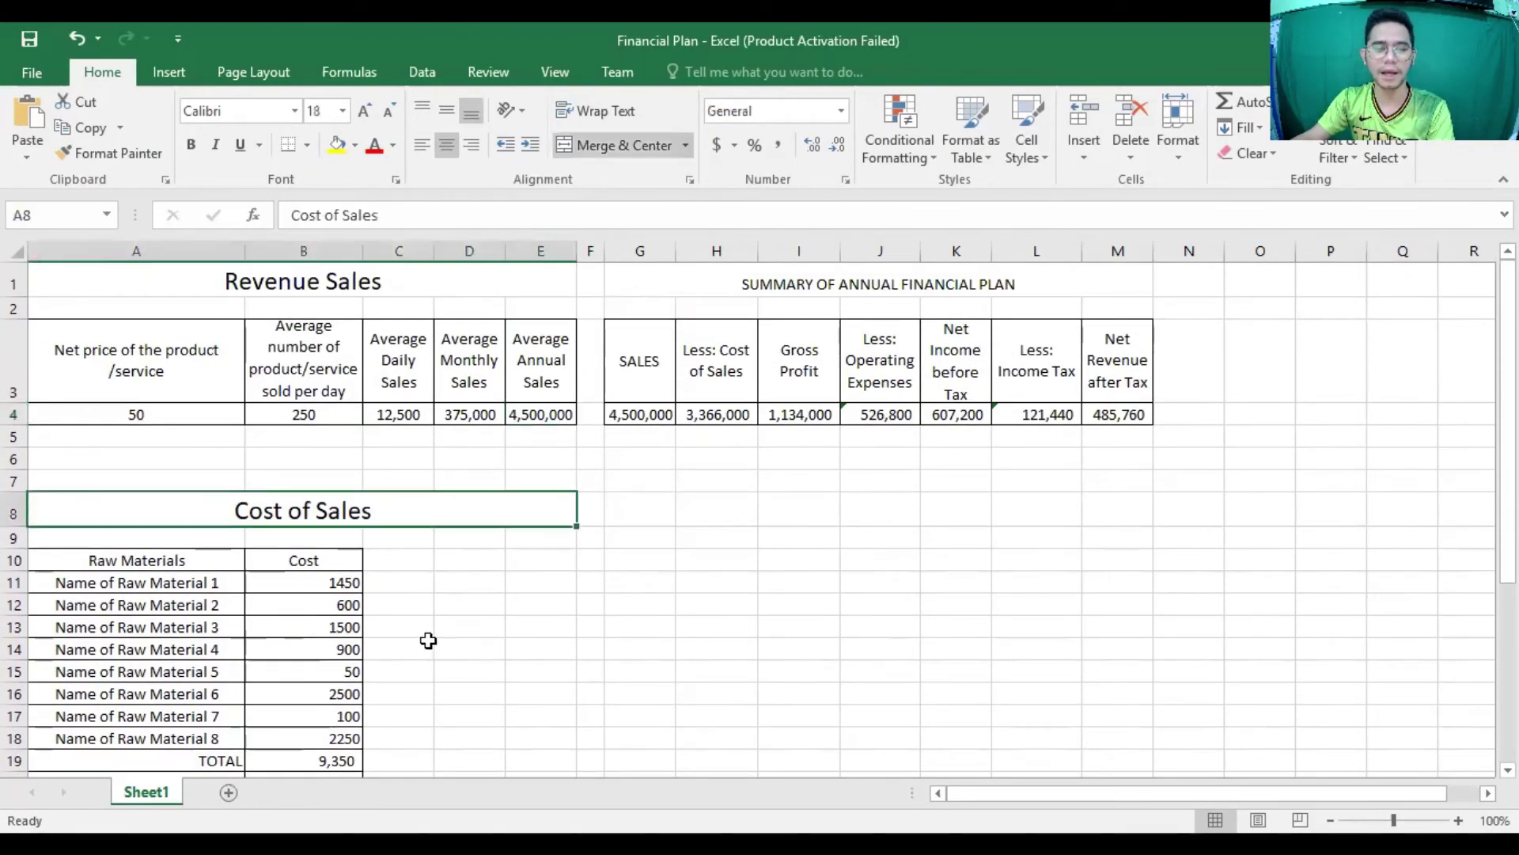
{"action": "scroll", "coordinate": [428, 640], "scroll_direction": "down", "scroll_amount": 1}
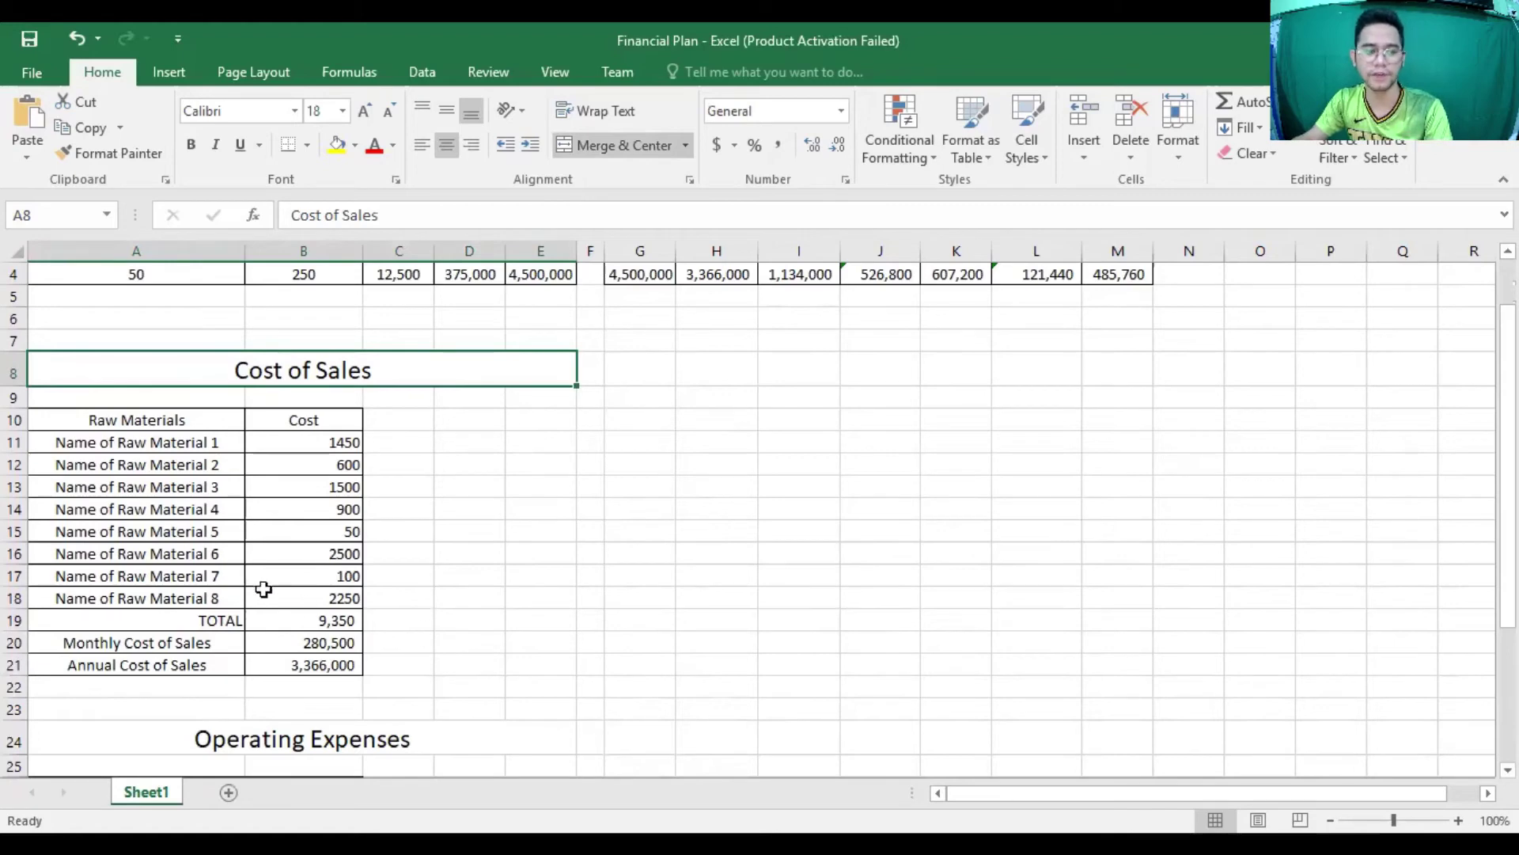
{"action": "left_click", "coordinate": [202, 426]}
{"action": "left_click", "coordinate": [270, 426]}
{"action": "left_click_drag", "start_coordinate": [186, 443], "coordinate": [190, 588]}
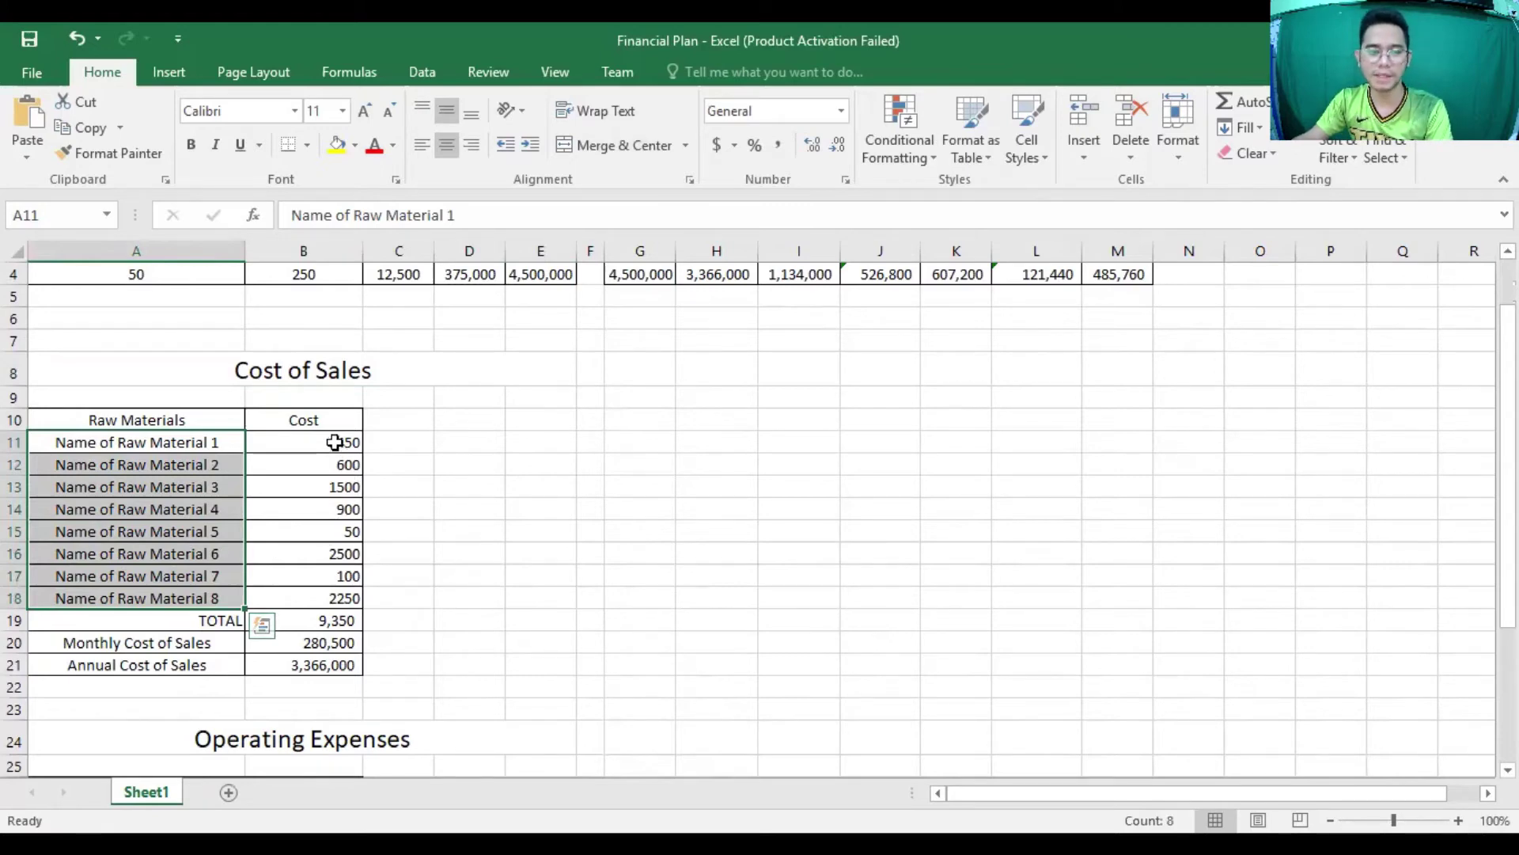
{"action": "left_click_drag", "start_coordinate": [335, 442], "coordinate": [341, 593]}
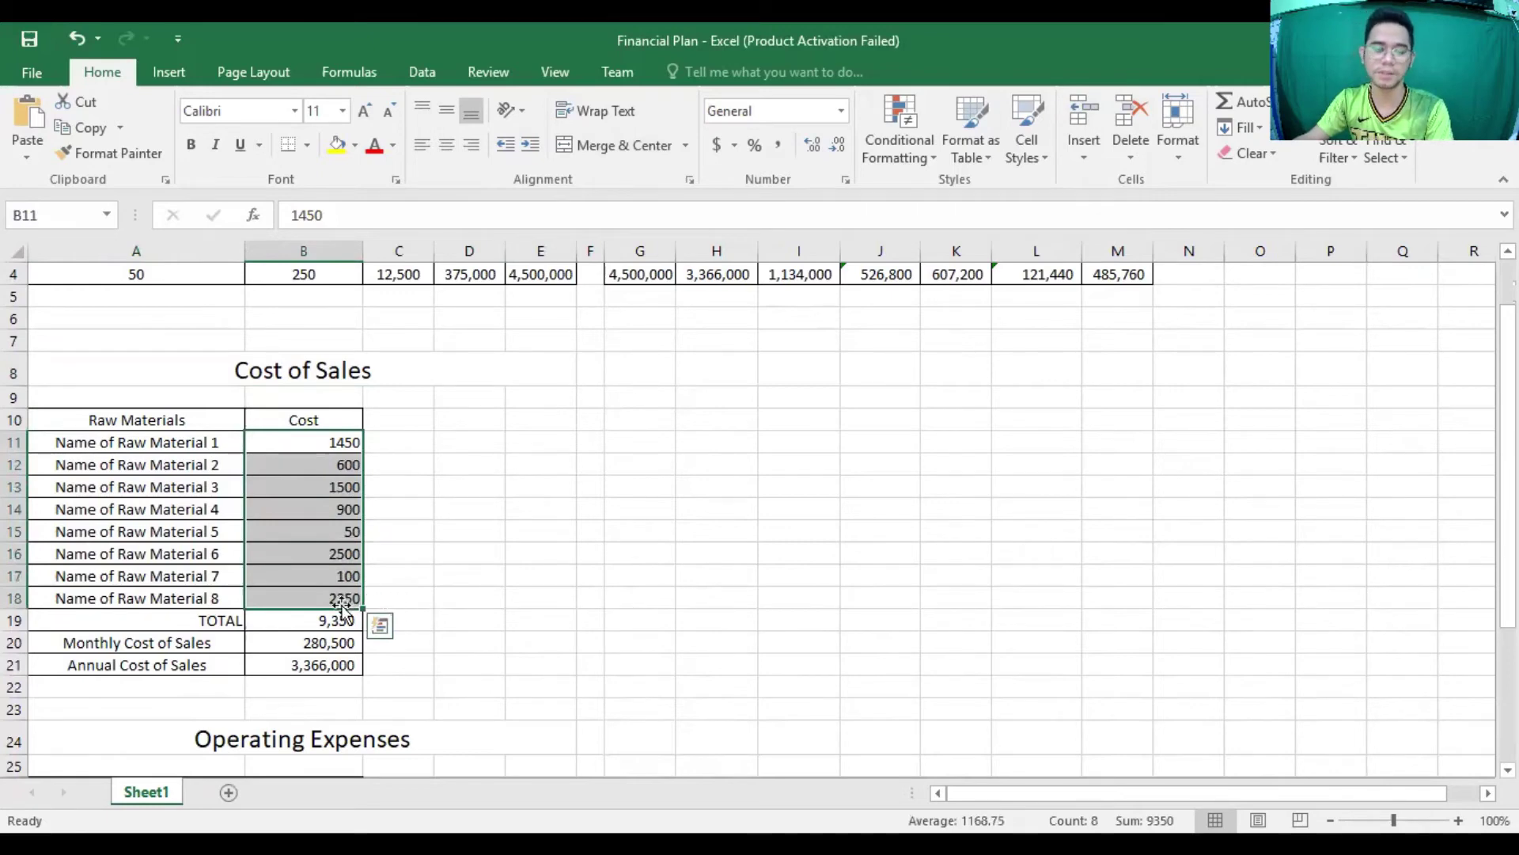
Inspect the raw materials TOTAL formula and the cost range that feeds the Monthly Cost of Sales.
{"action": "left_click", "coordinate": [324, 622]}
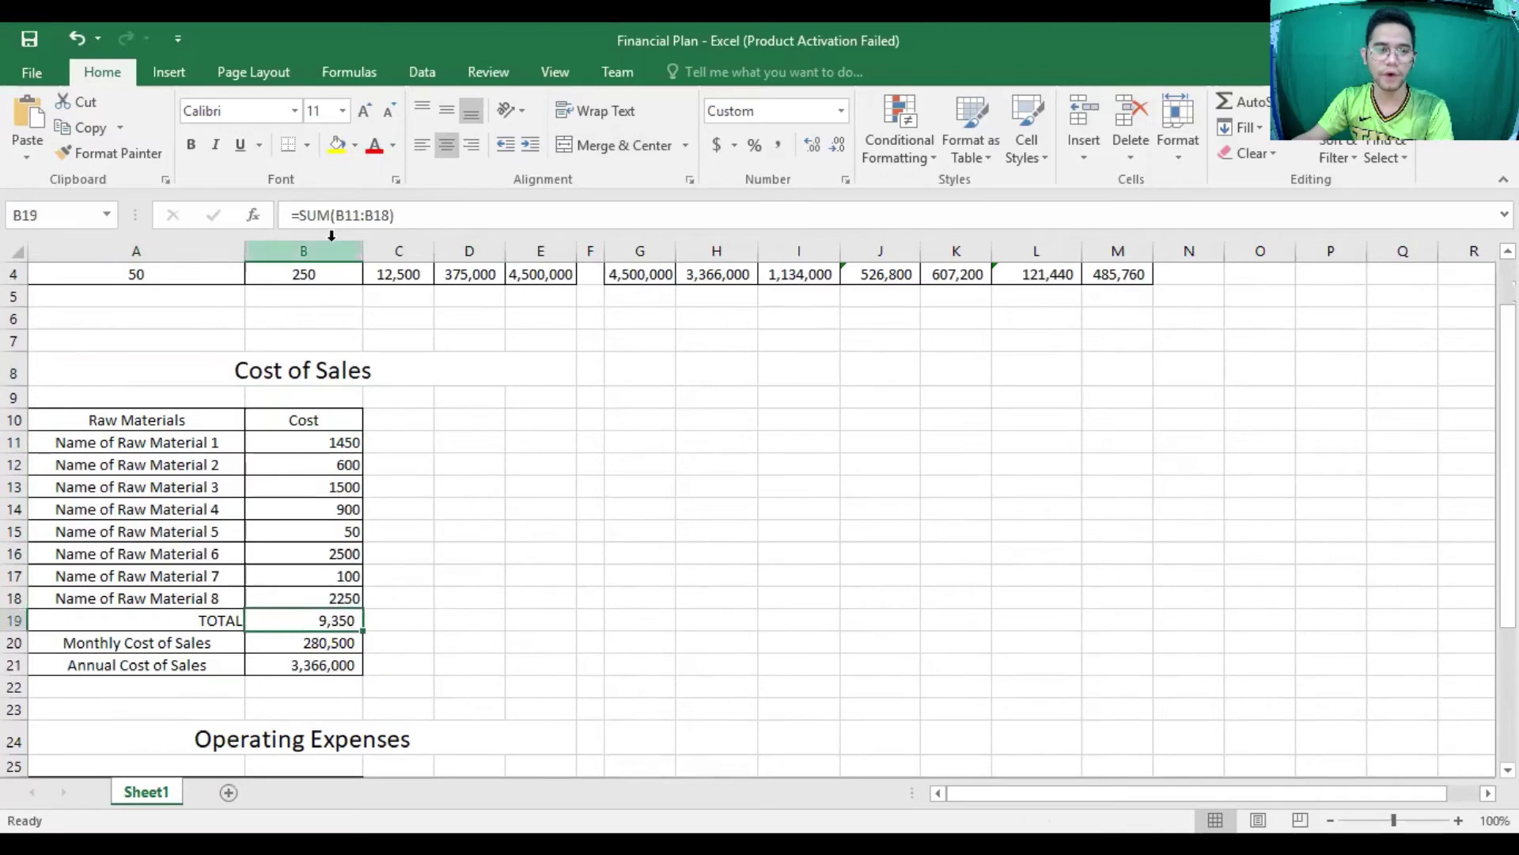
{"action": "left_click", "coordinate": [220, 646]}
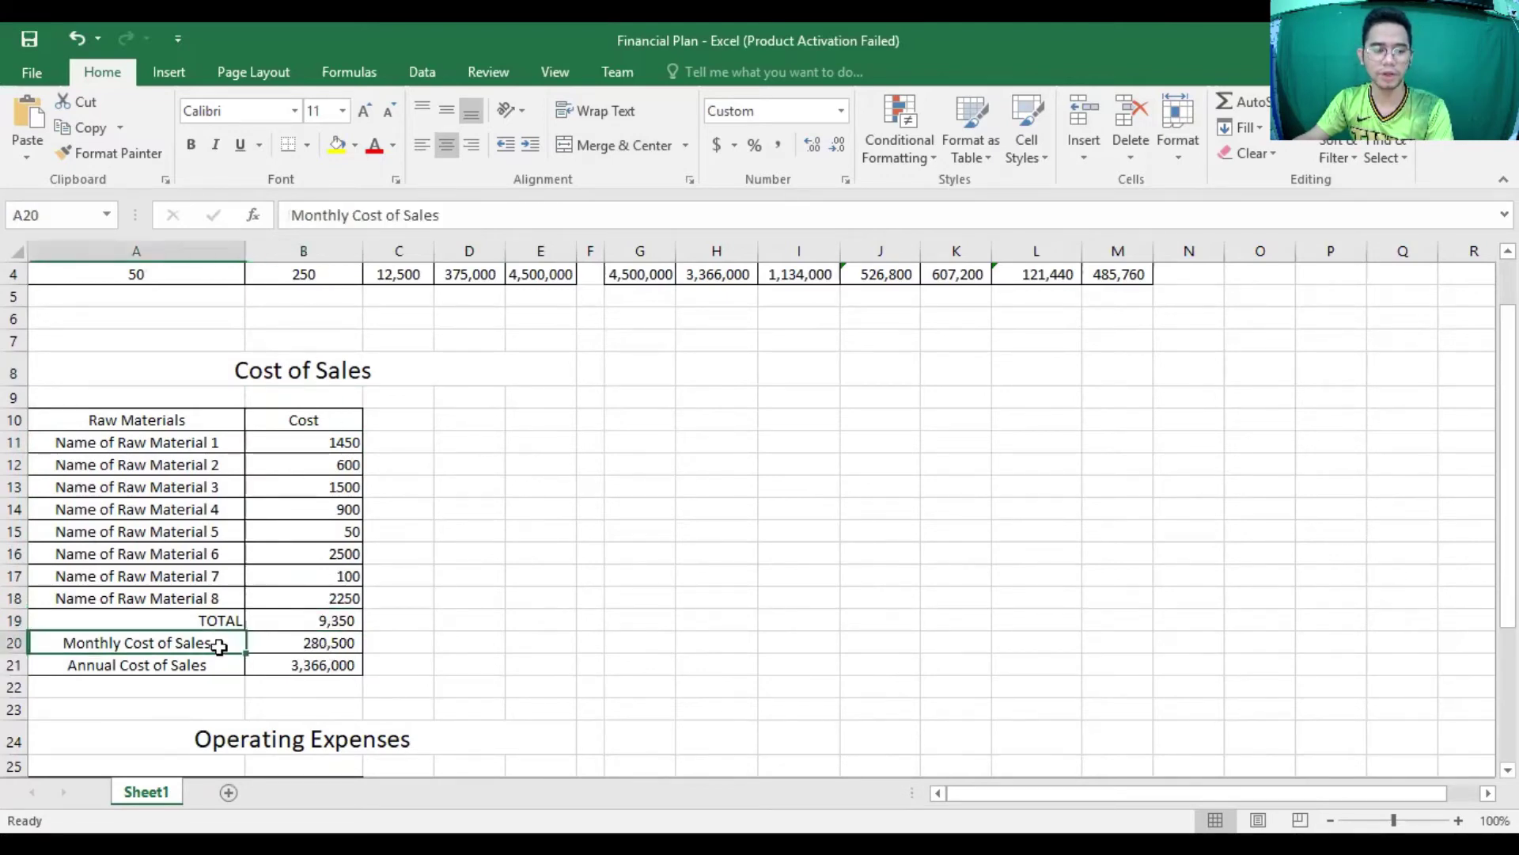
{"action": "left_click_drag", "start_coordinate": [312, 440], "coordinate": [305, 664]}
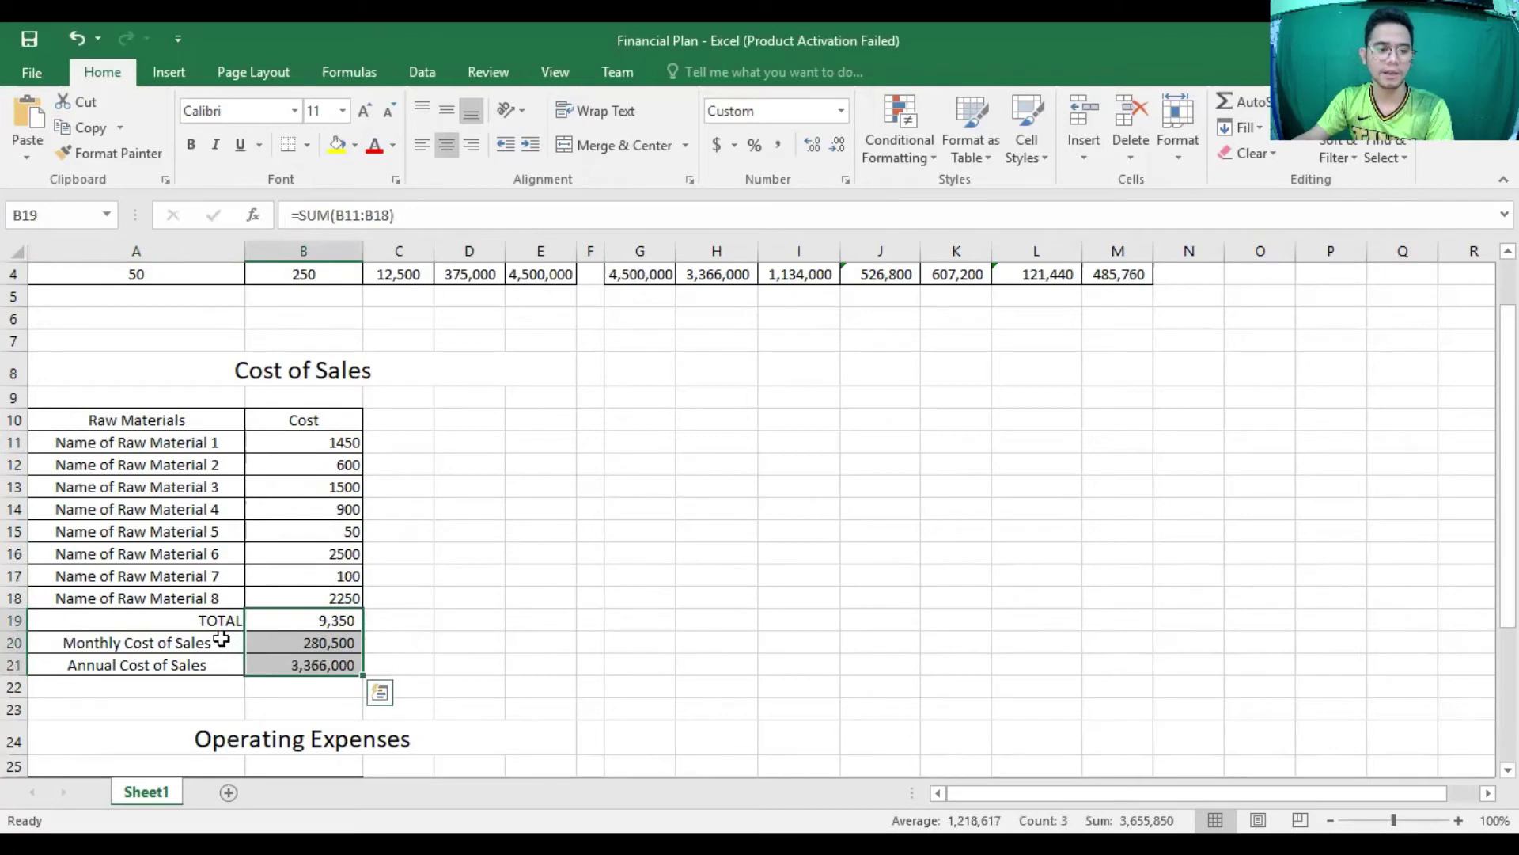
{"action": "left_click", "coordinate": [220, 643]}
{"action": "left_click_drag", "start_coordinate": [288, 439], "coordinate": [293, 602]}
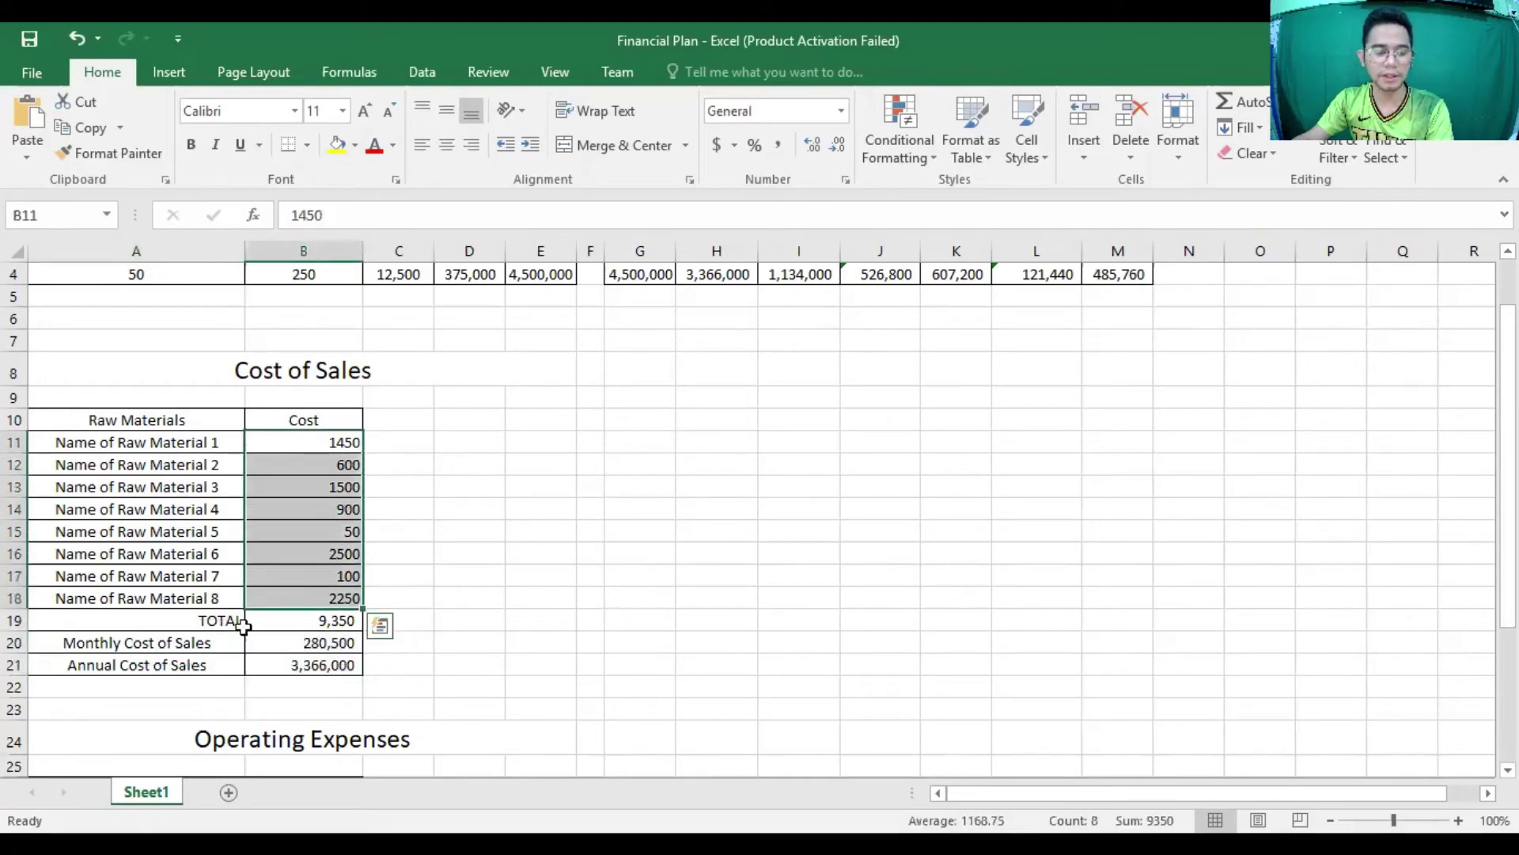
{"action": "mouse_move", "coordinate": [221, 641]}
{"action": "left_mouse_down"}
{"action": "mouse_move", "coordinate": [229, 622]}
{"action": "mouse_move", "coordinate": [238, 643]}
{"action": "left_mouse_up"}
Inspect the Monthly Cost of Sales and Annual Cost of Sales formulas, comparing the monthly one with the TOTAL cell.
{"action": "left_click", "coordinate": [276, 638]}
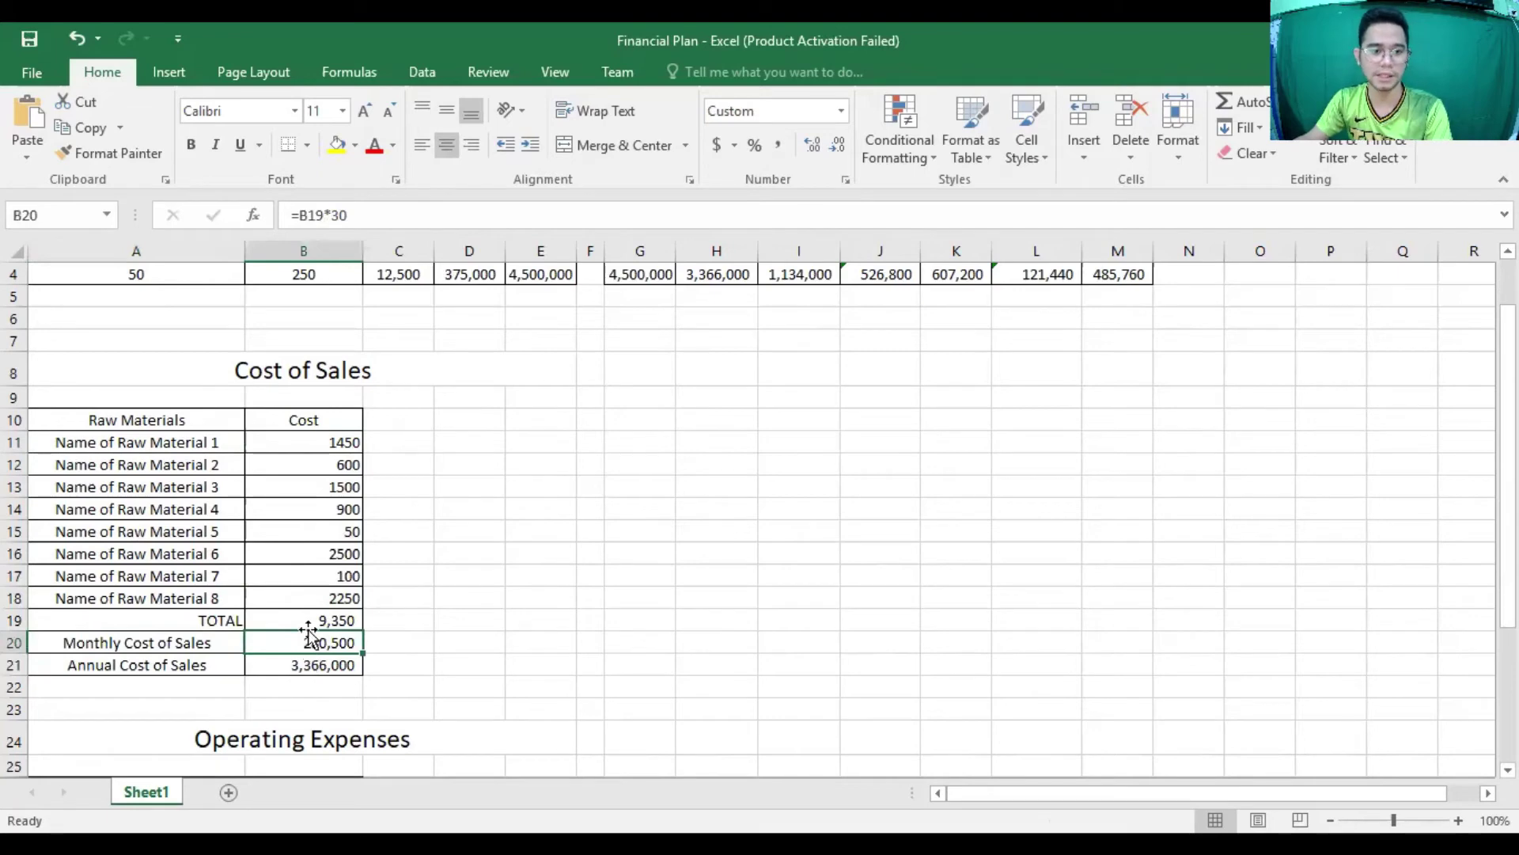
{"action": "left_click", "coordinate": [315, 619]}
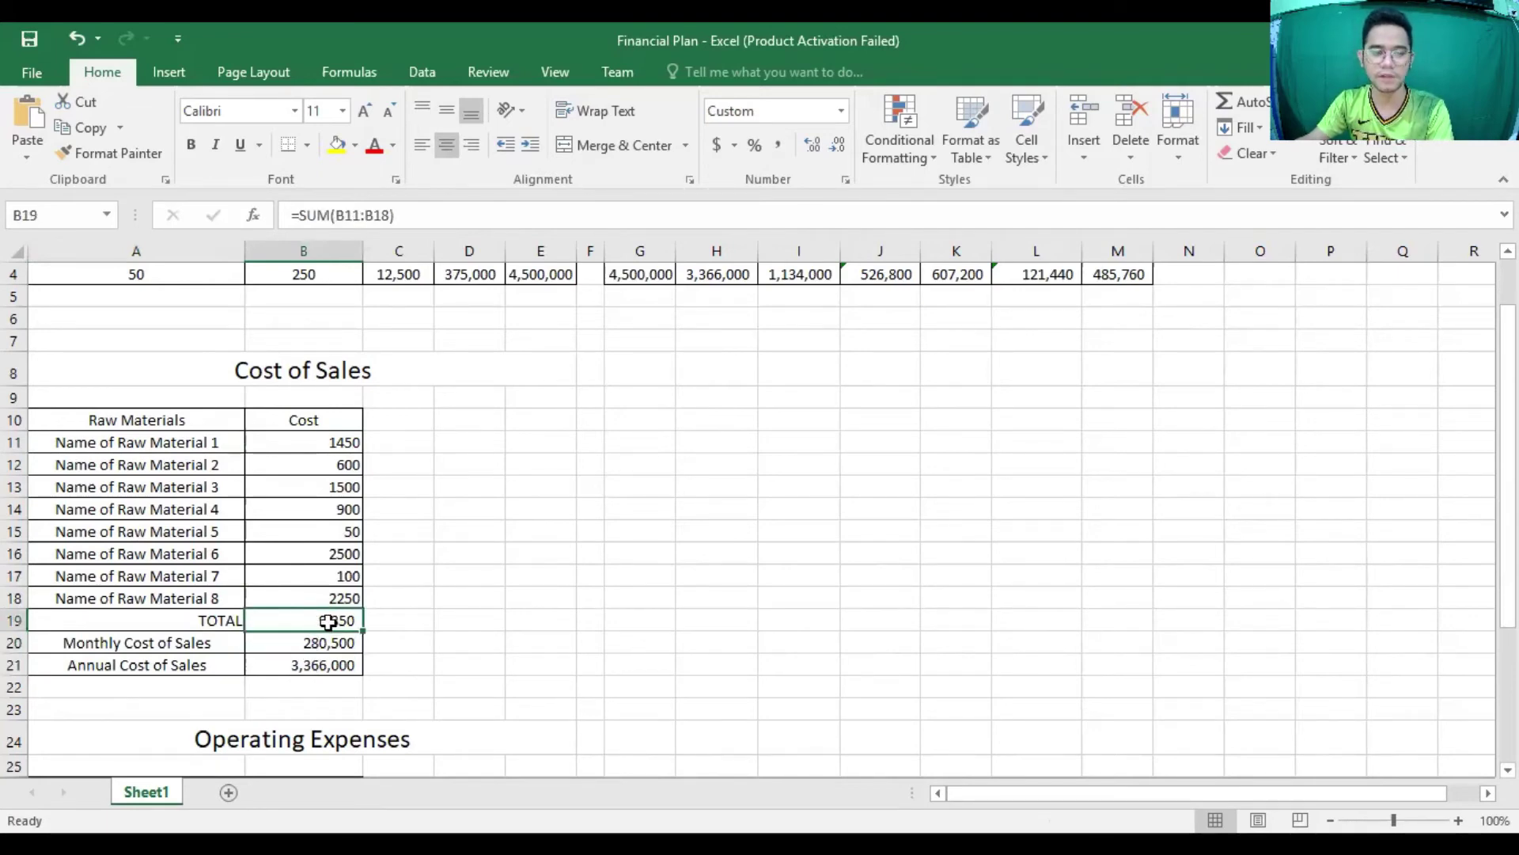
{"action": "left_click", "coordinate": [330, 640]}
{"action": "left_click", "coordinate": [333, 622]}
{"action": "left_click", "coordinate": [335, 641]}
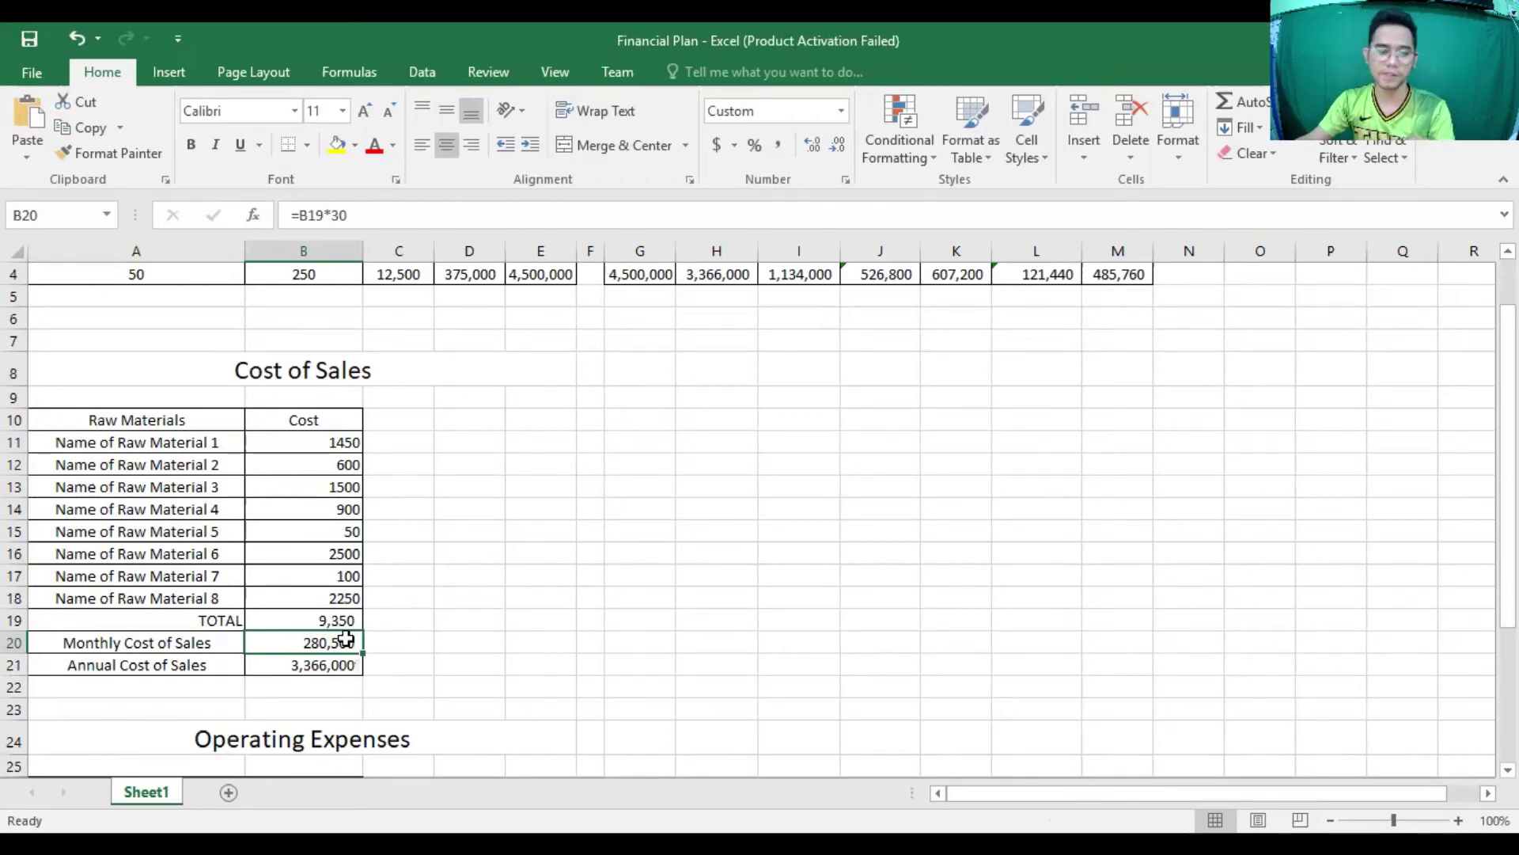
{"action": "left_click", "coordinate": [326, 664]}
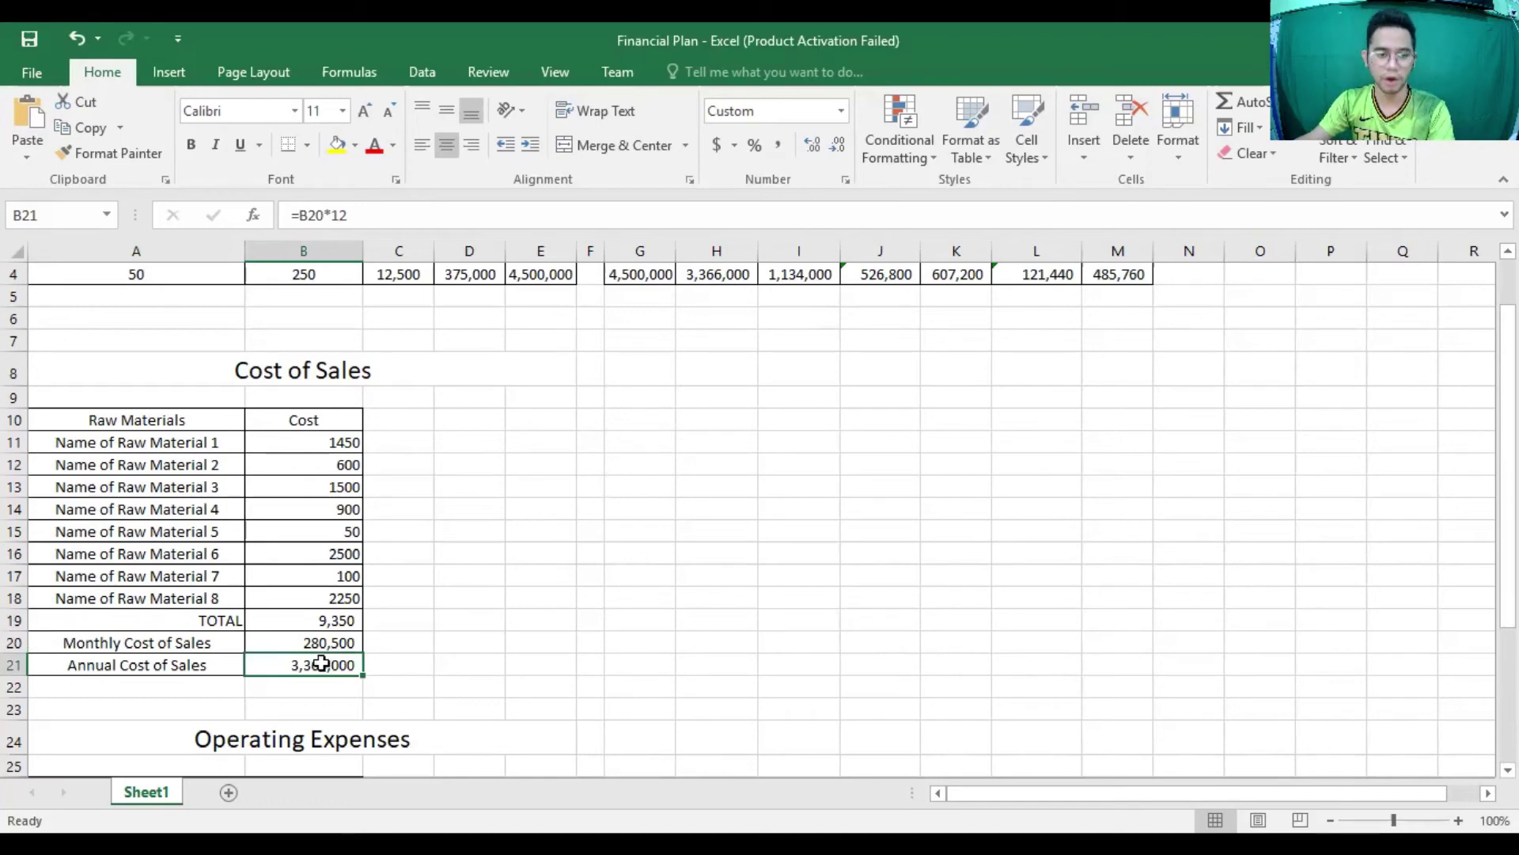
Review the Operating Expenses section's monthly items from Water to Rent.
{"action": "scroll", "coordinate": [321, 663], "scroll_direction": "down", "scroll_amount": 5}
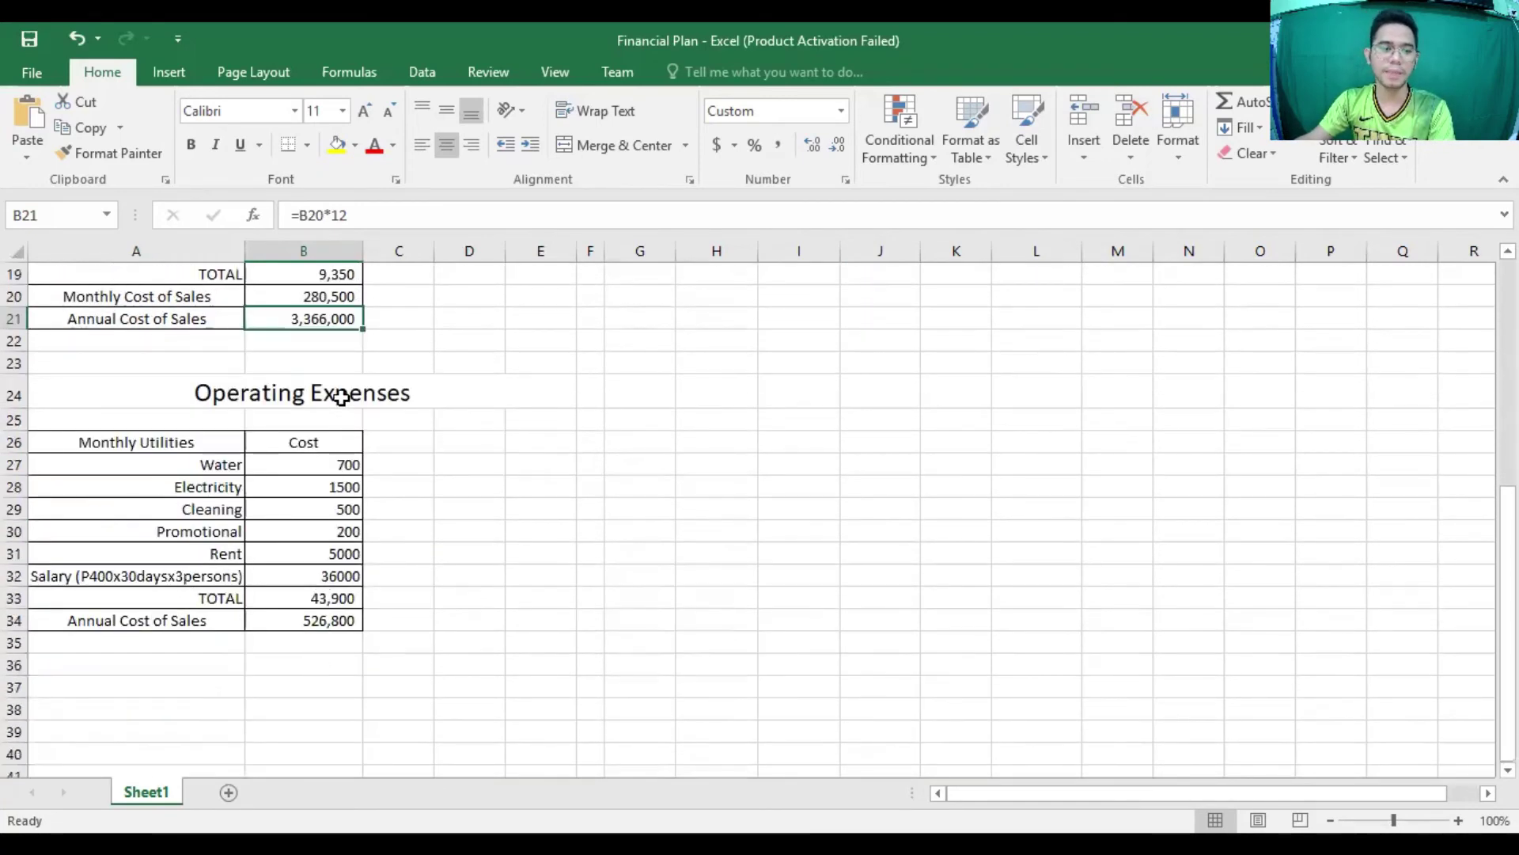
{"action": "left_click", "coordinate": [341, 397]}
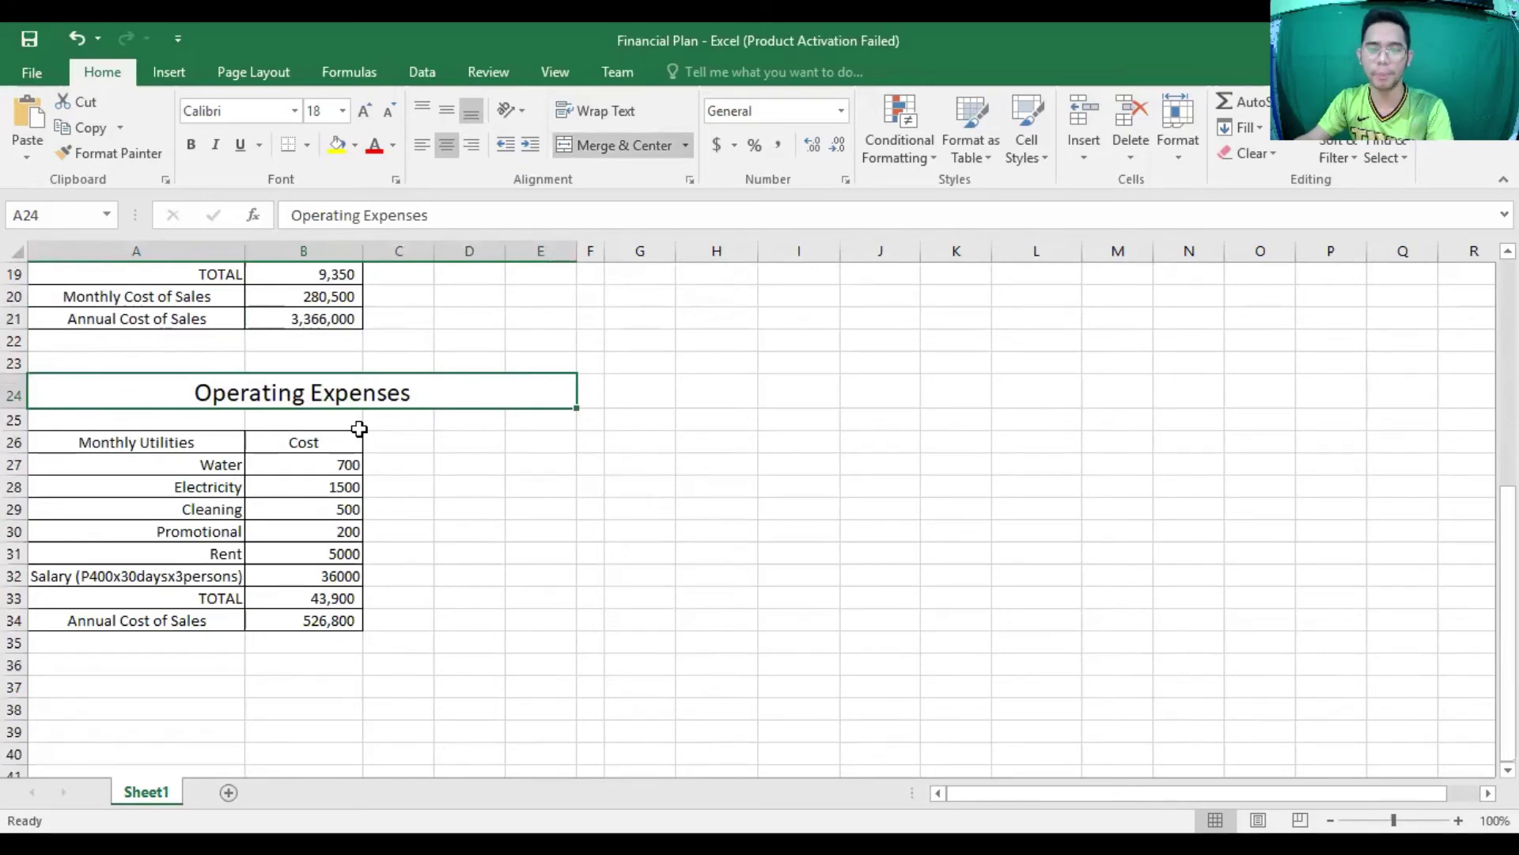
{"action": "left_click", "coordinate": [224, 467]}
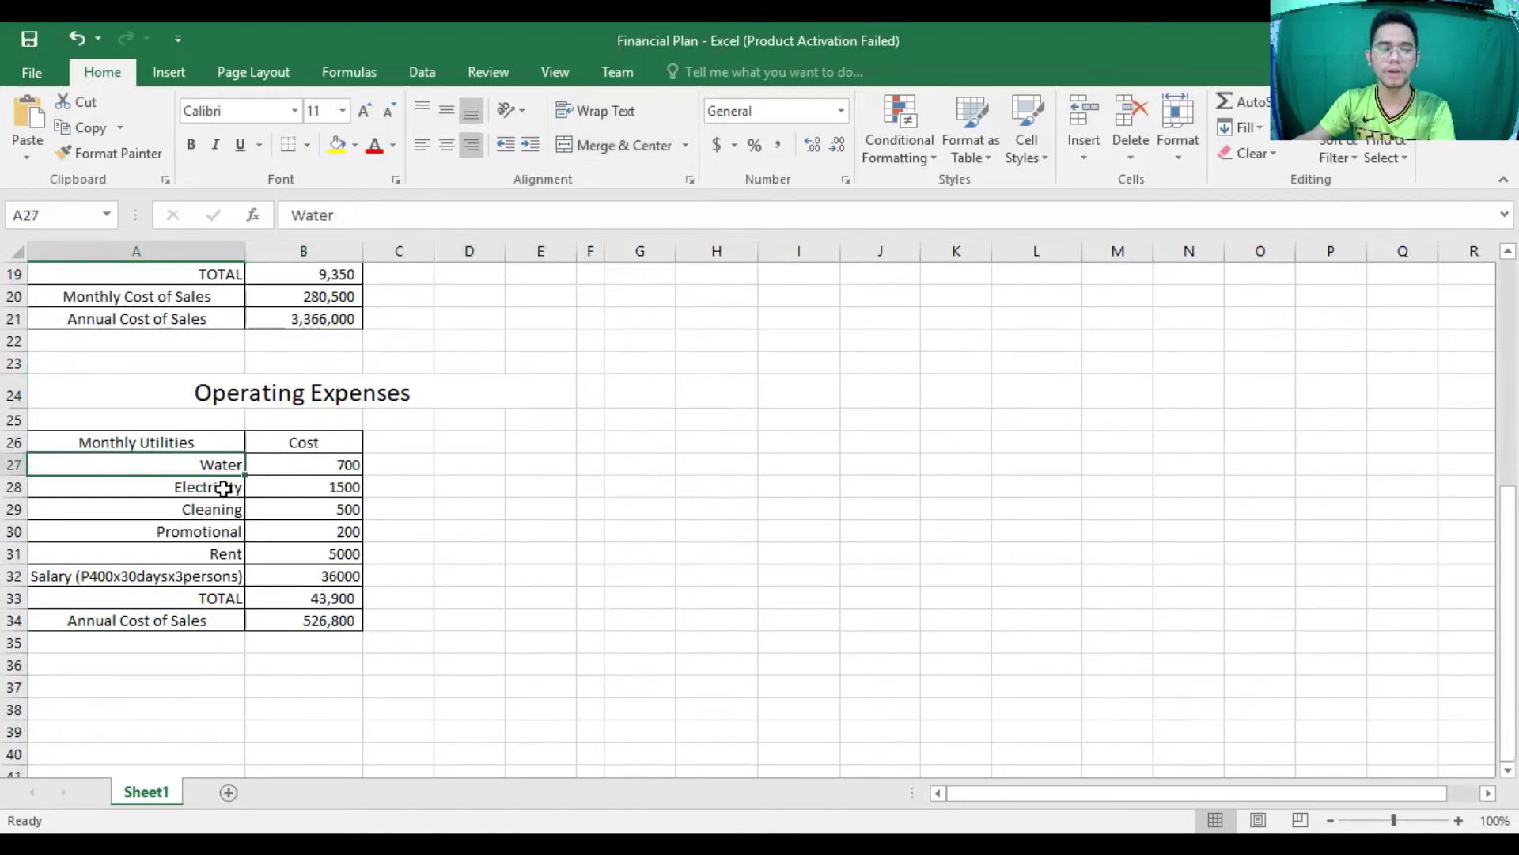
{"action": "left_click", "coordinate": [224, 488]}
{"action": "left_click", "coordinate": [226, 511]}
{"action": "left_click", "coordinate": [229, 533]}
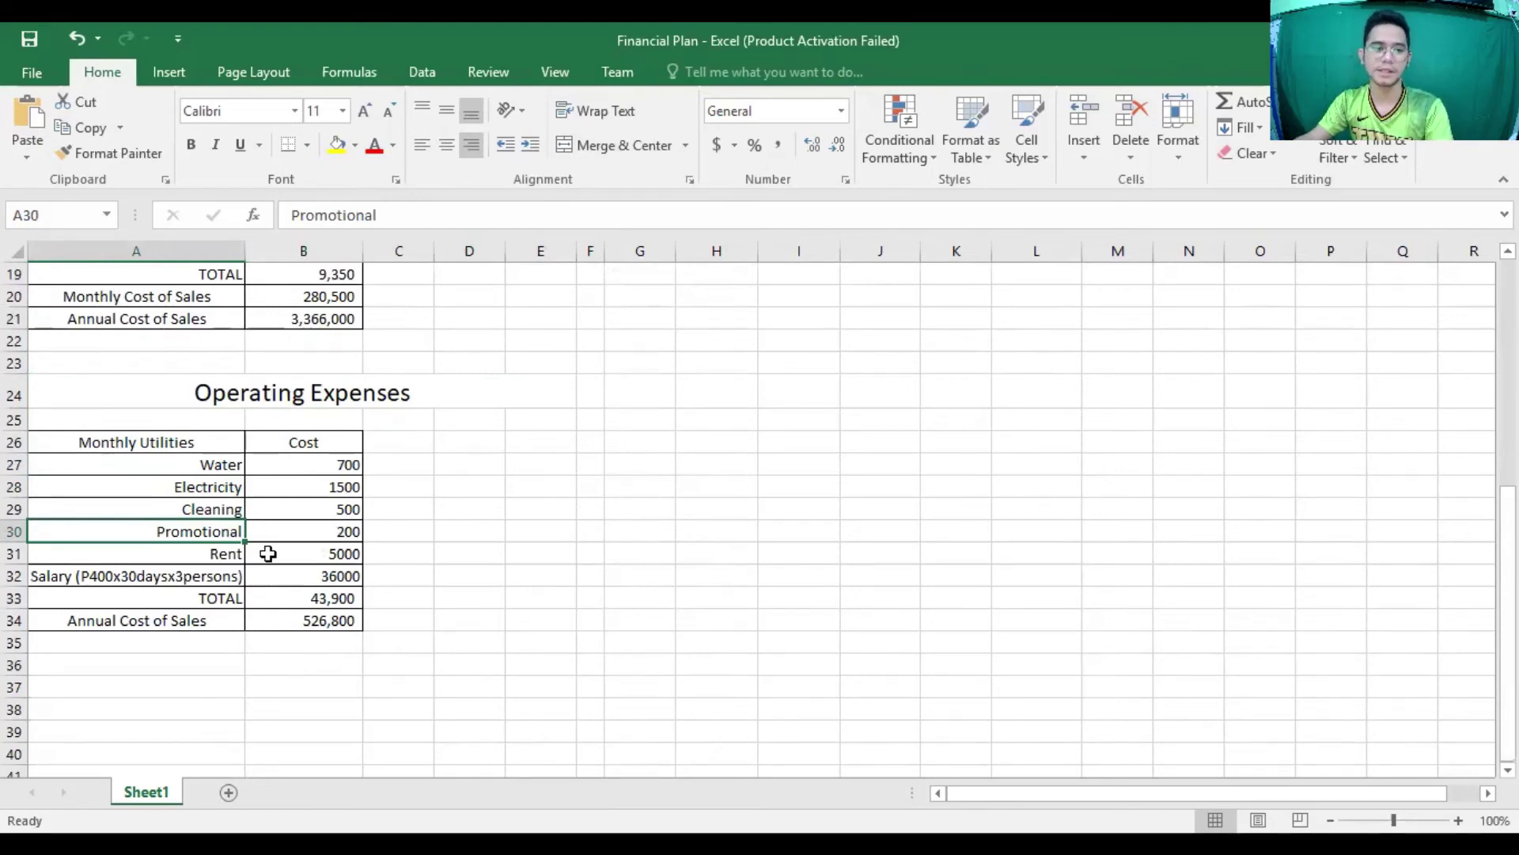
{"action": "left_click", "coordinate": [215, 549]}
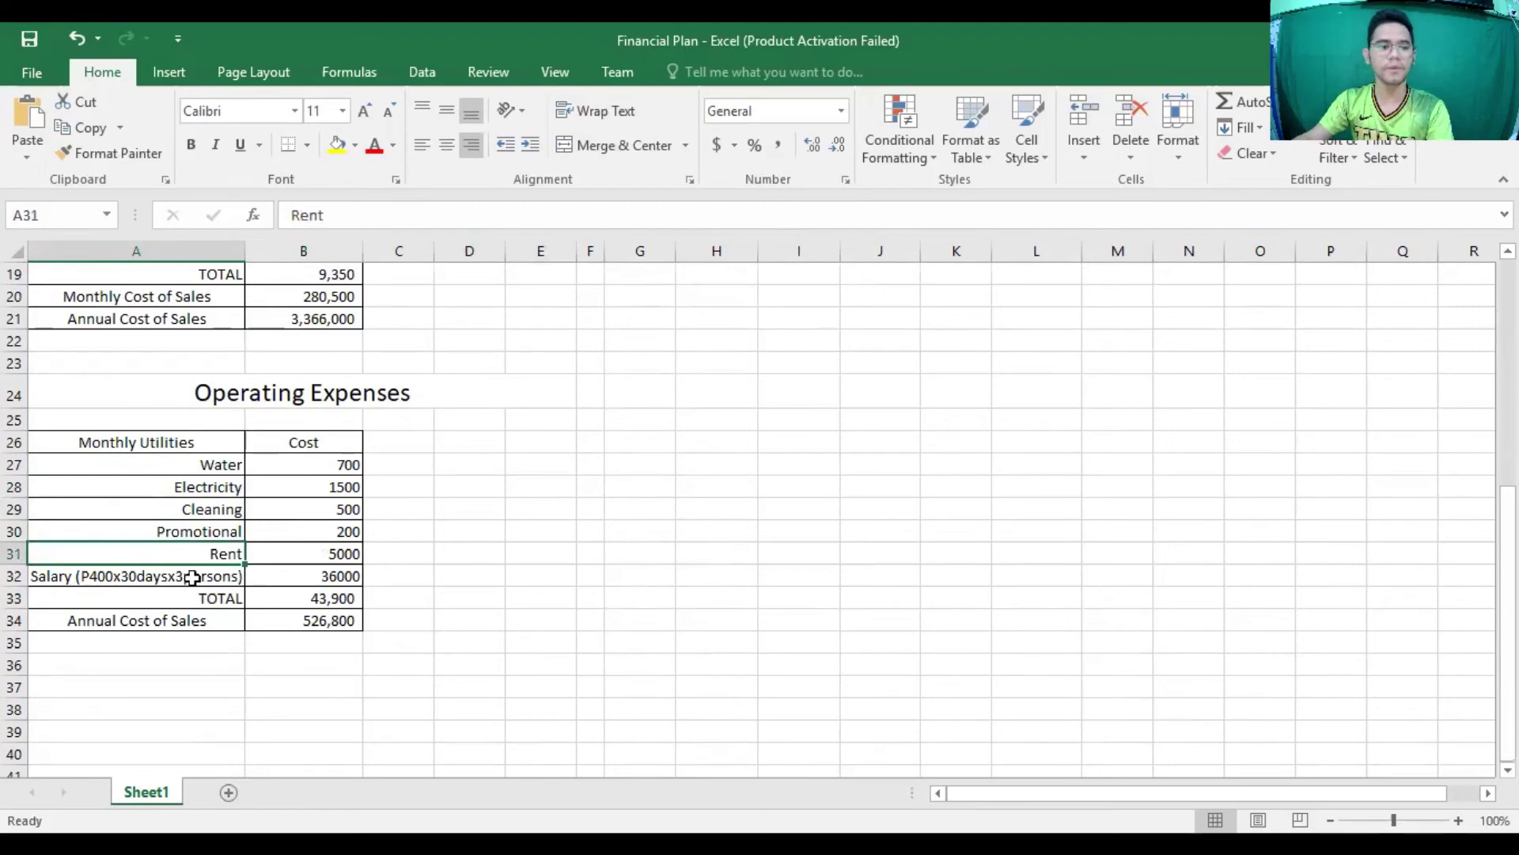
Inspect the Salary row in Operating Expenses, examining its daily rate, days and persons breakdown against its cost.
{"action": "left_click", "coordinate": [194, 581]}
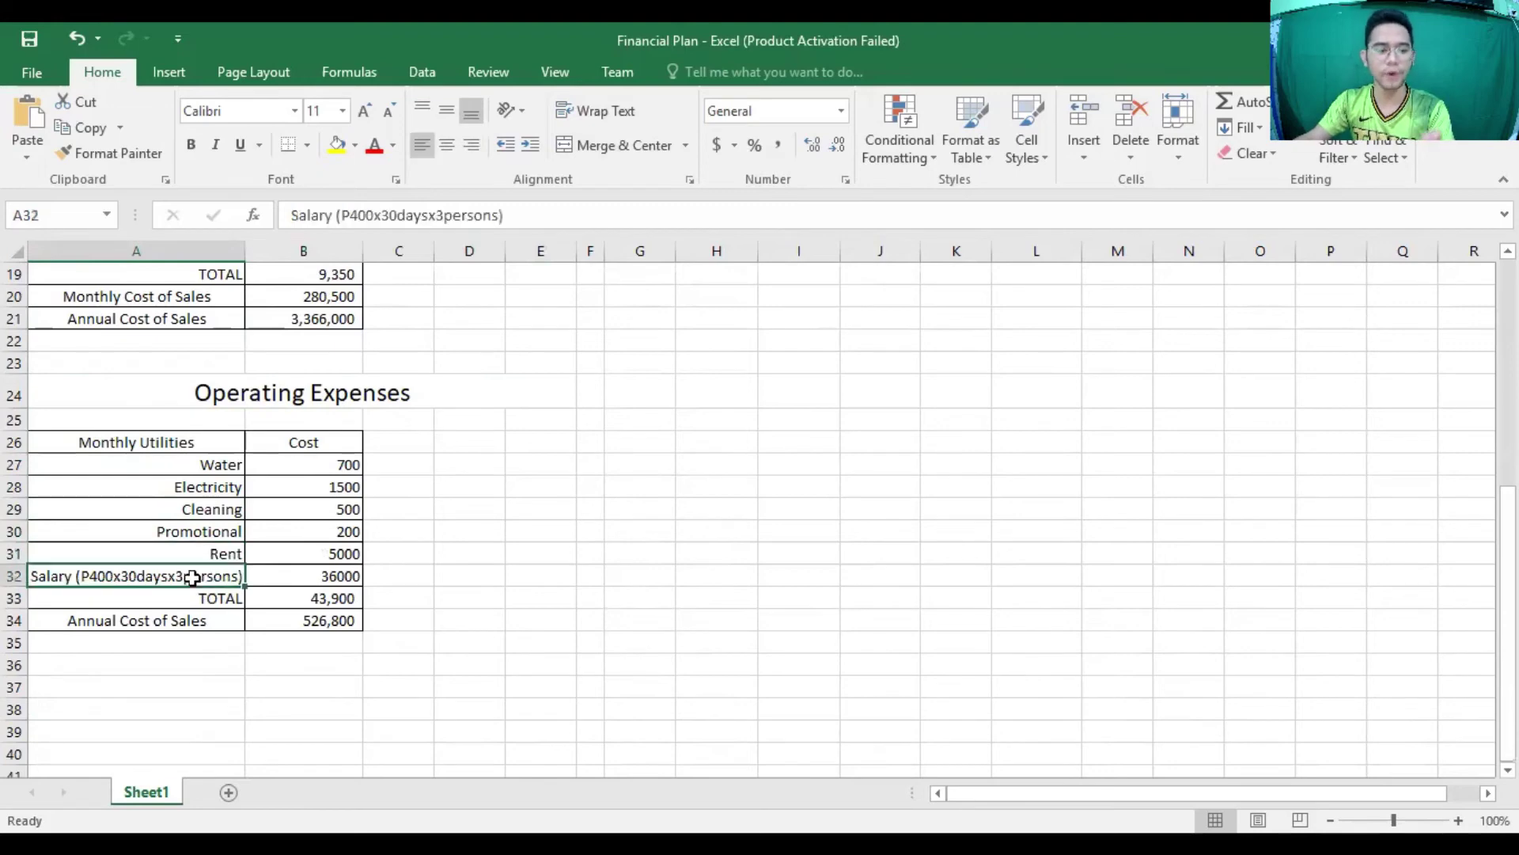
{"action": "double_click", "coordinate": [105, 575]}
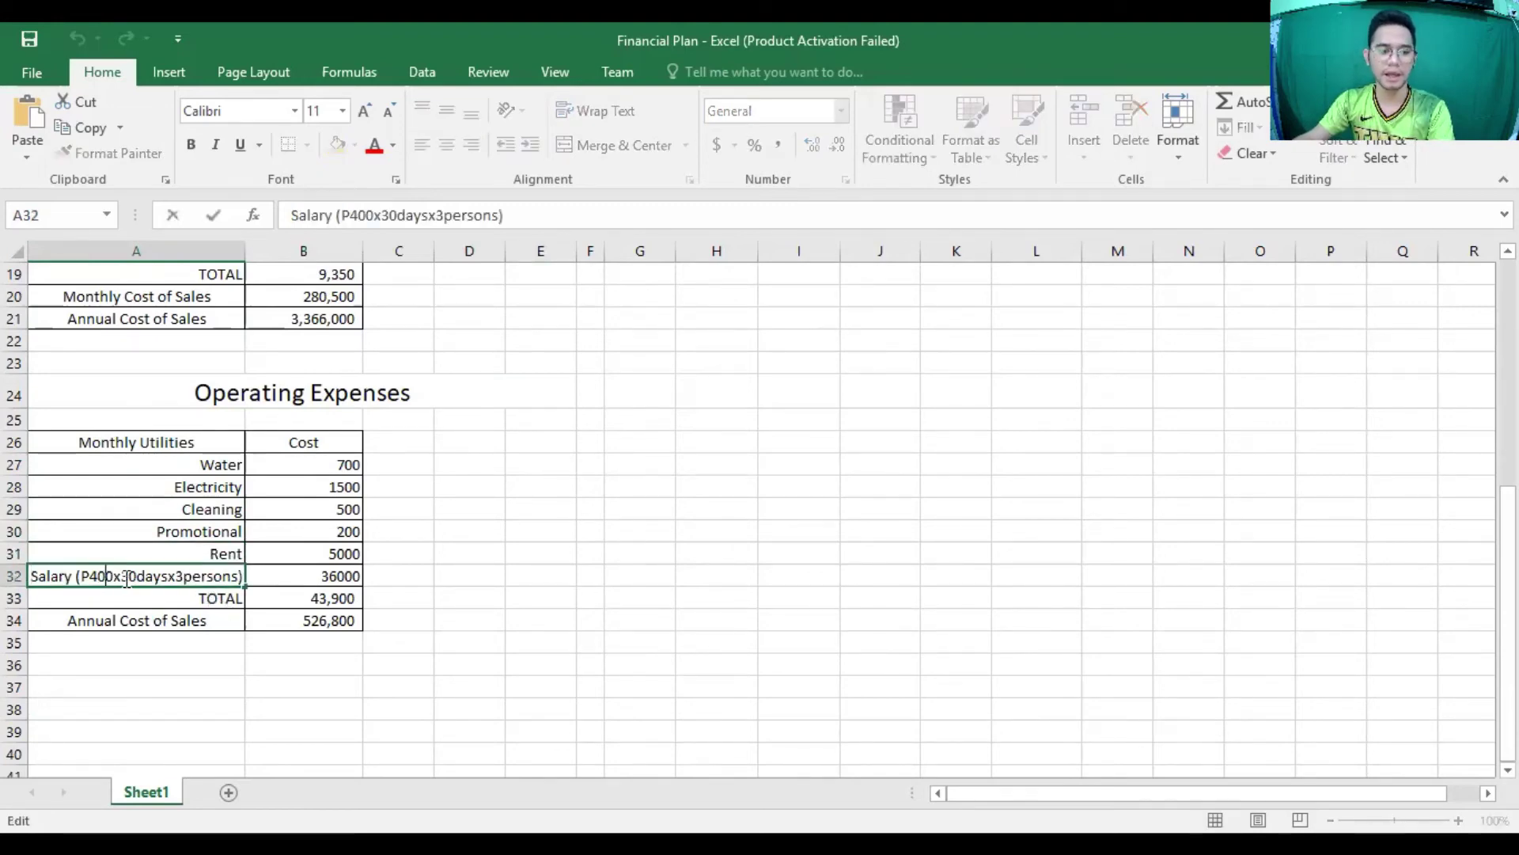
{"action": "double_click", "coordinate": [109, 577]}
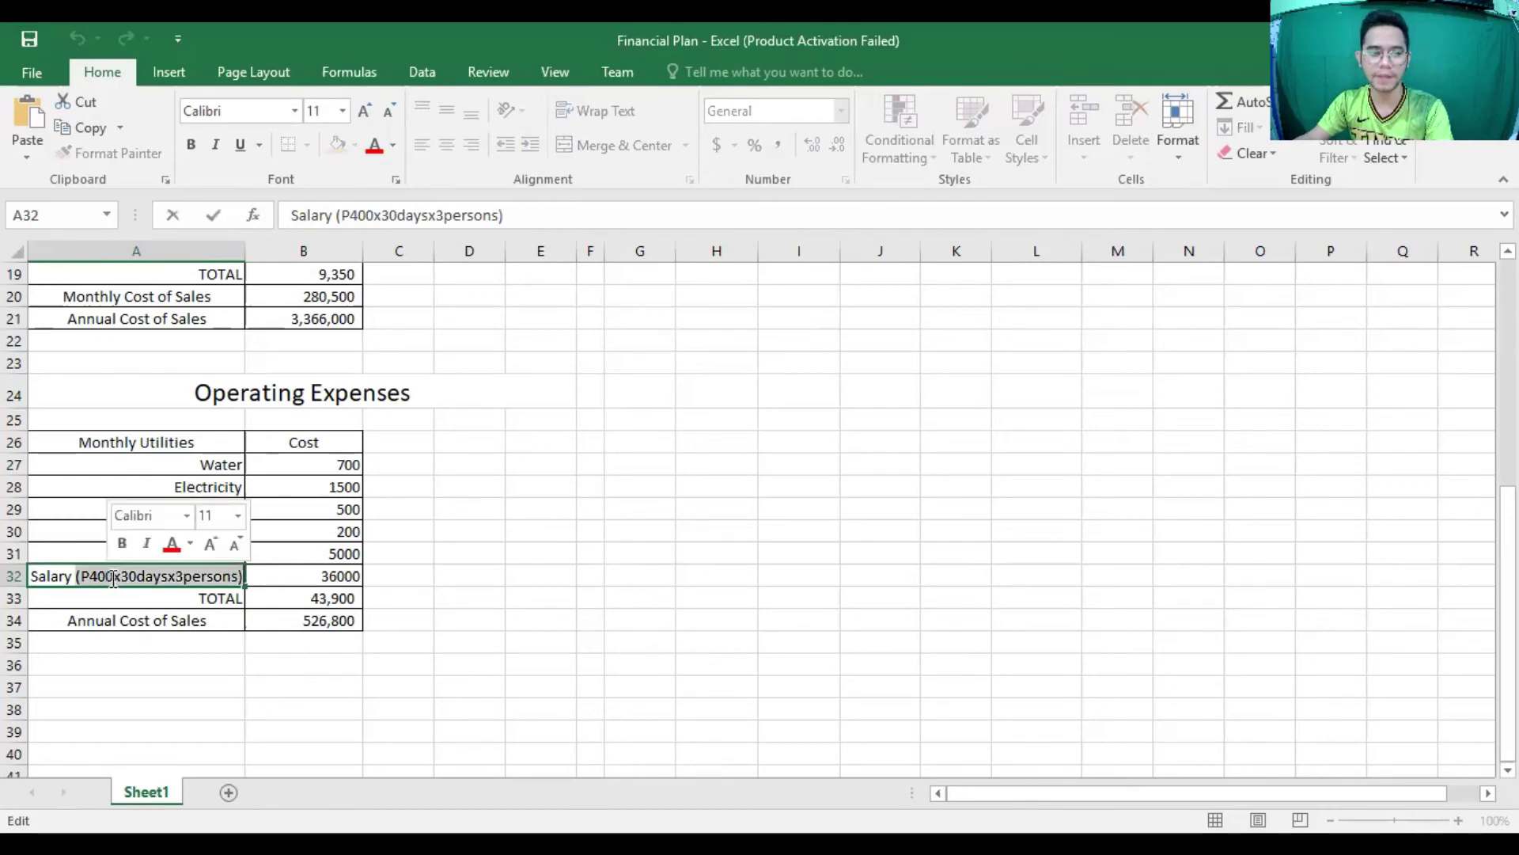
{"action": "left_click", "coordinate": [124, 578]}
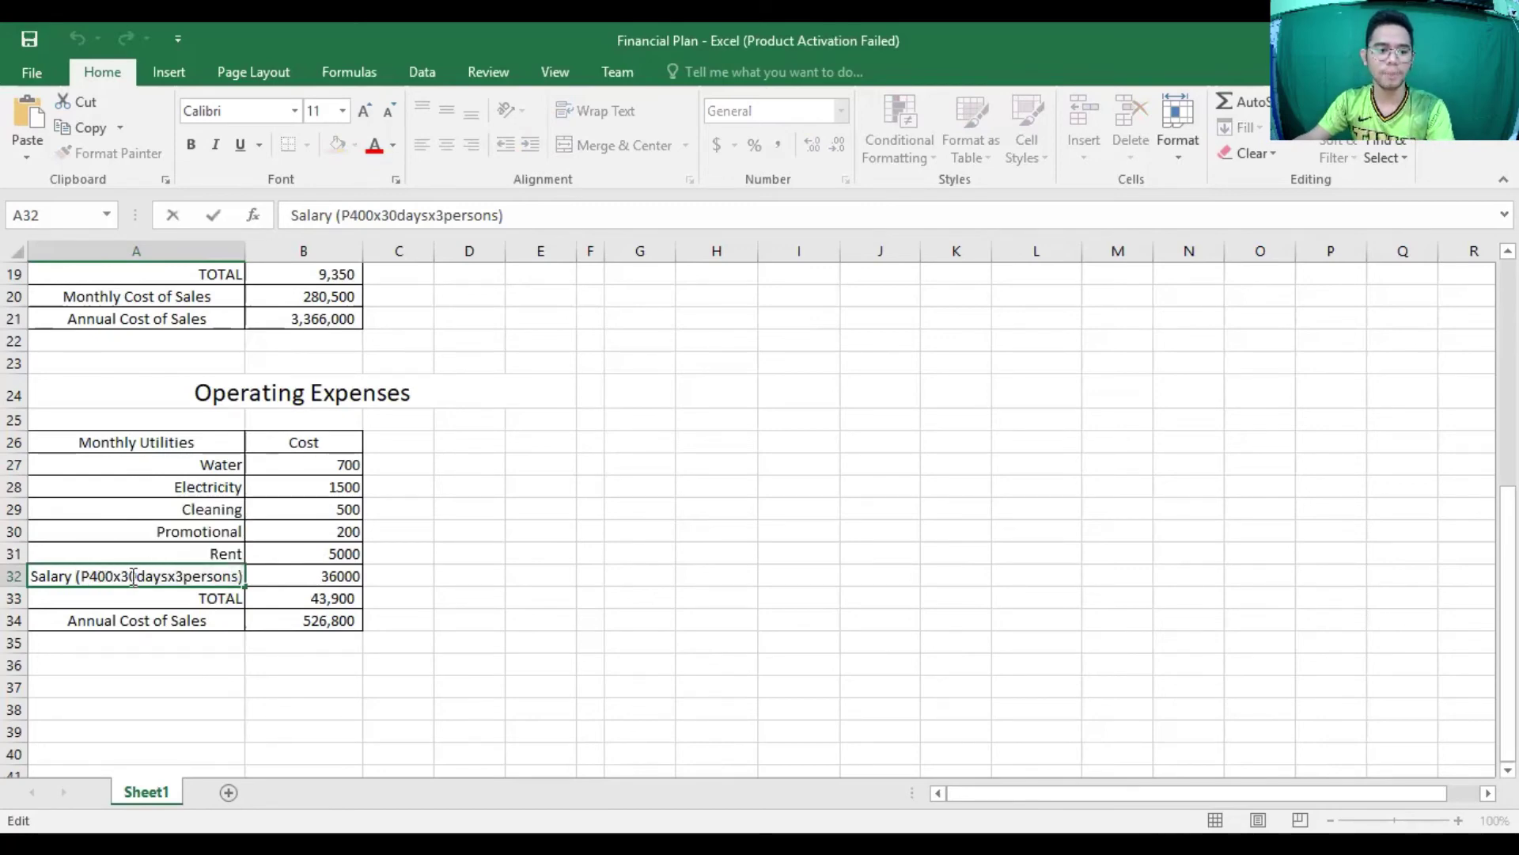
{"action": "left_click_drag", "start_coordinate": [139, 576], "coordinate": [145, 576]}
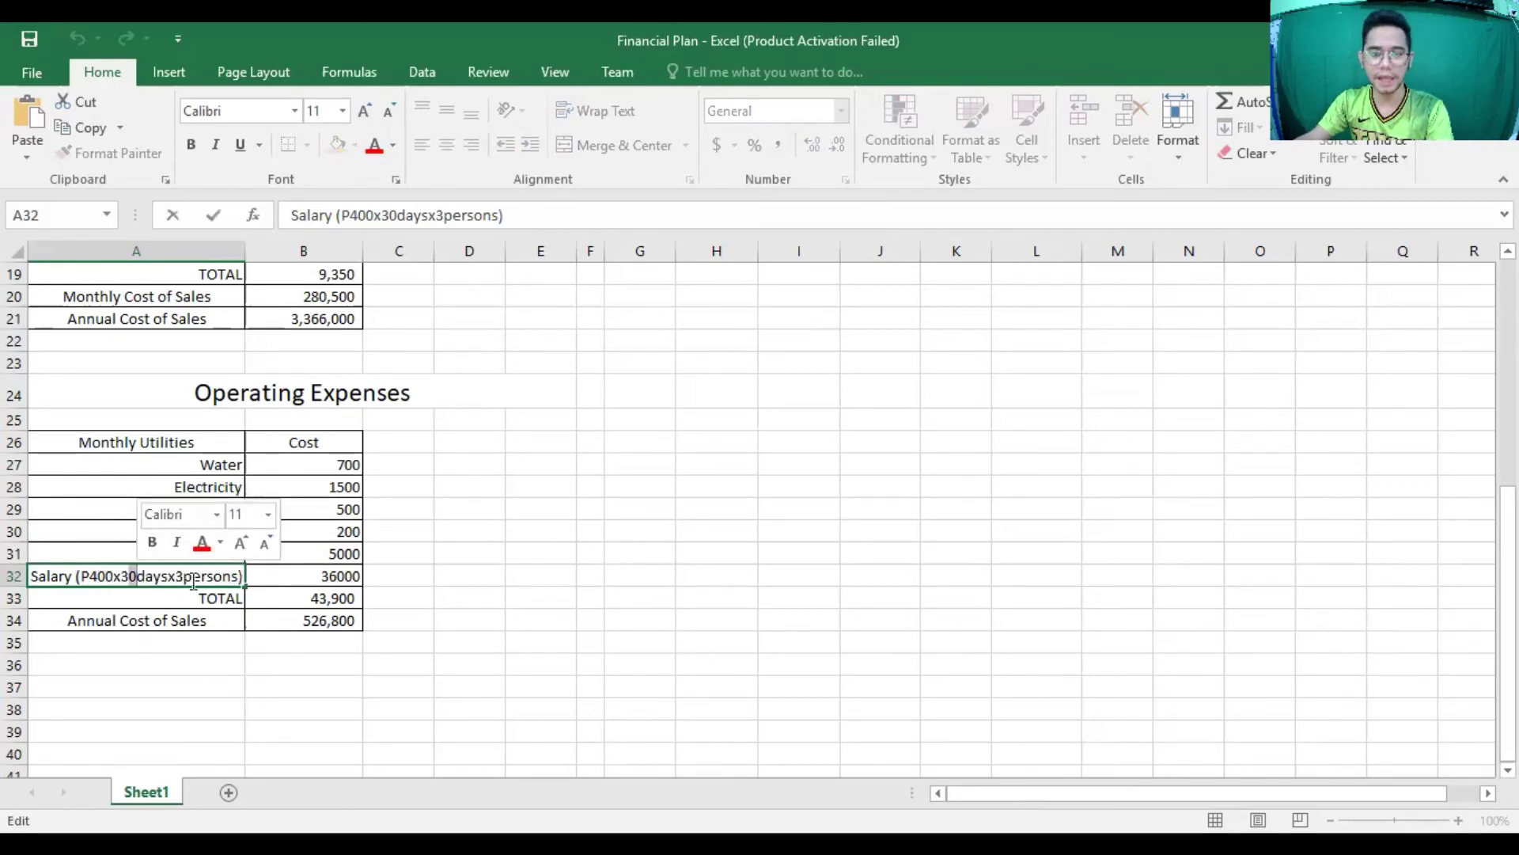
{"action": "left_click", "coordinate": [284, 572]}
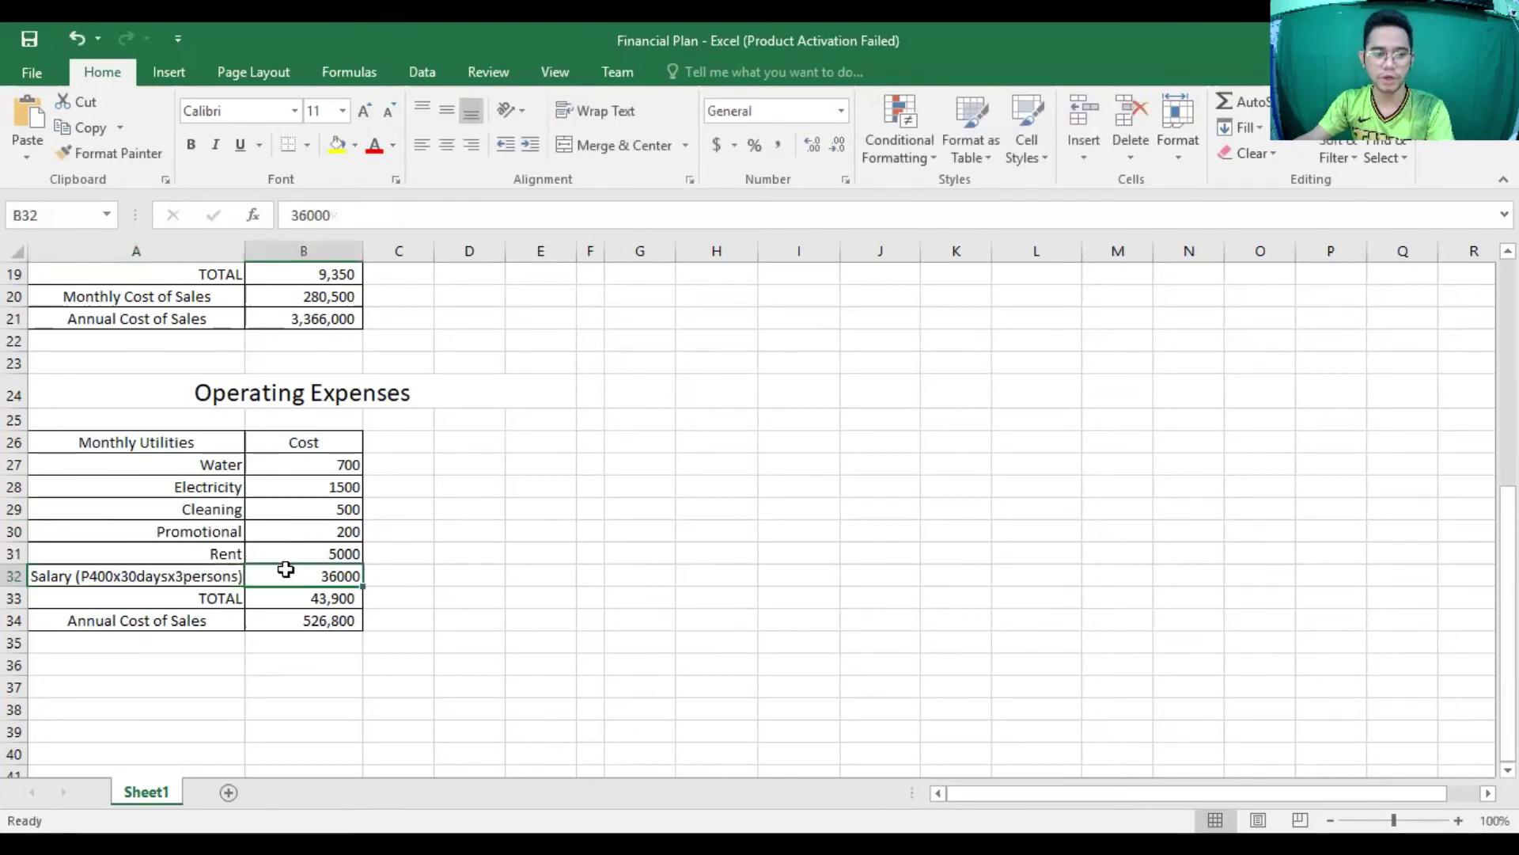
Inspect the Operating Expenses TOTAL formula and the annual formula that builds on it.
{"action": "left_click", "coordinate": [336, 596]}
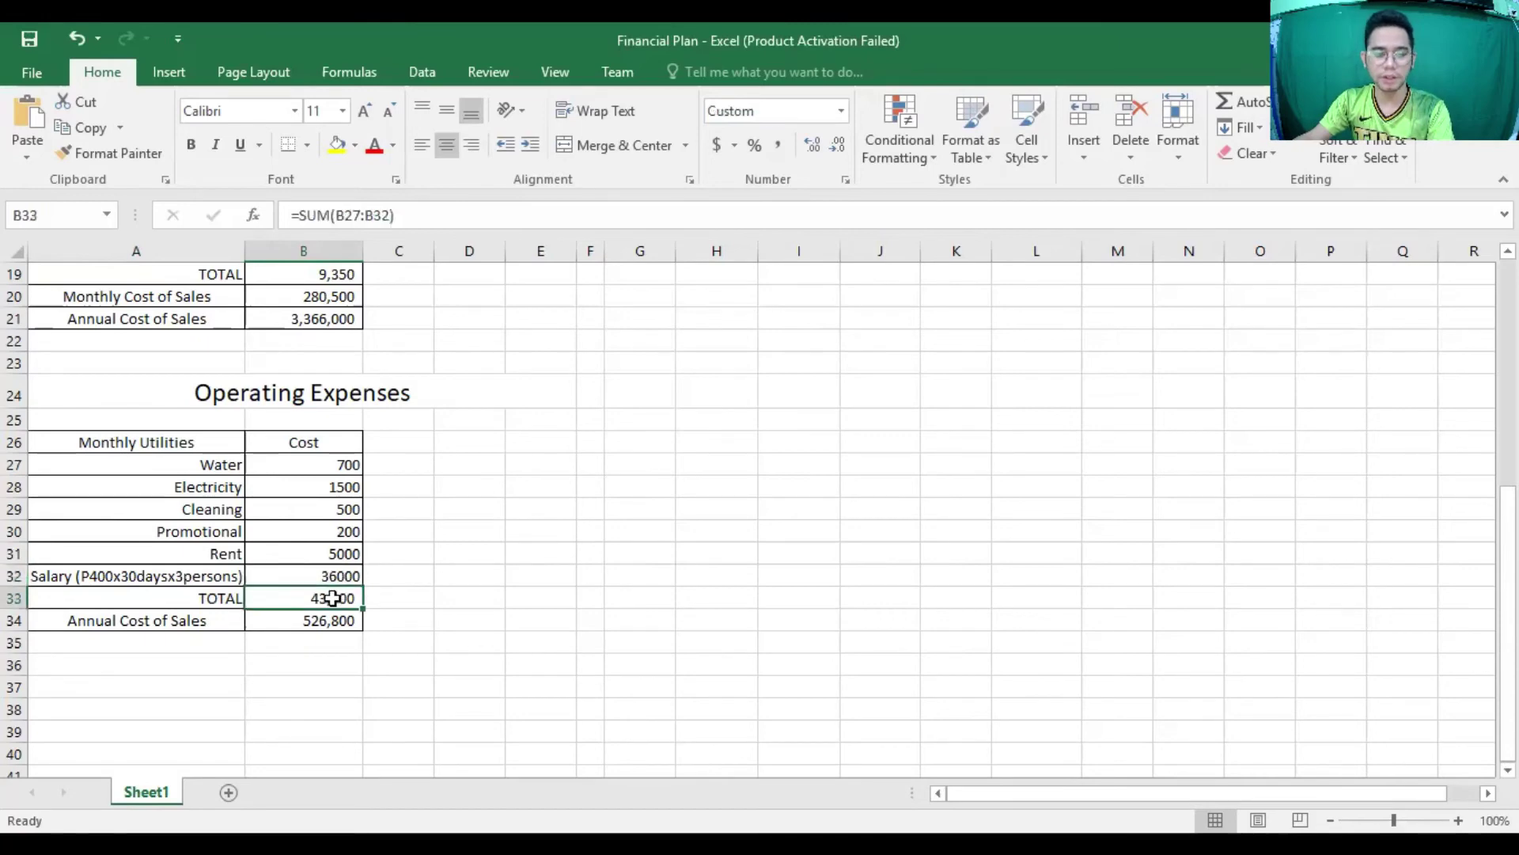
{"action": "left_click", "coordinate": [206, 622]}
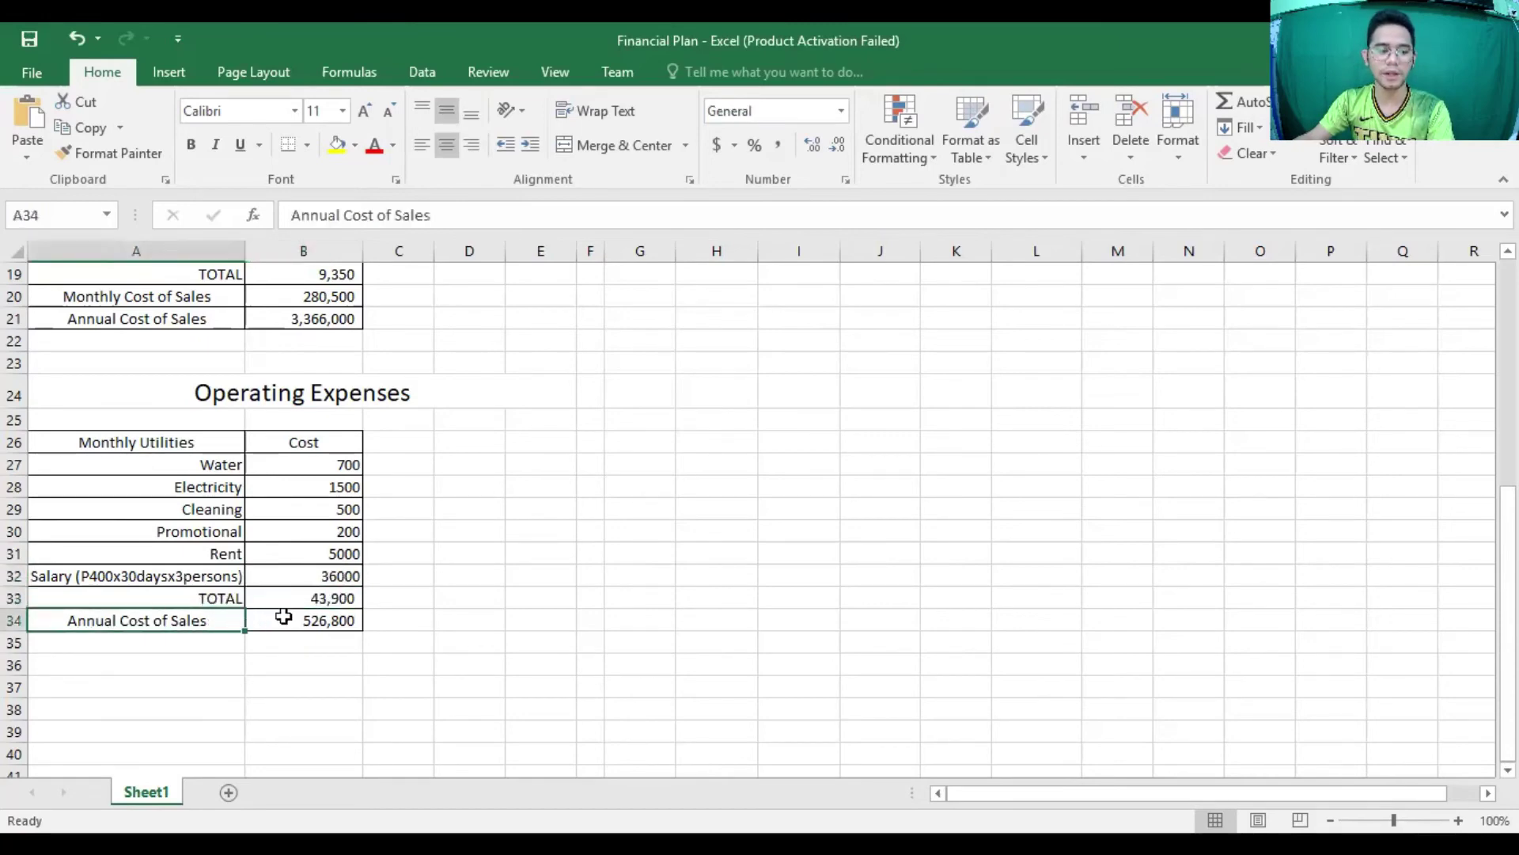
{"action": "left_click", "coordinate": [319, 599]}
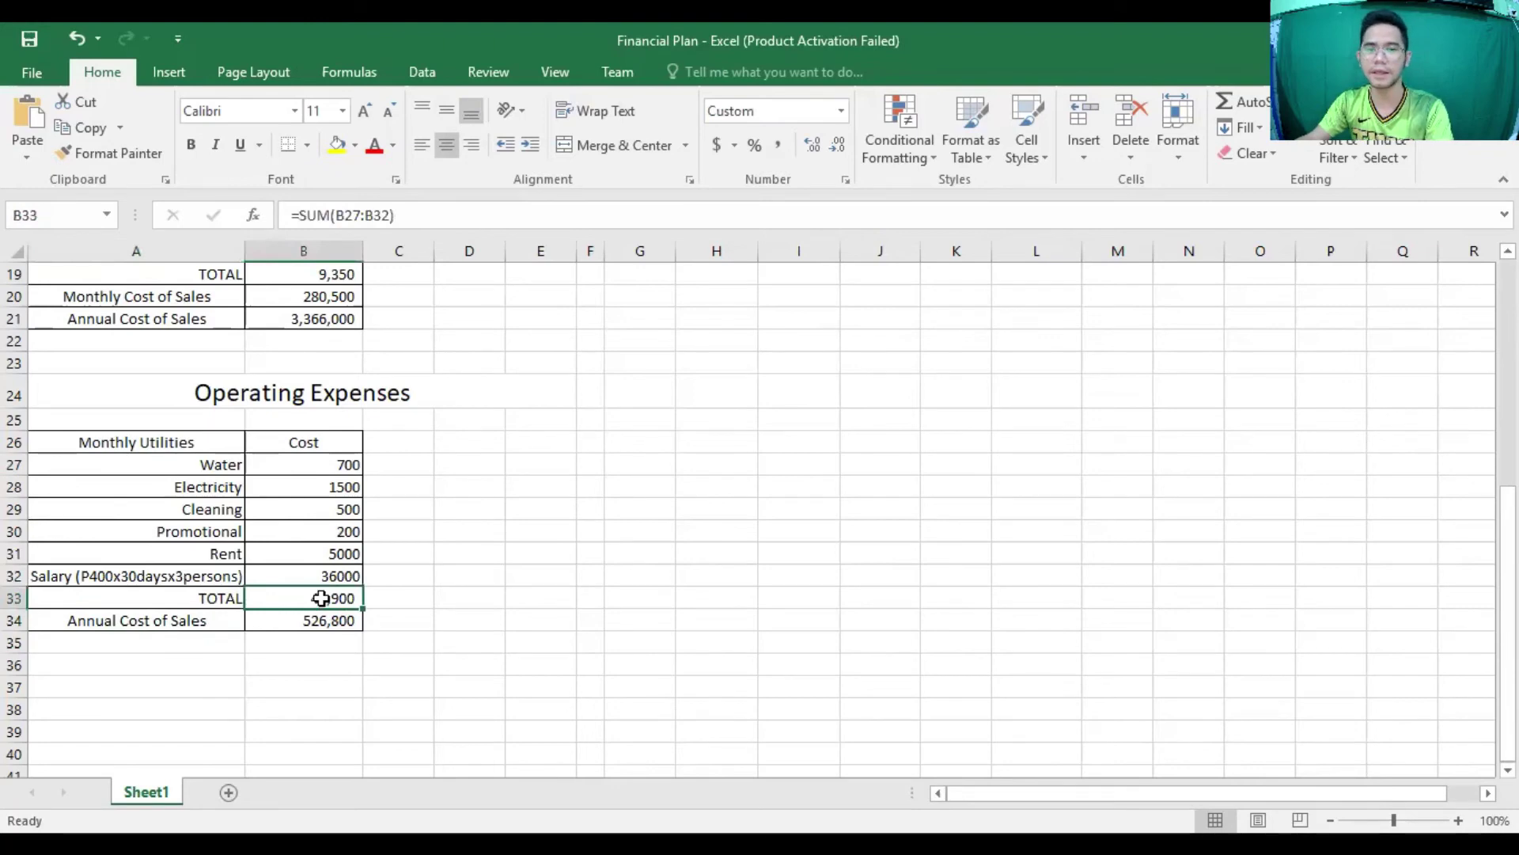
{"action": "left_click", "coordinate": [322, 623]}
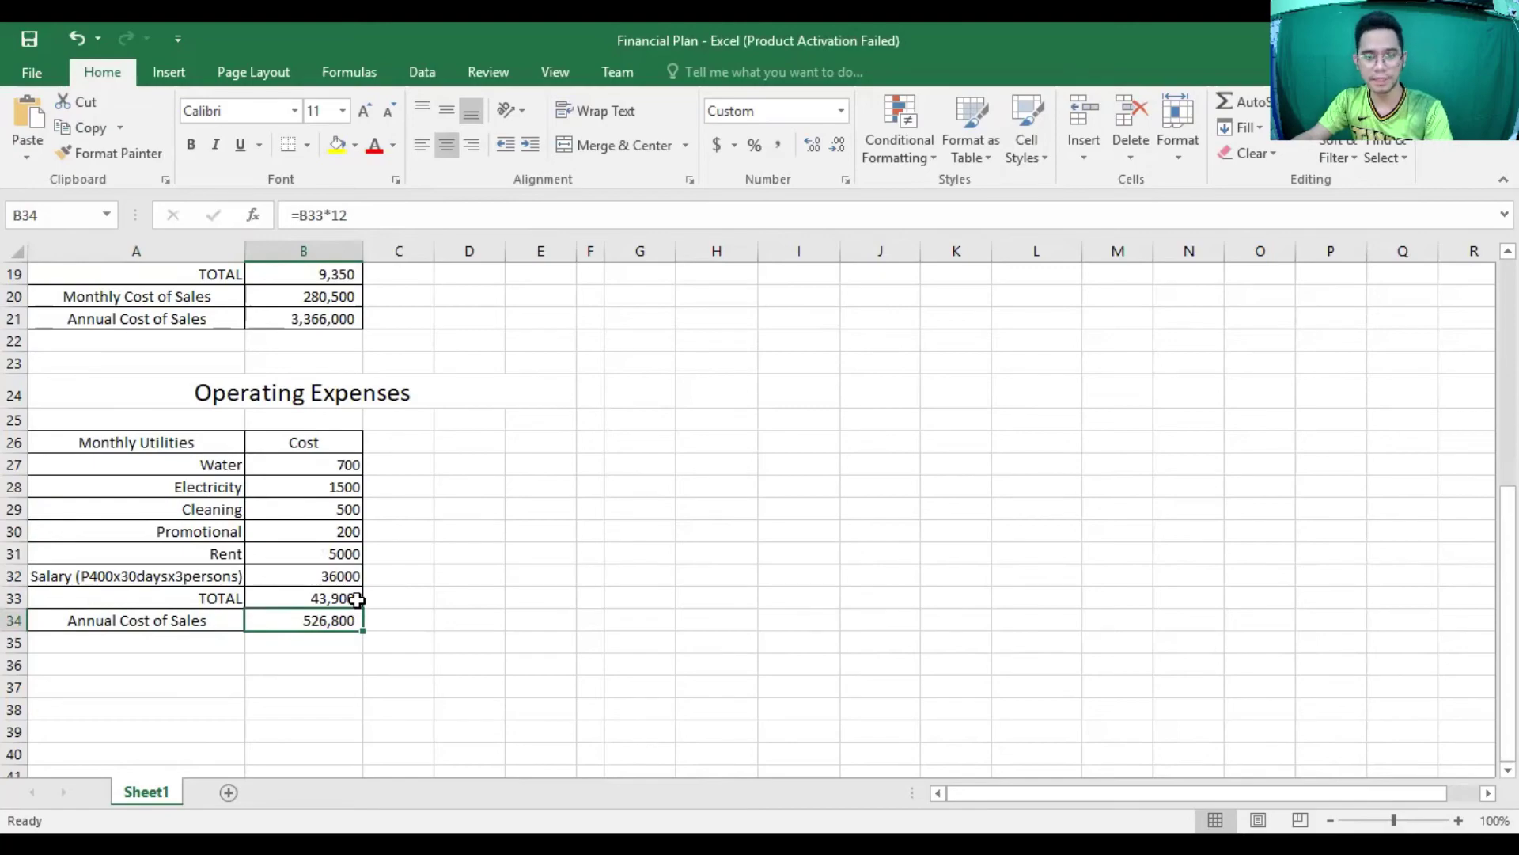
Review the Summary of Annual Financial Plan table and inspect the formula behind its SALES figure.
{"action": "scroll", "coordinate": [357, 609], "scroll_direction": "up", "scroll_amount": 5}
{"action": "scroll", "coordinate": [357, 597], "scroll_direction": "up", "scroll_amount": 1}
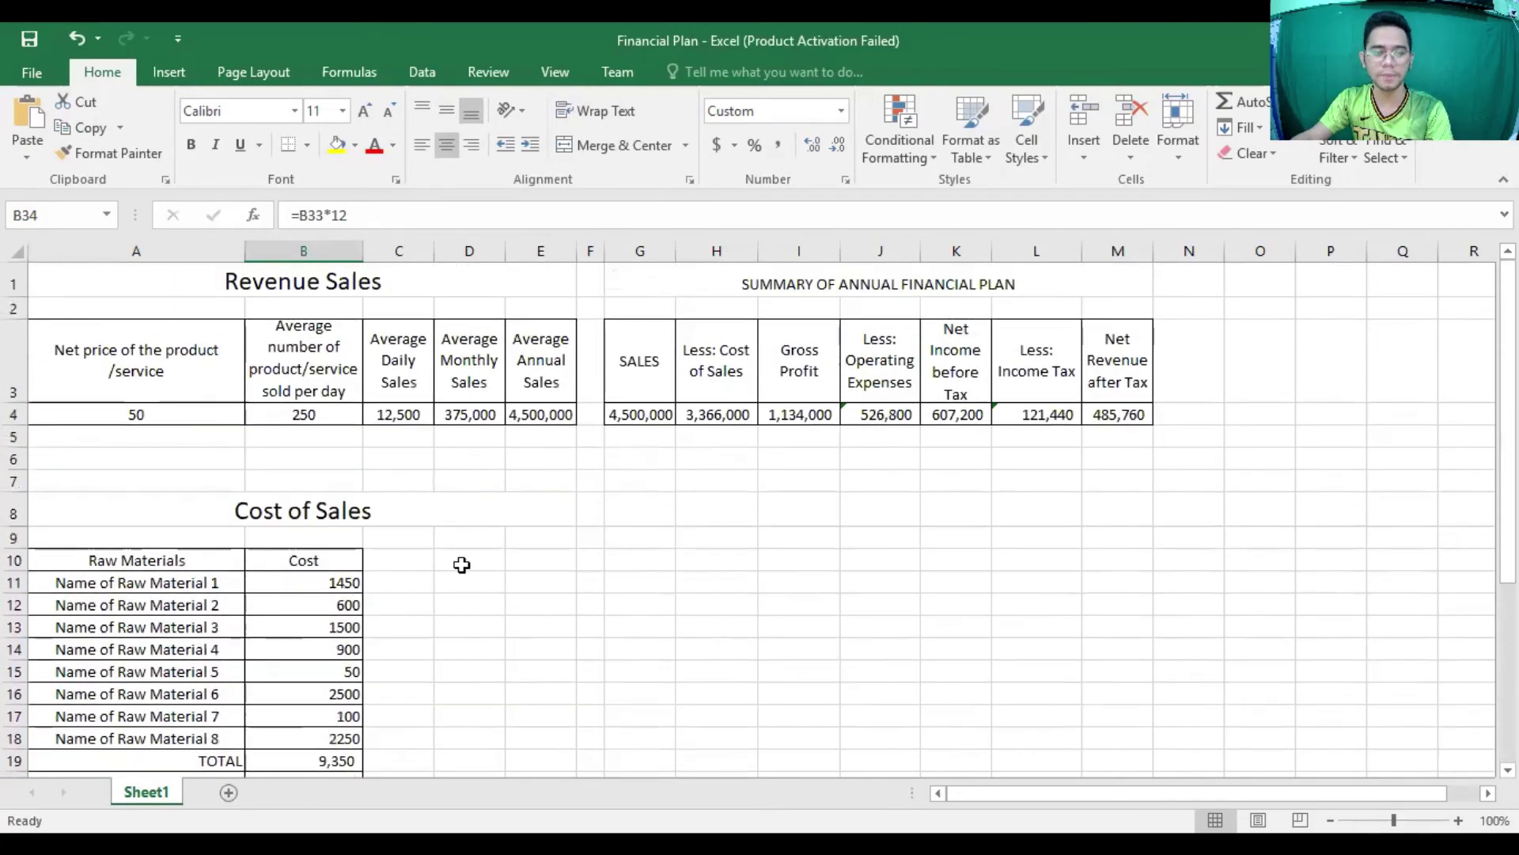
{"action": "left_click_drag", "start_coordinate": [662, 307], "coordinate": [722, 311]}
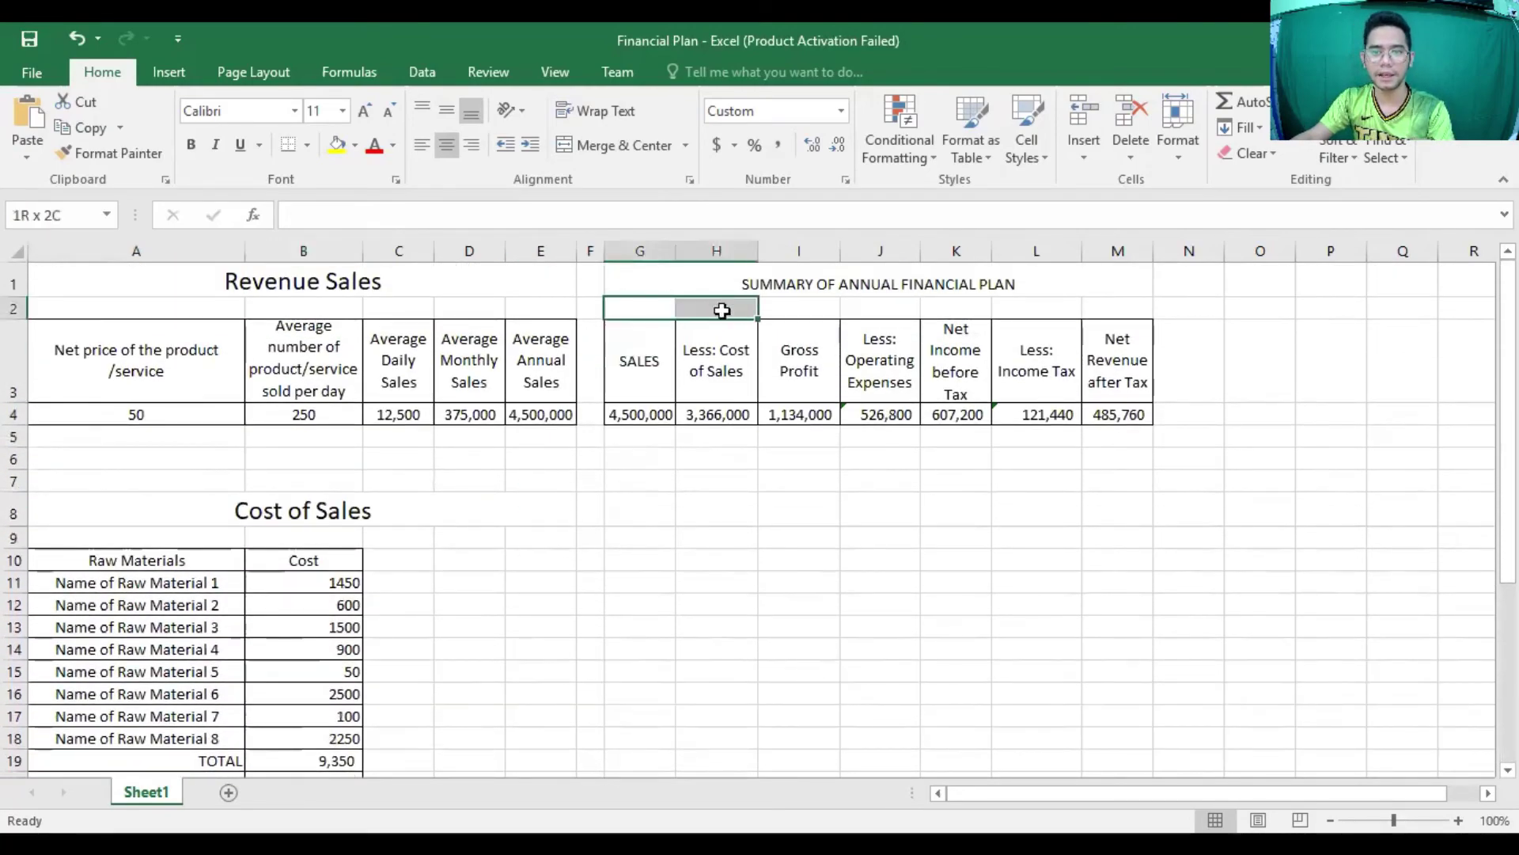
{"action": "left_click", "coordinate": [717, 414]}
{"action": "left_click", "coordinate": [796, 415]}
{"action": "left_click", "coordinate": [719, 454]}
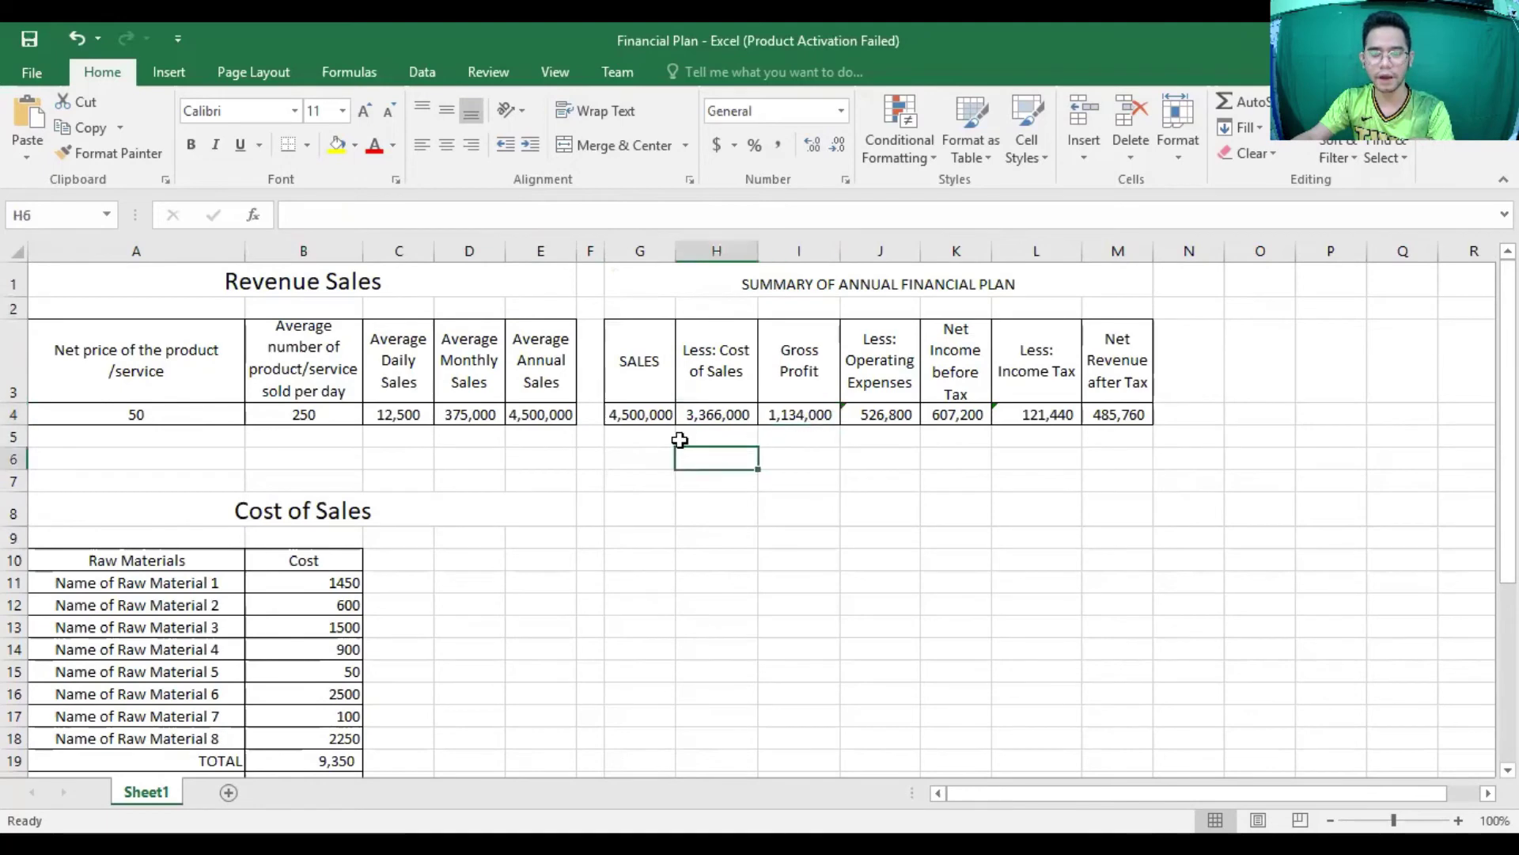
{"action": "left_click", "coordinate": [657, 394]}
{"action": "left_click", "coordinate": [647, 412]}
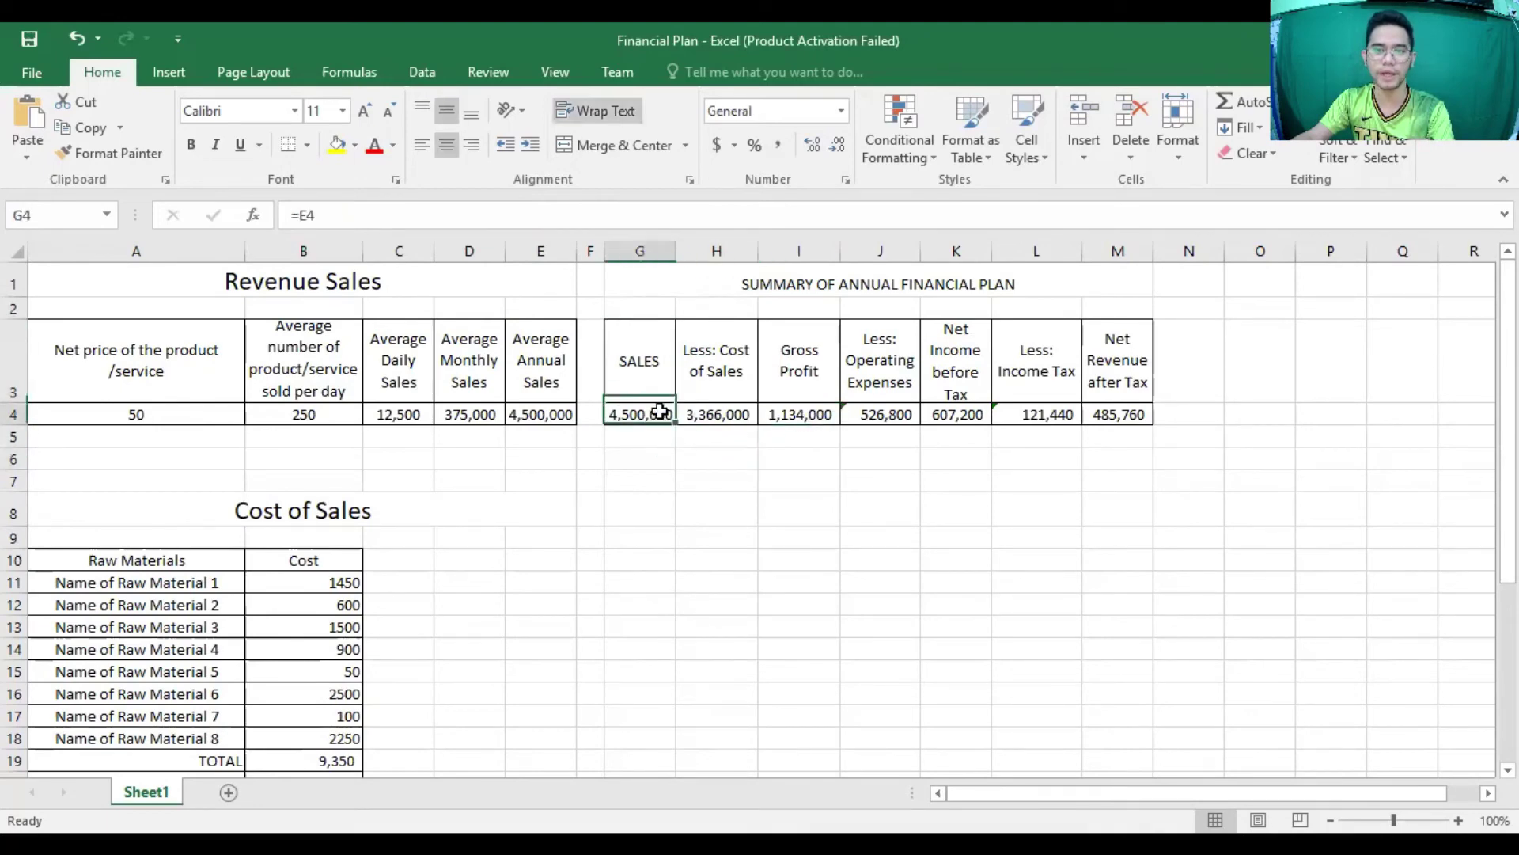
{"action": "double_click", "coordinate": [641, 420]}
{"action": "left_click", "coordinate": [641, 421]}
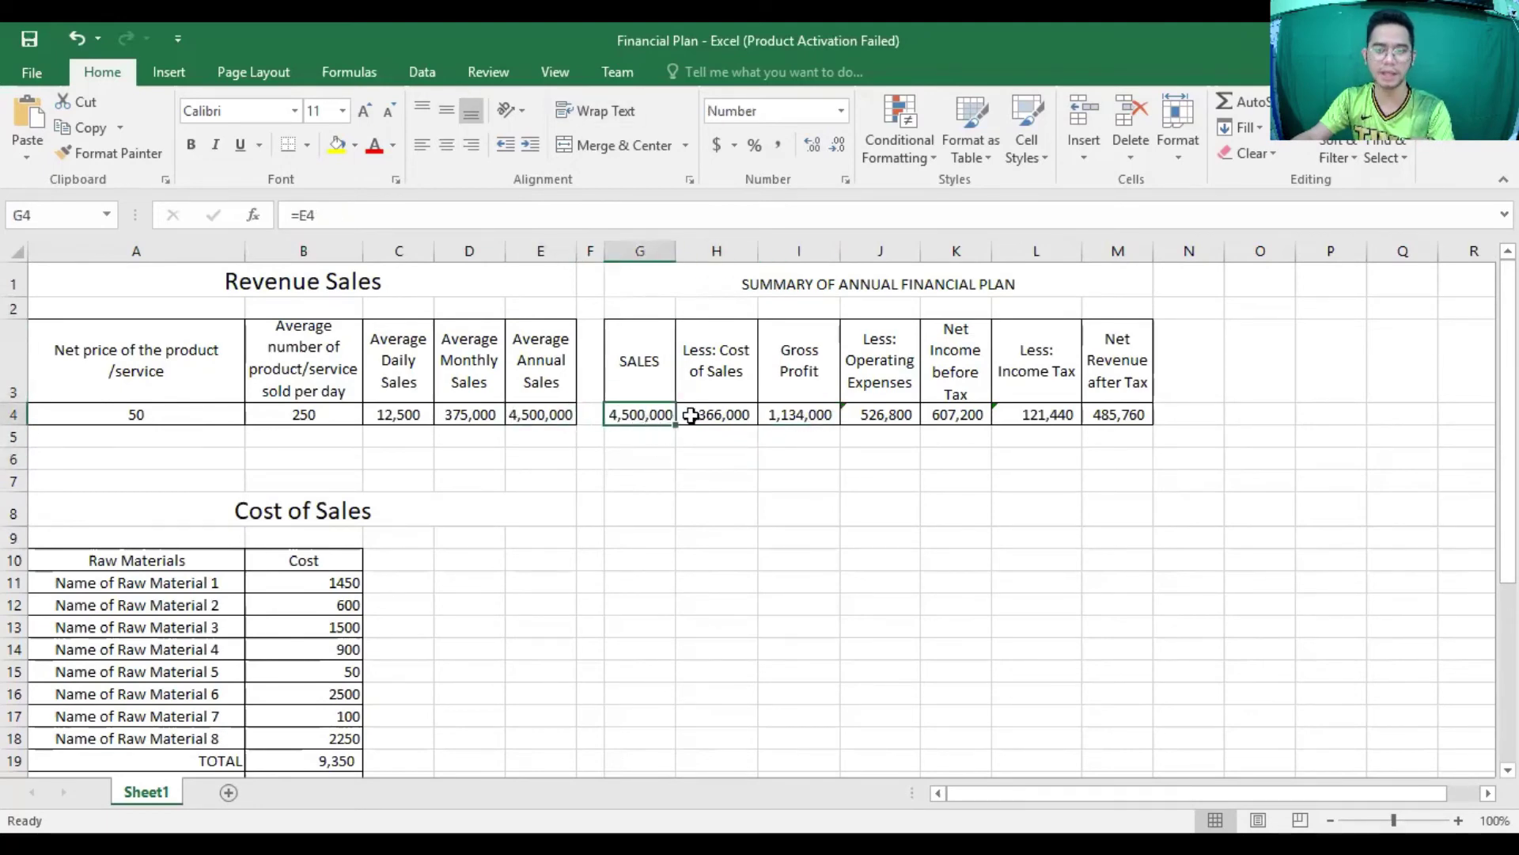
Compare the summary's Less: Cost of Sales column with the Annual Cost of Sales formula in the Cost of Sales table.
{"action": "left_click", "coordinate": [702, 394]}
{"action": "scroll", "coordinate": [619, 520], "scroll_direction": "down", "scroll_amount": 1}
{"action": "scroll", "coordinate": [604, 525], "scroll_direction": "up", "scroll_amount": 1}
{"action": "scroll", "coordinate": [554, 554], "scroll_direction": "down", "scroll_amount": 1}
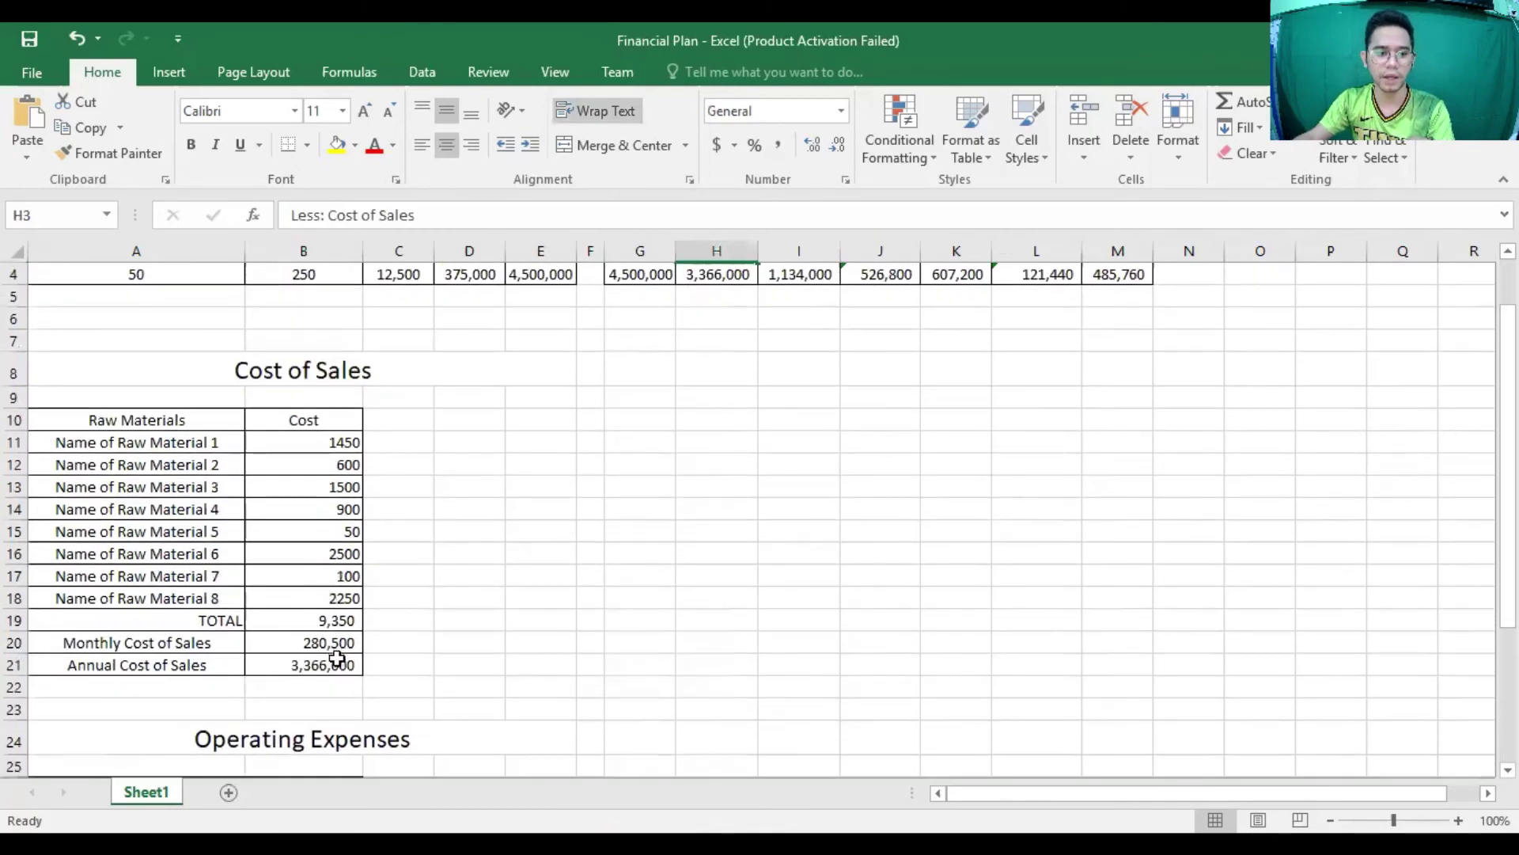
{"action": "left_click", "coordinate": [340, 661]}
{"action": "scroll", "coordinate": [489, 580], "scroll_direction": "up", "scroll_amount": 1}
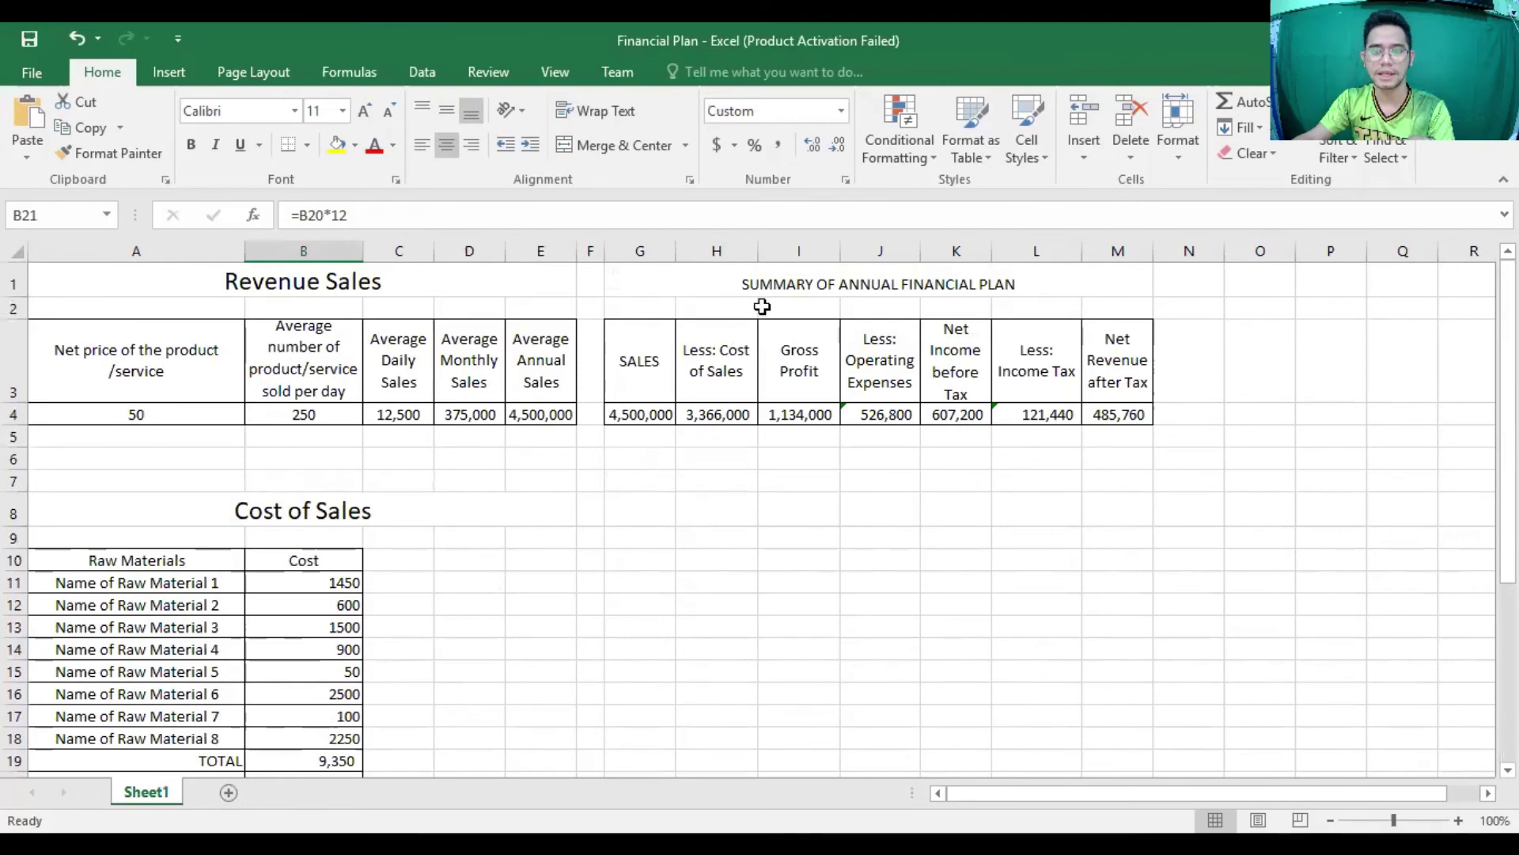
Inspect the summary's Gross Profit formula, its Less: Operating Expenses column and the Net Income before Tax formula.
{"action": "left_click", "coordinate": [768, 285]}
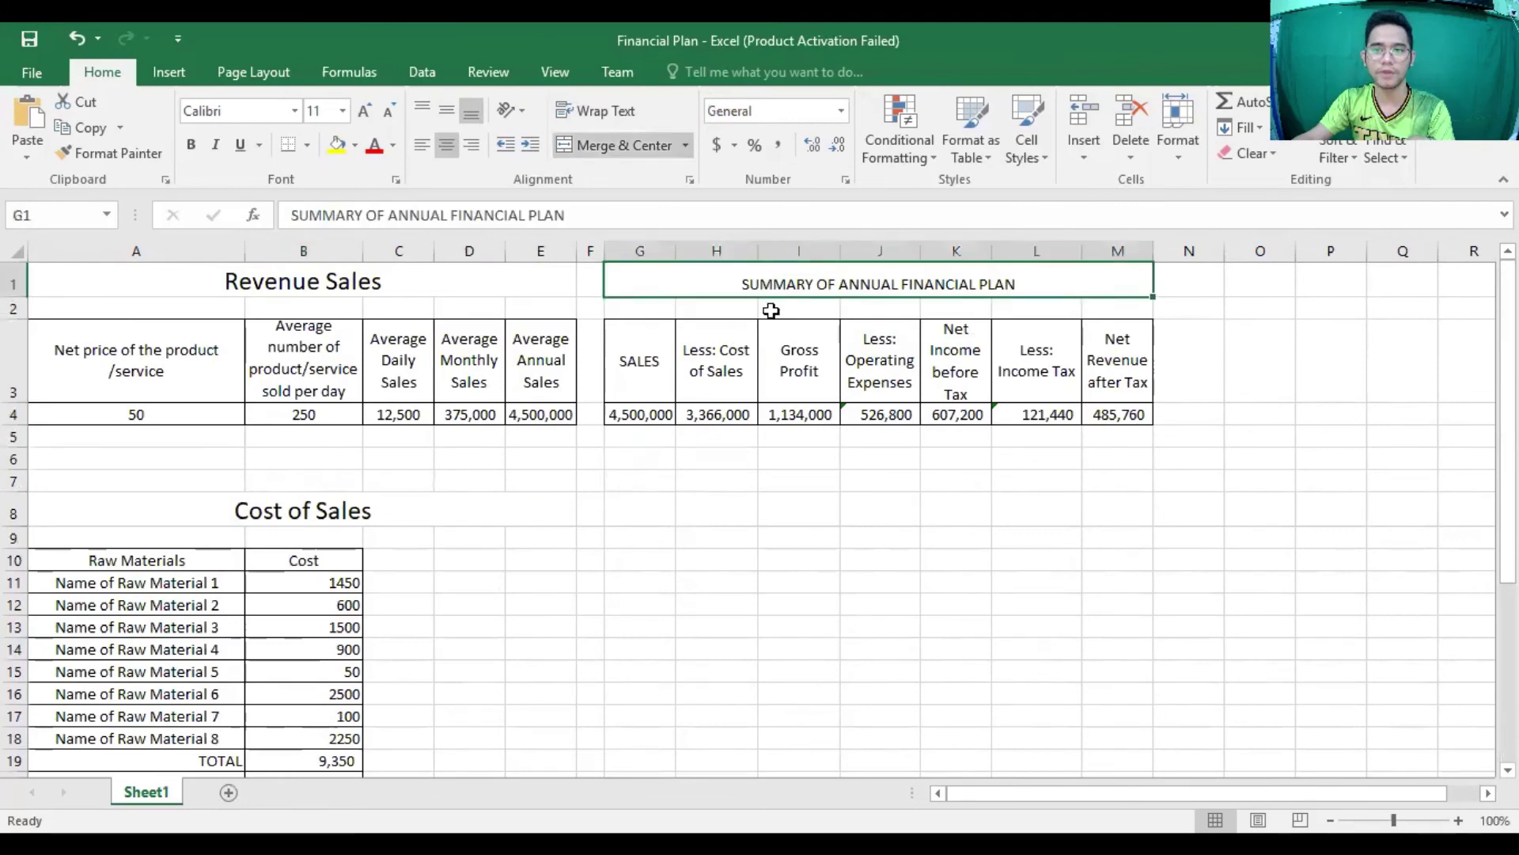
{"action": "left_click", "coordinate": [804, 413]}
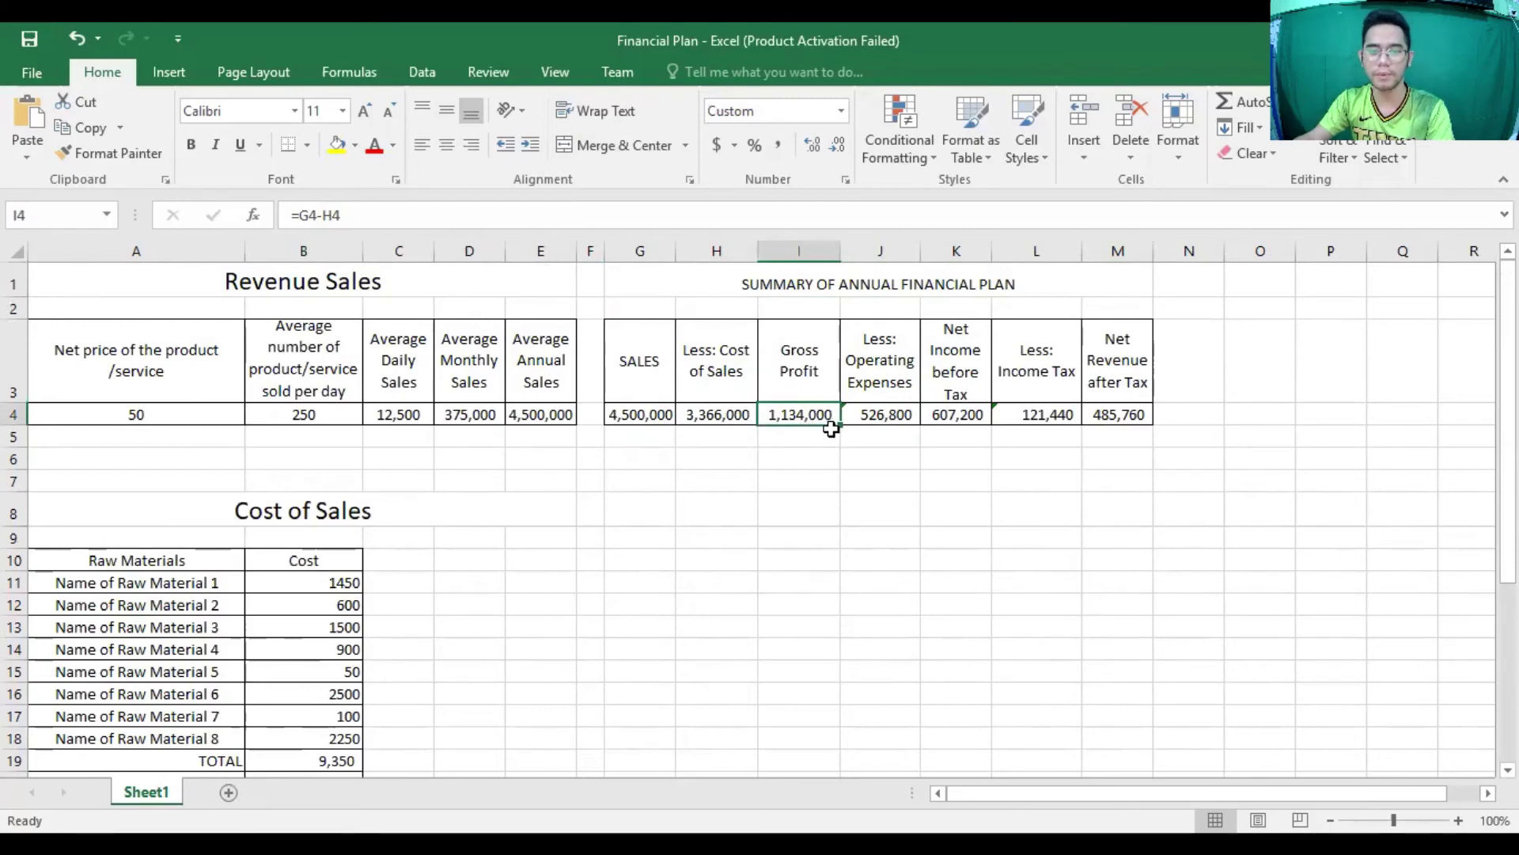
{"action": "left_click", "coordinate": [891, 393]}
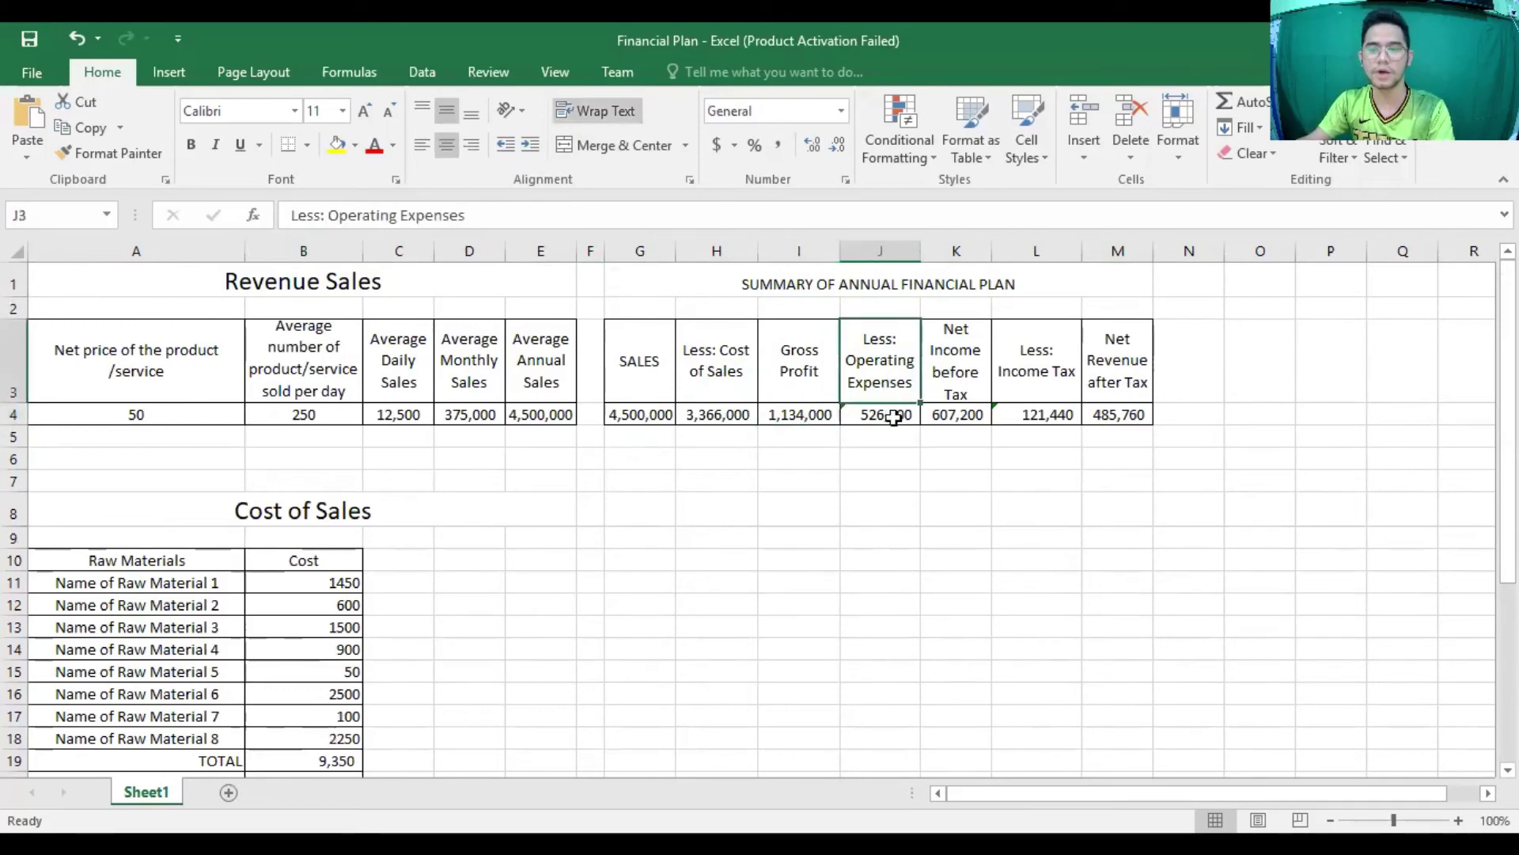
{"action": "left_click", "coordinate": [962, 389]}
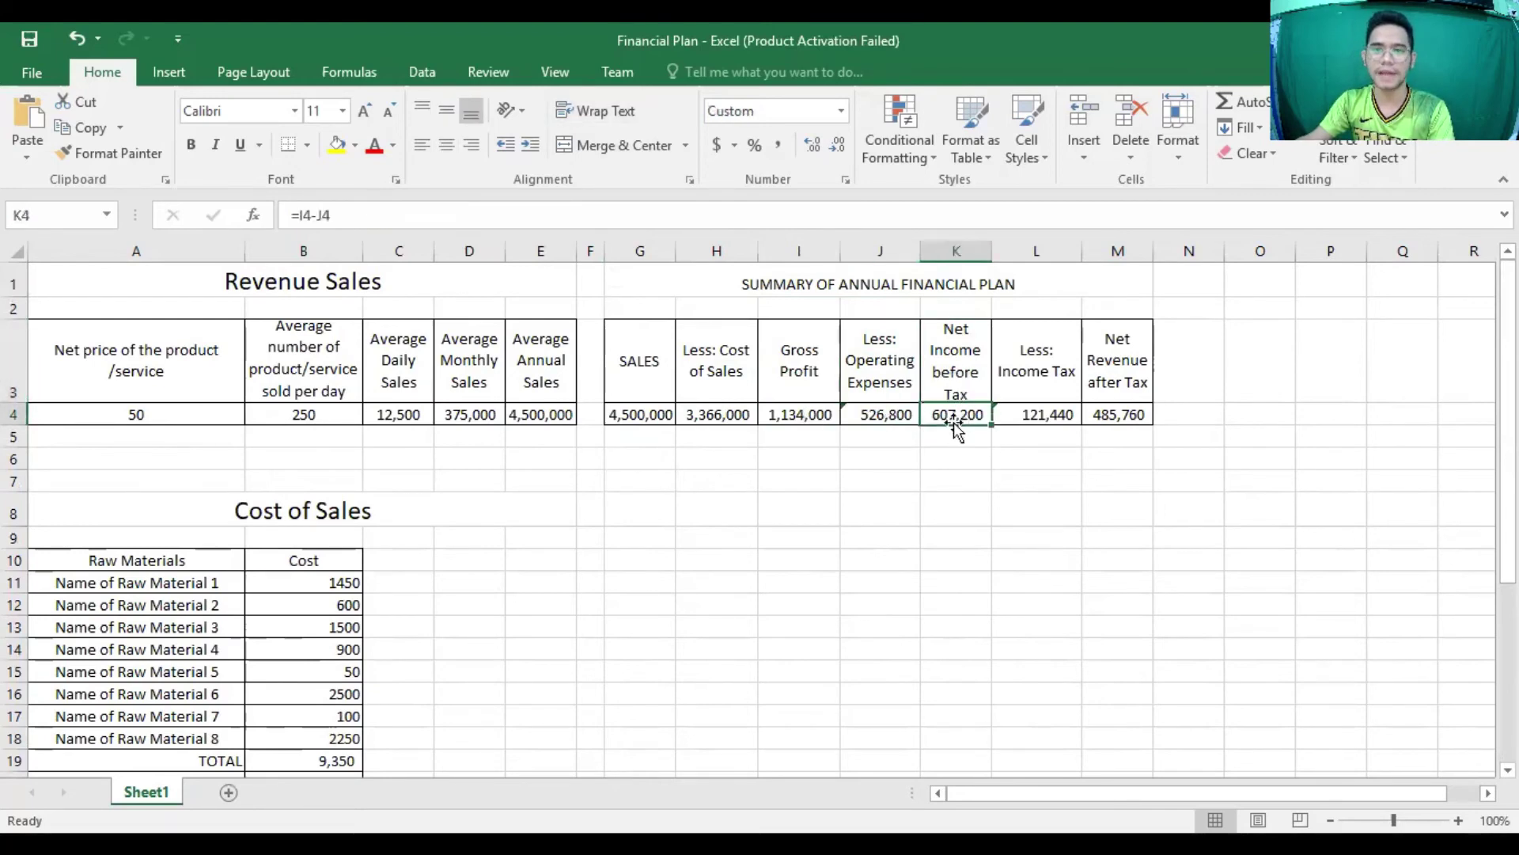
Inspect the summary's Less: Income Tax and Net Revenue after Tax formulas.
{"action": "left_click", "coordinate": [1035, 395]}
{"action": "left_click", "coordinate": [1034, 414]}
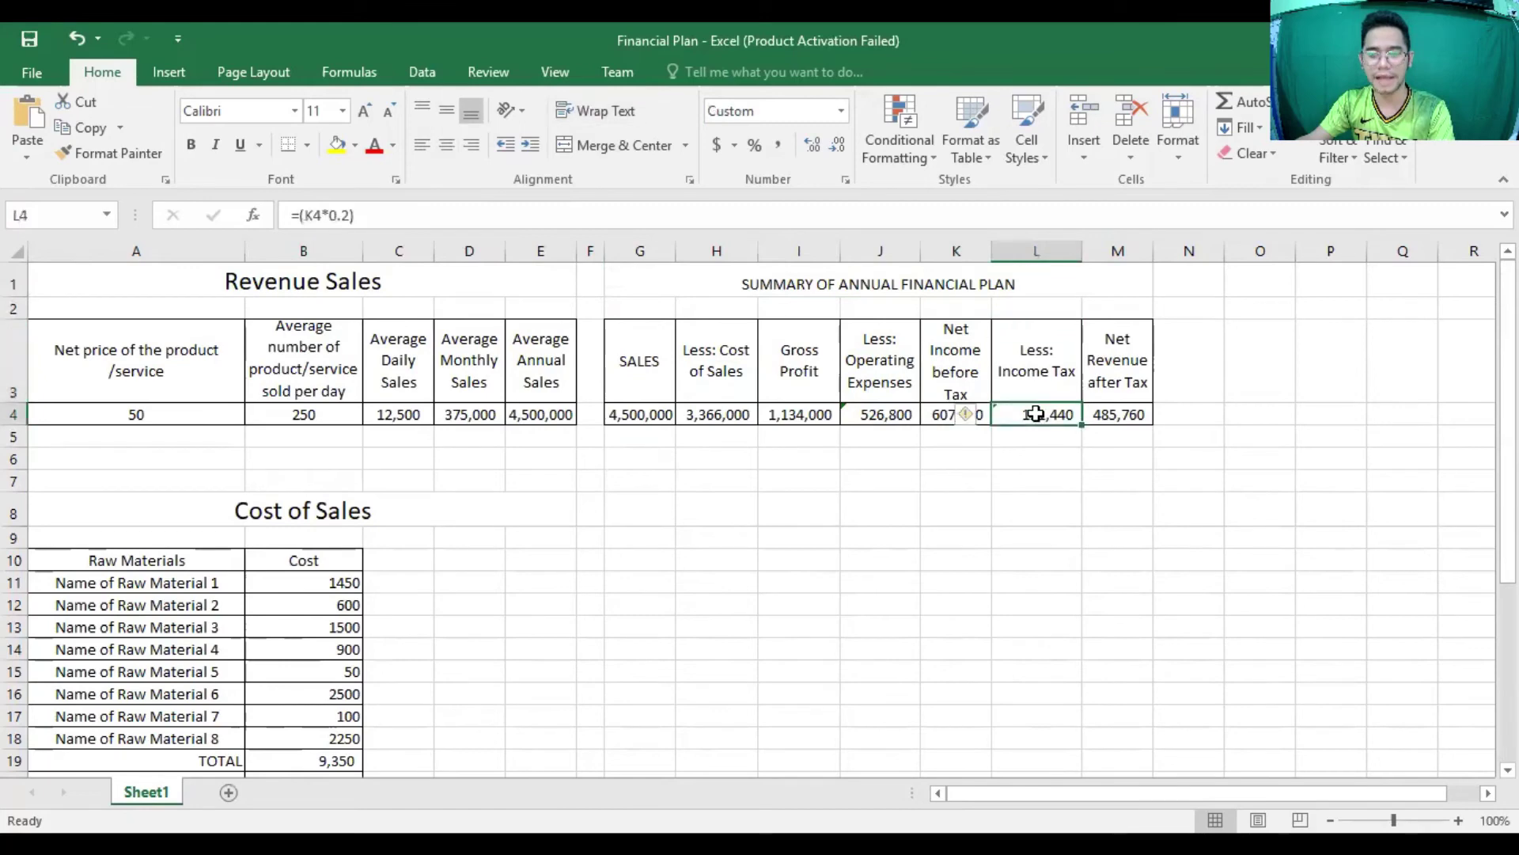
{"action": "left_click", "coordinate": [998, 457]}
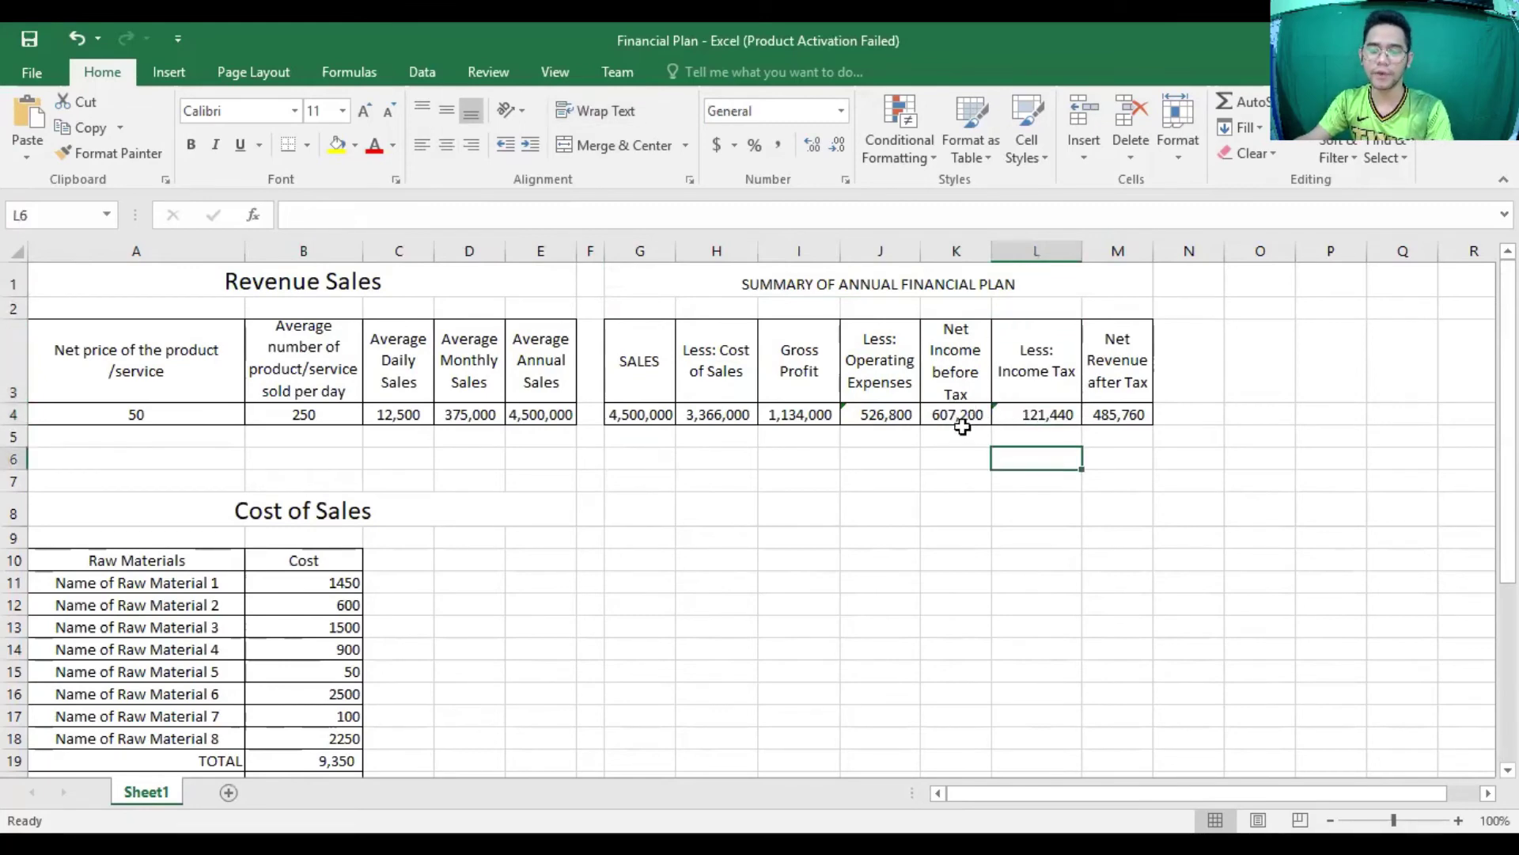
{"action": "left_click", "coordinate": [1053, 416]}
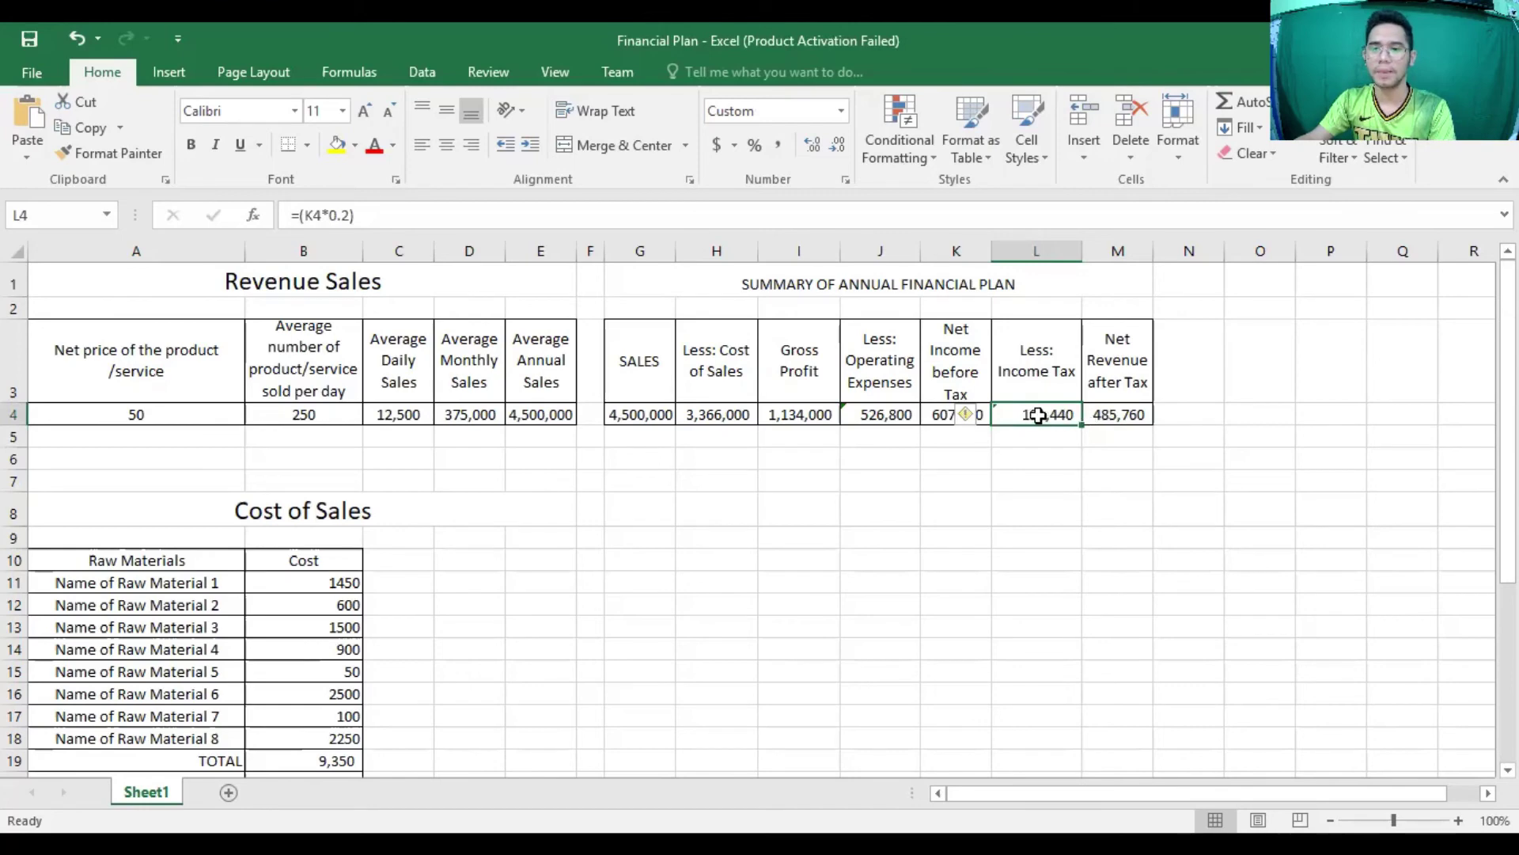
{"action": "left_click", "coordinate": [1102, 415]}
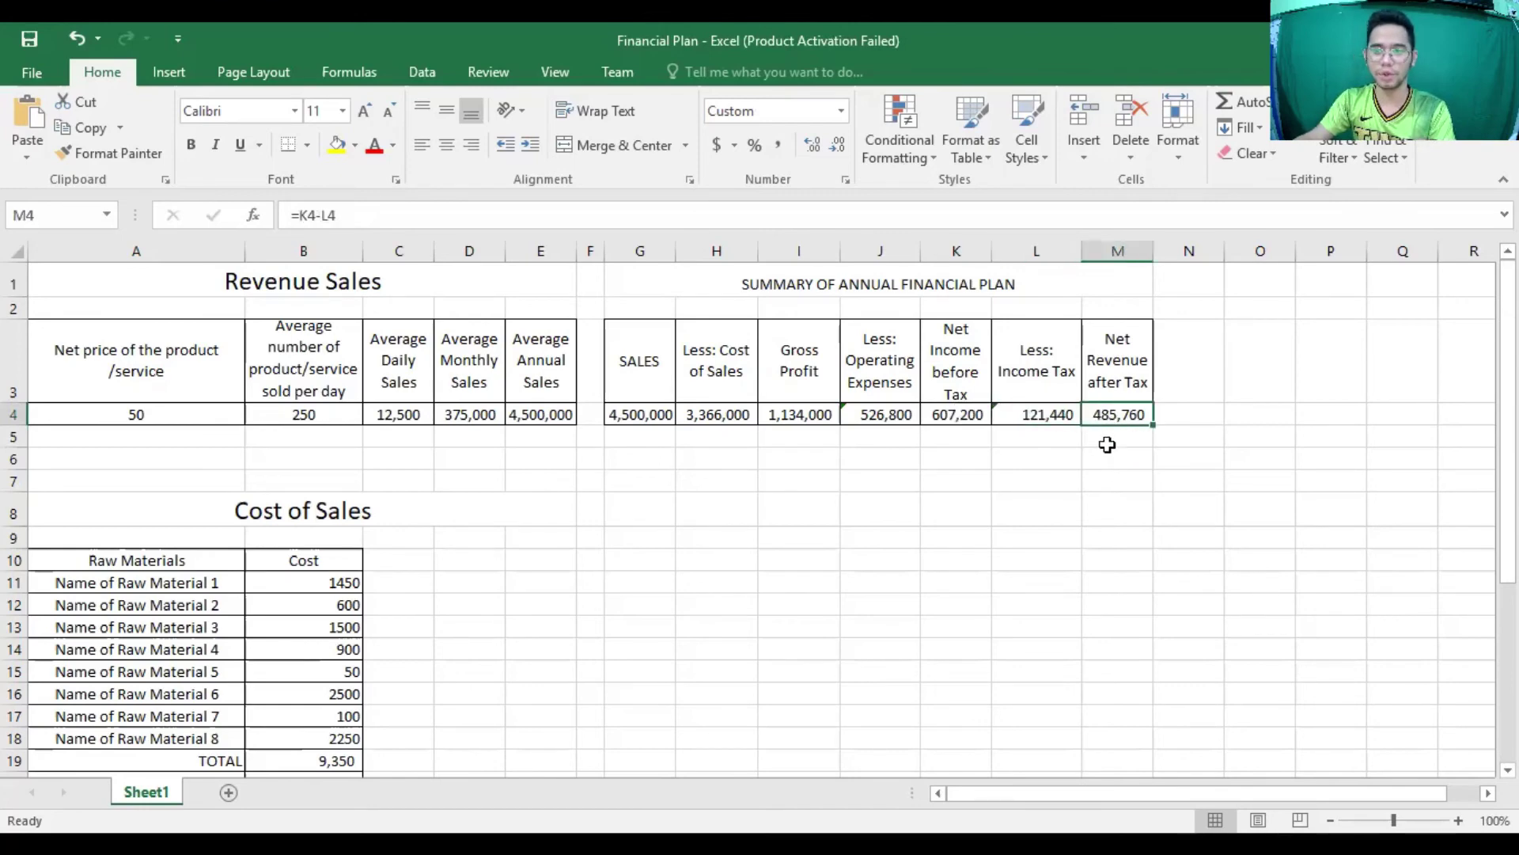
{"action": "left_click", "coordinate": [1103, 381]}
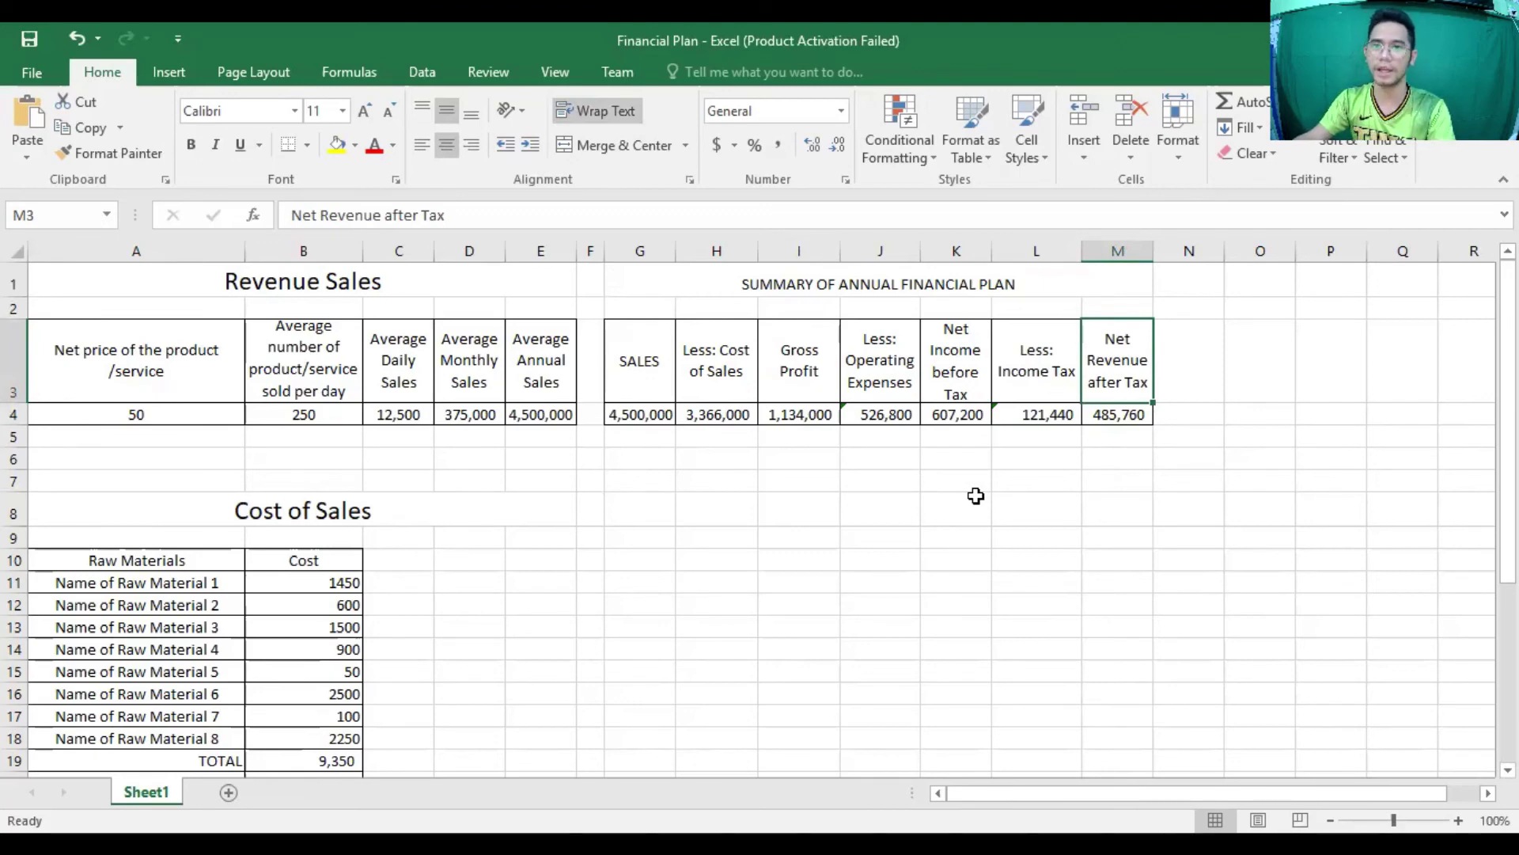
Switch to the Entrepreneurship subject guide PDF in the browser and look through its weekly schedule, Activity 1 and plan rubrics.
{"action": "key", "text": "alt+Tab"}
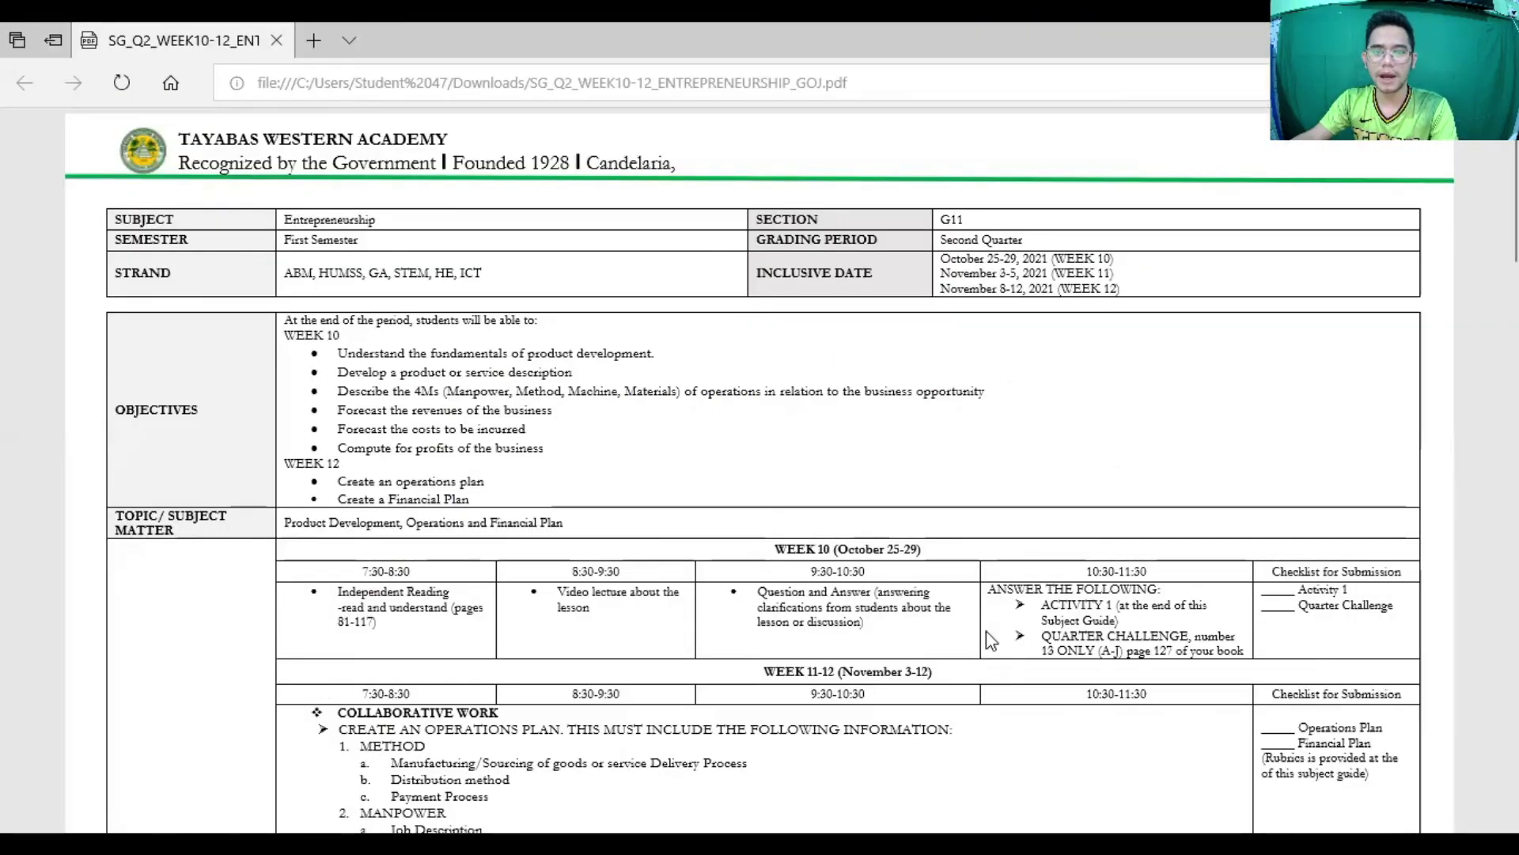
{"action": "scroll", "coordinate": [988, 638], "scroll_direction": "down", "scroll_amount": 3}
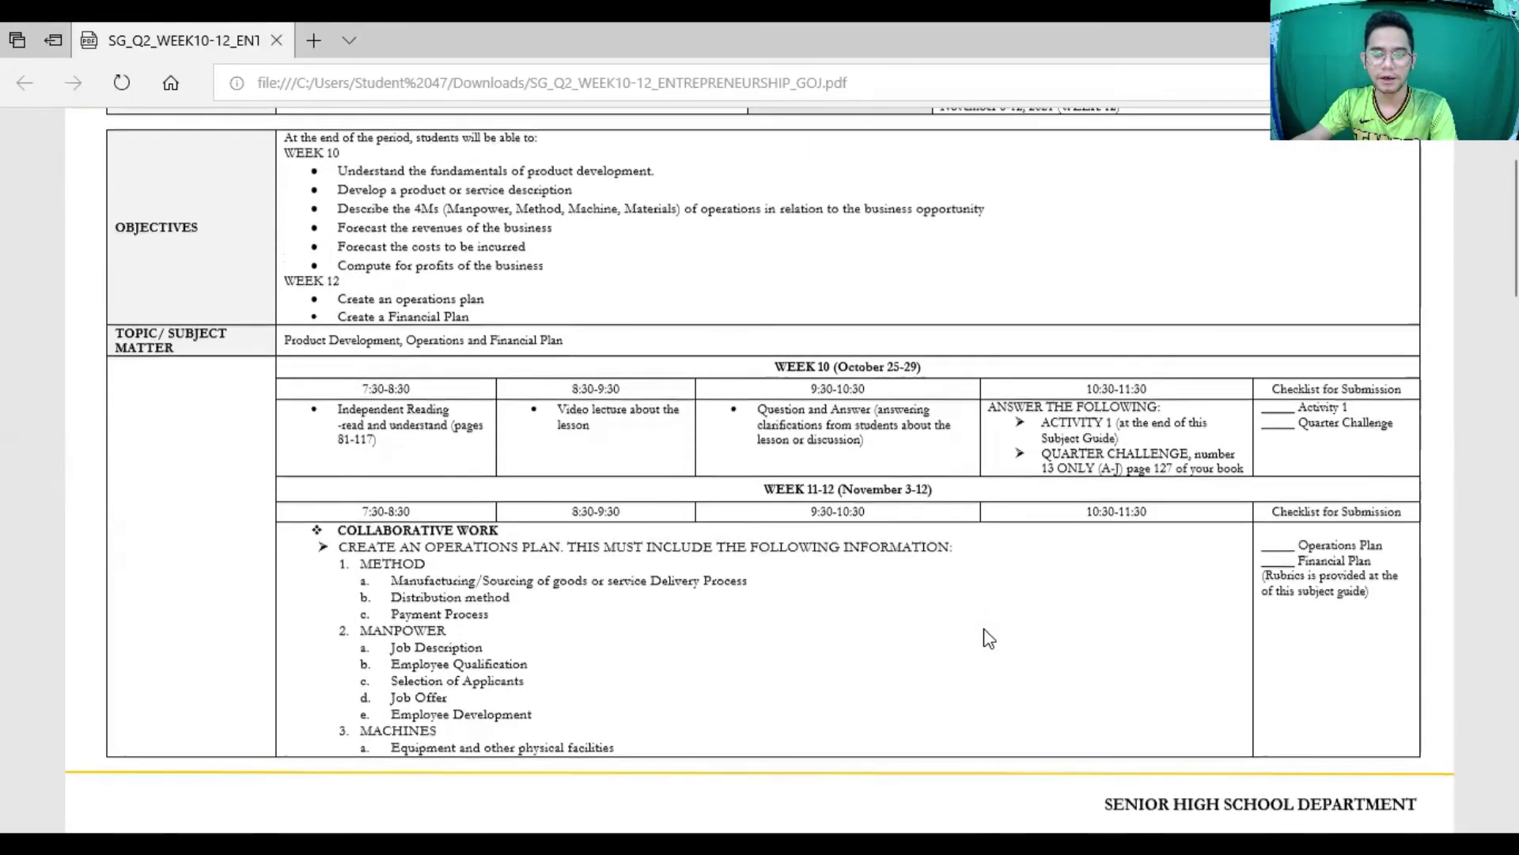
{"action": "scroll", "coordinate": [988, 638], "scroll_direction": "down", "scroll_amount": 1}
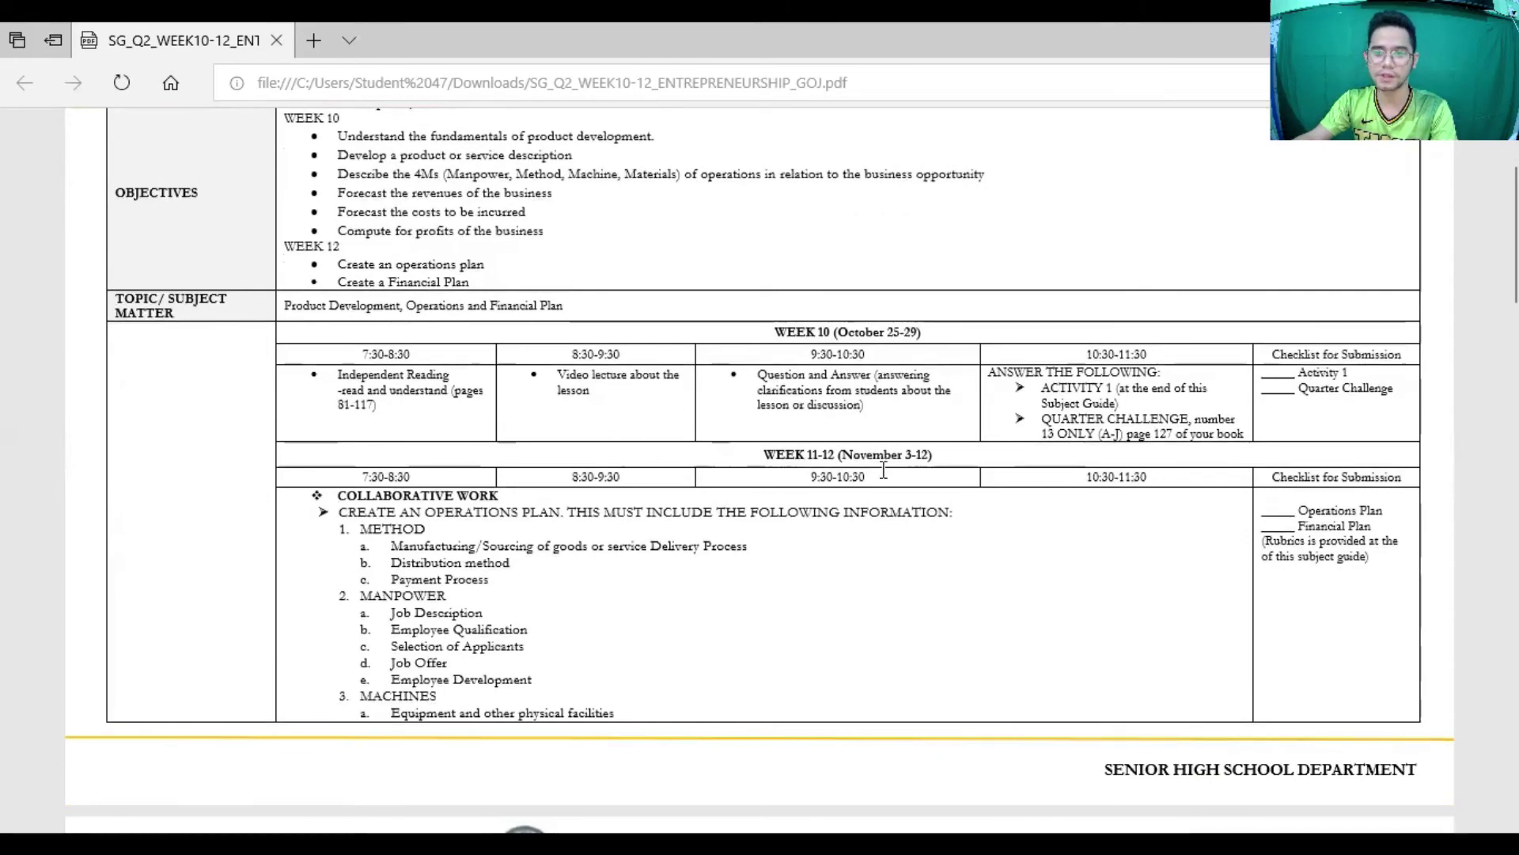
{"action": "scroll", "coordinate": [894, 500], "scroll_direction": "down", "scroll_amount": 3}
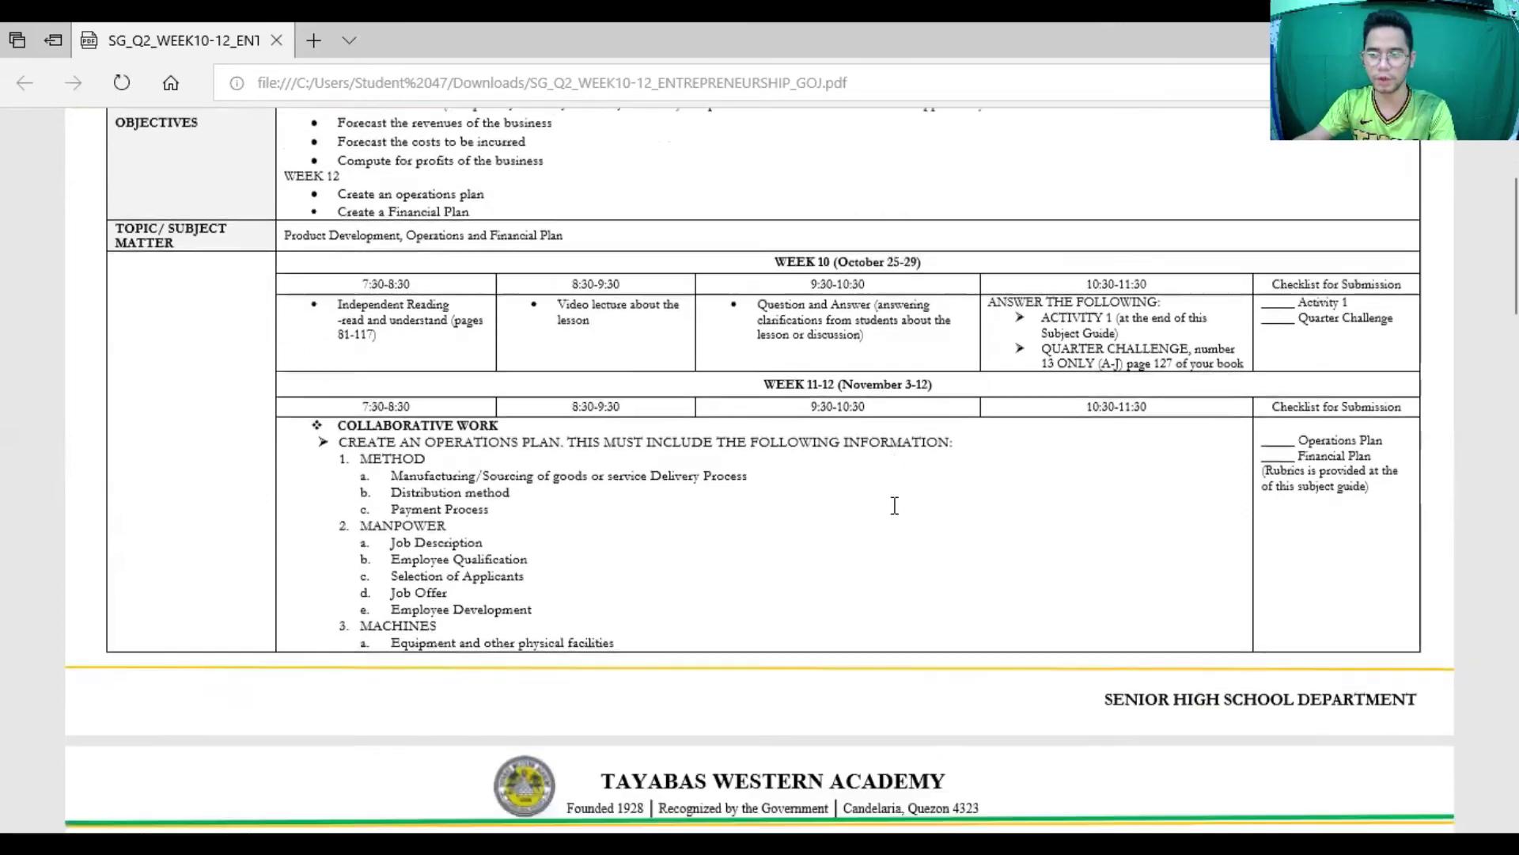
{"action": "scroll", "coordinate": [892, 511], "scroll_direction": "up", "scroll_amount": 1}
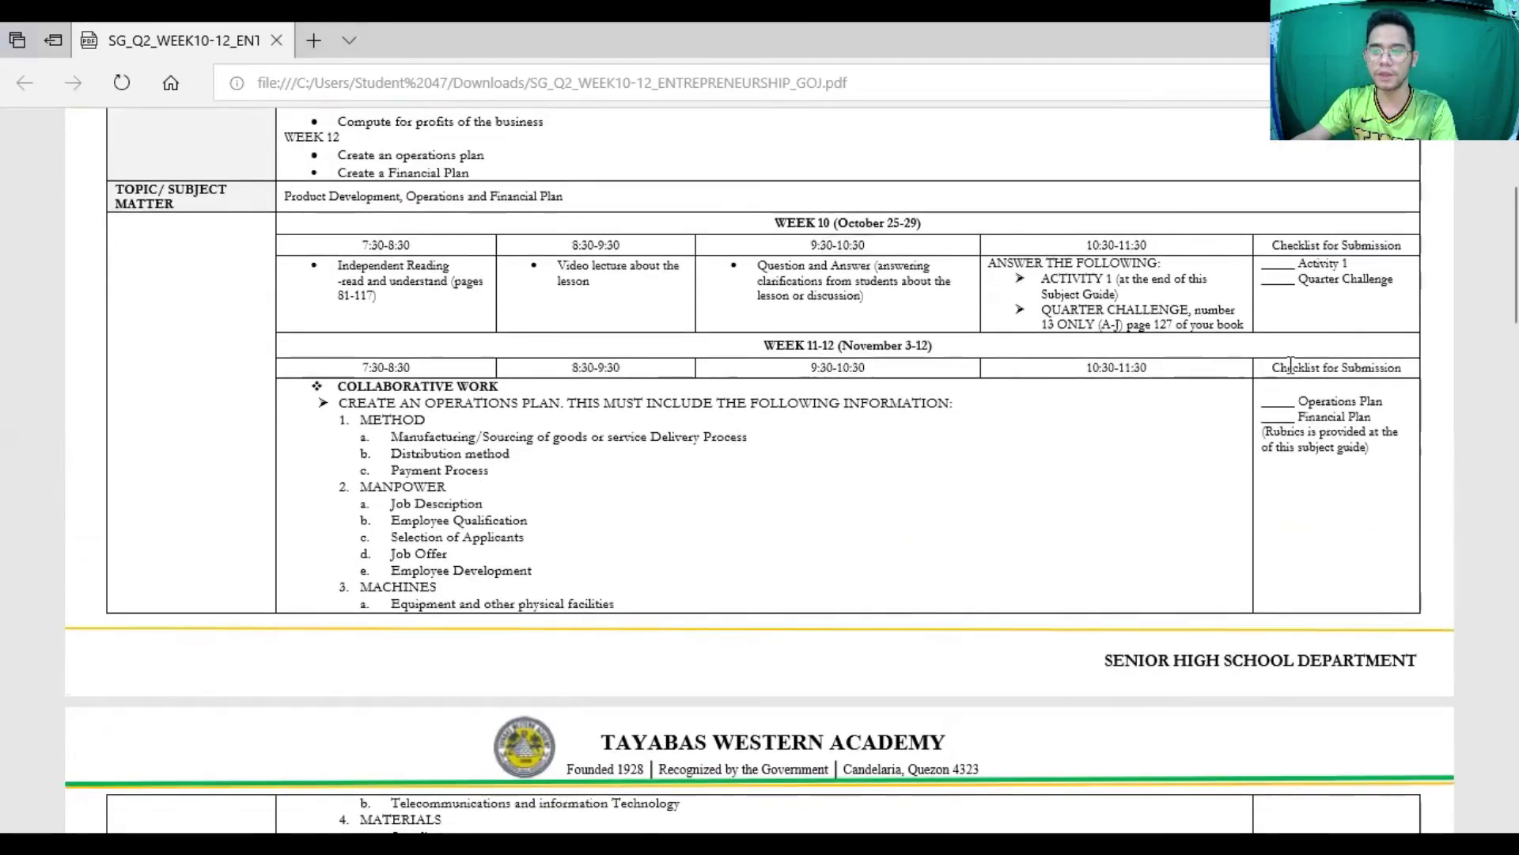
{"action": "scroll", "coordinate": [1266, 356], "scroll_direction": "down", "scroll_amount": 10}
{"action": "scroll", "coordinate": [1254, 392], "scroll_direction": "down", "scroll_amount": 9}
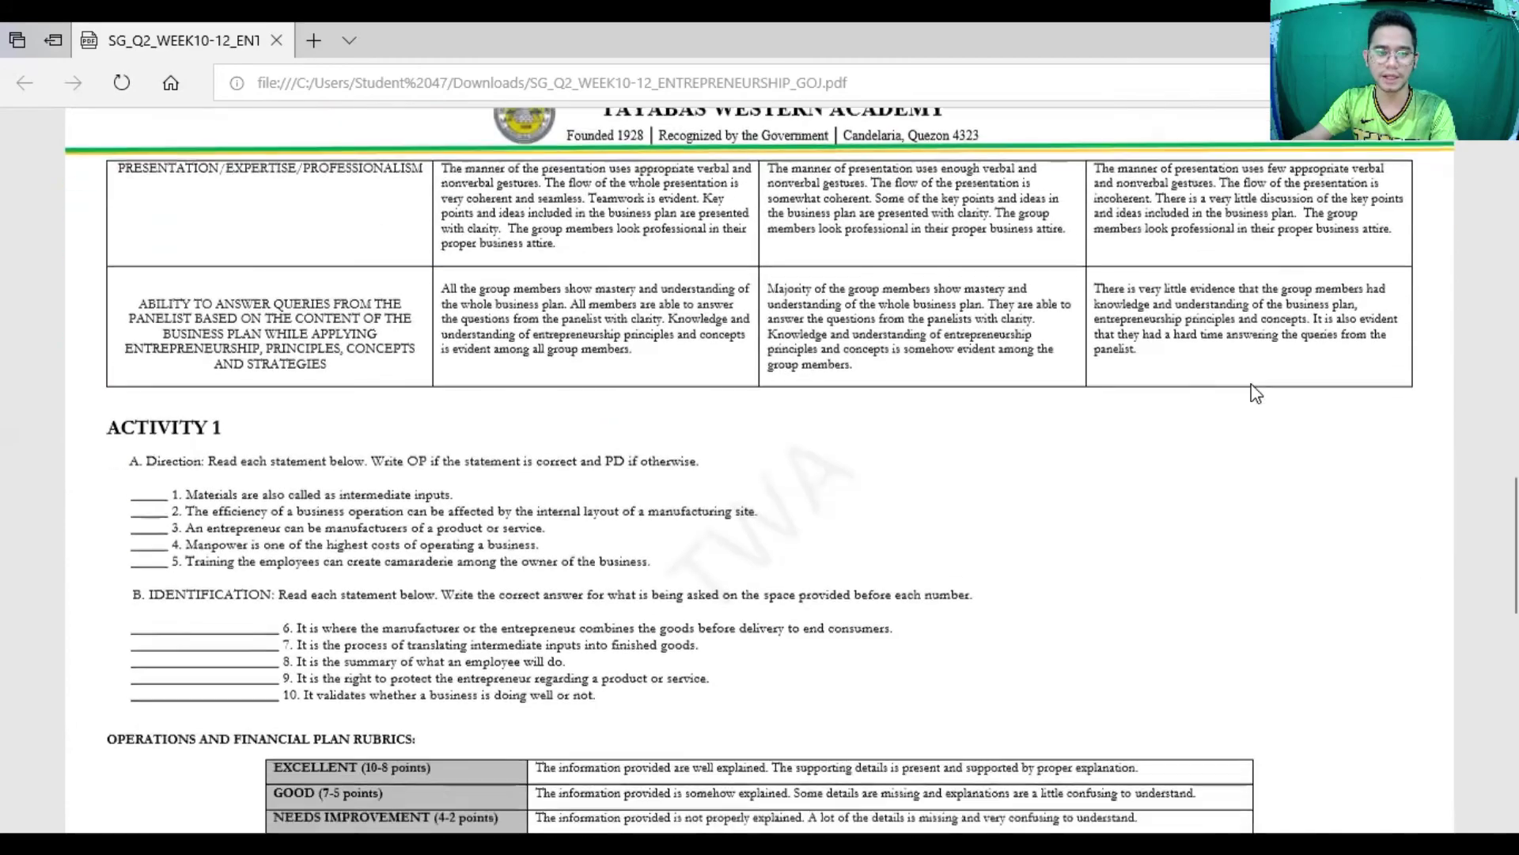
Return to the guide's Week 10 schedule and highlight the page reference in the Quarter Challenge assignment.
{"action": "scroll", "coordinate": [556, 459], "scroll_direction": "up", "scroll_amount": 20}
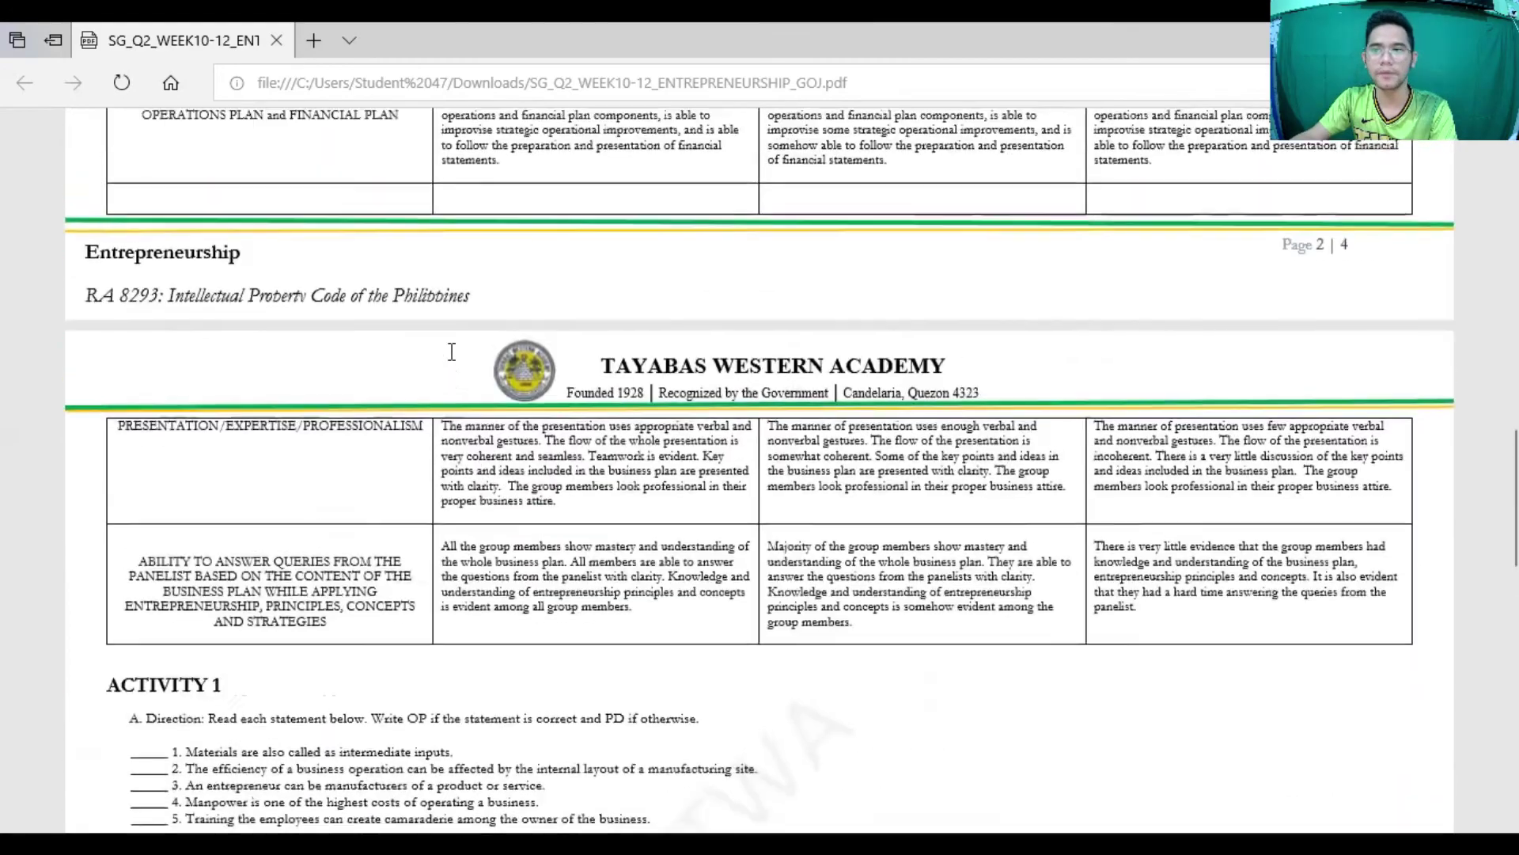
{"action": "scroll", "coordinate": [763, 277], "scroll_direction": "up", "scroll_amount": 5}
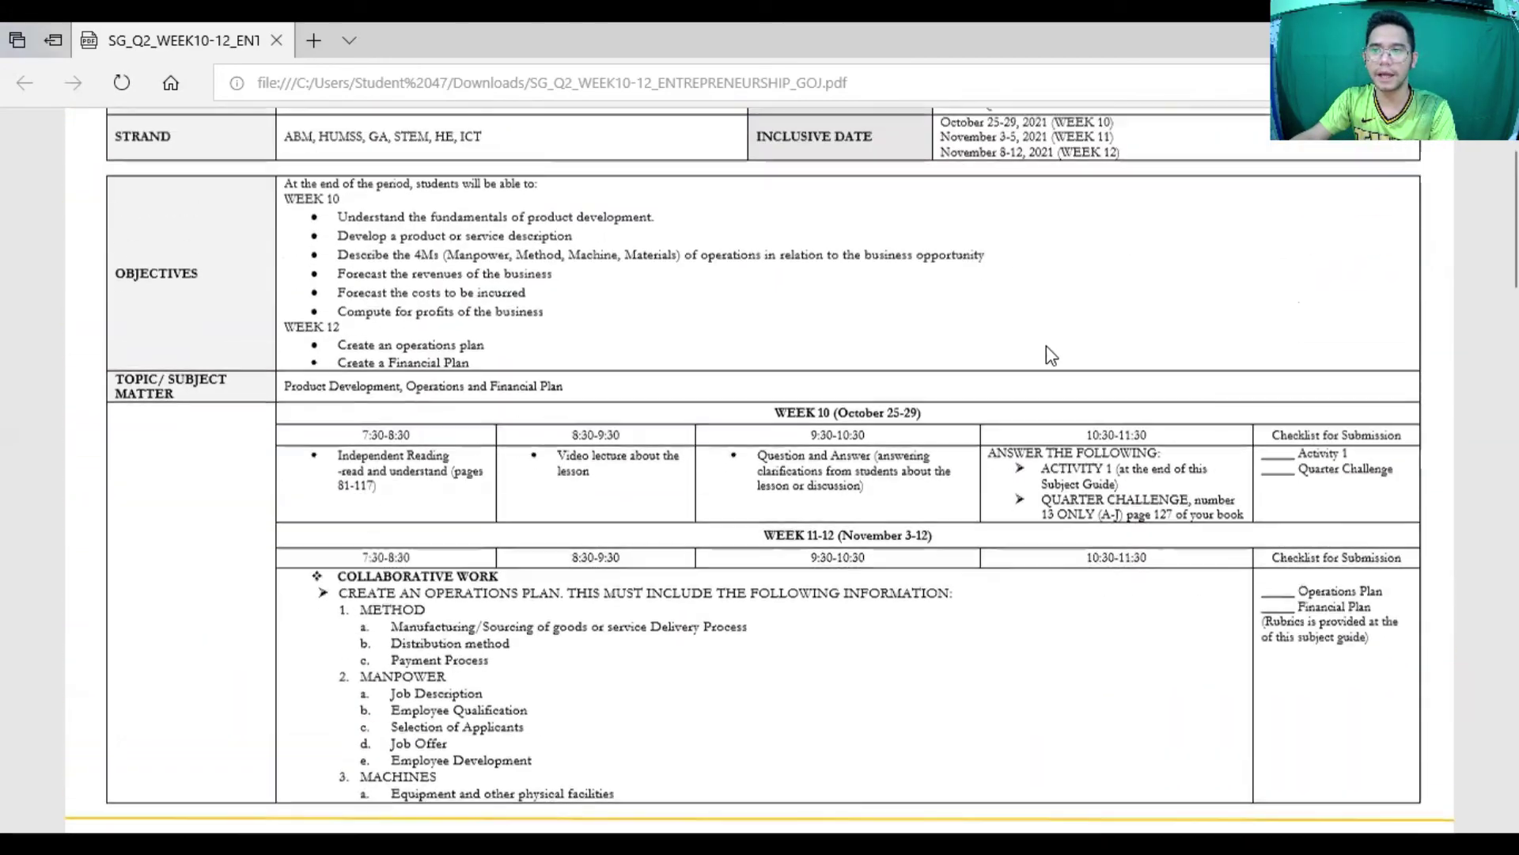
{"action": "left_click_drag", "start_coordinate": [1046, 520], "coordinate": [1173, 523]}
{"action": "left_click", "coordinate": [1039, 515]}
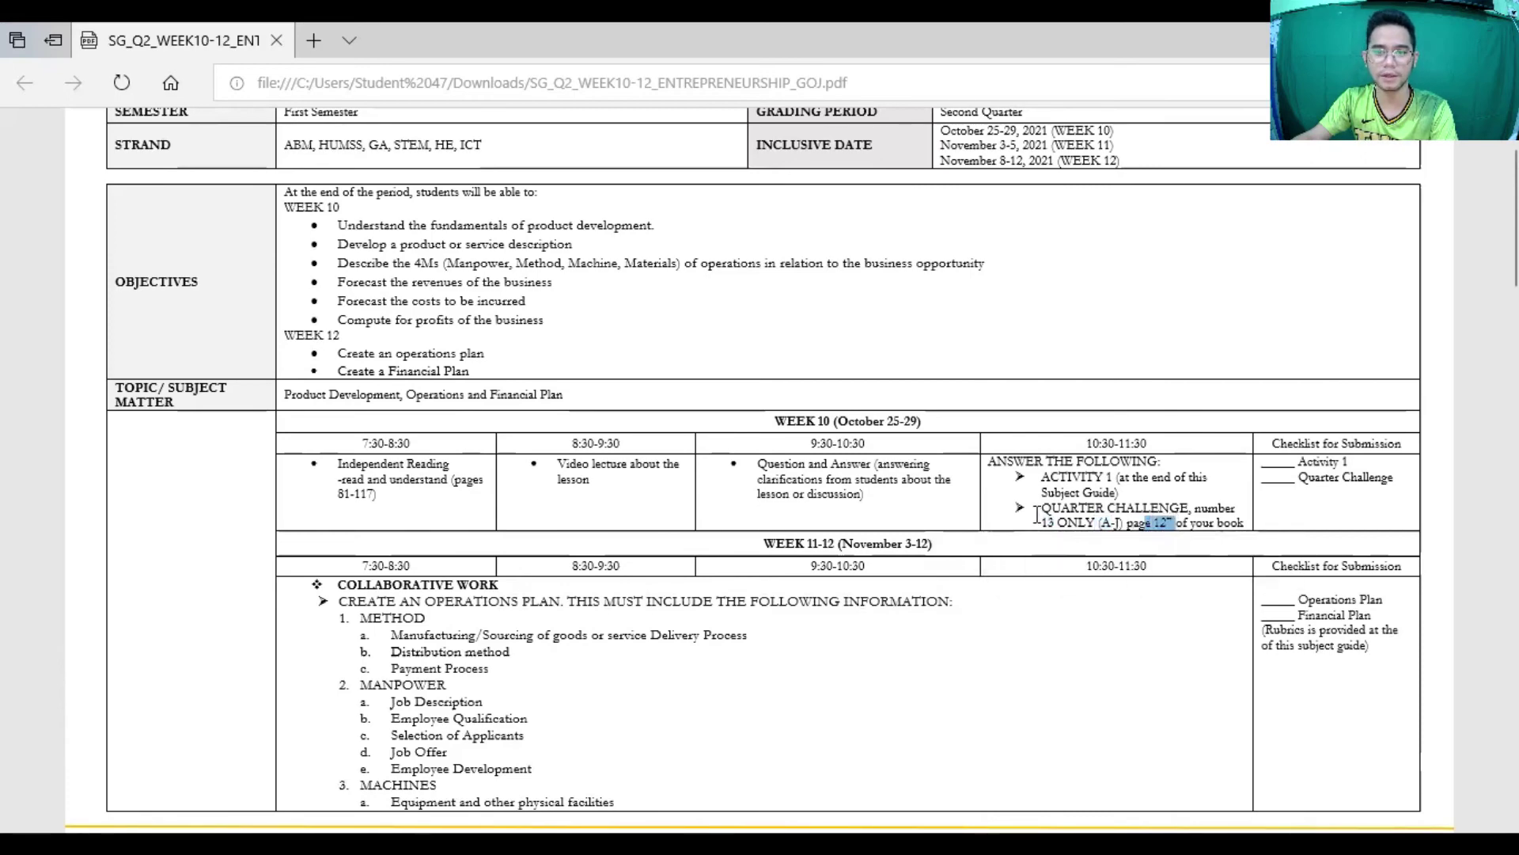
Review the Week 11-12 collaborative work requirements for the operations plan, from Method through Manpower to Machines.
{"action": "scroll", "coordinate": [989, 522], "scroll_direction": "down", "scroll_amount": 3}
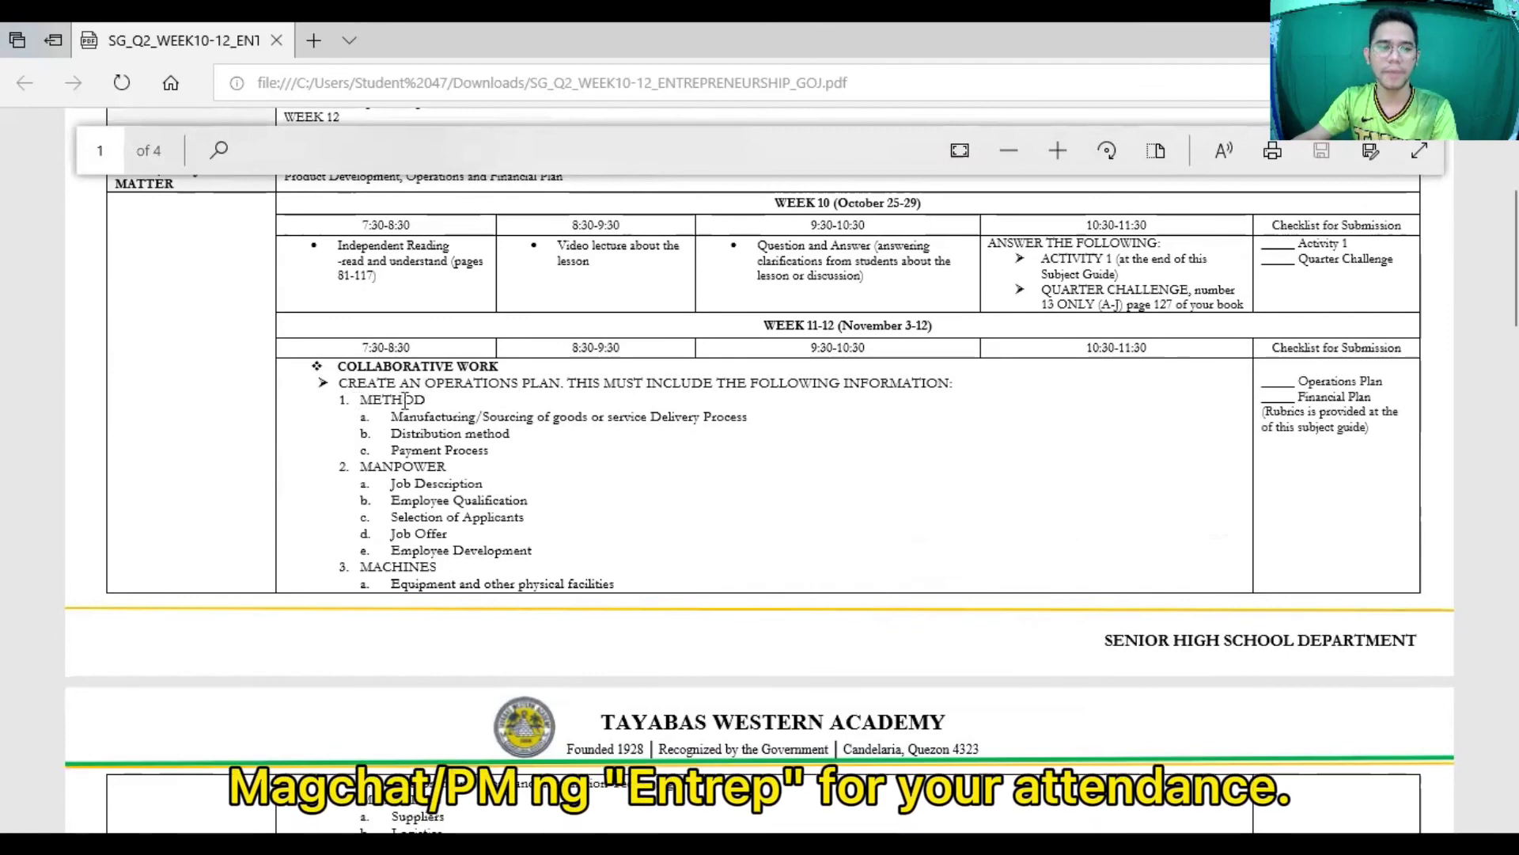
{"action": "double_click", "coordinate": [436, 417]}
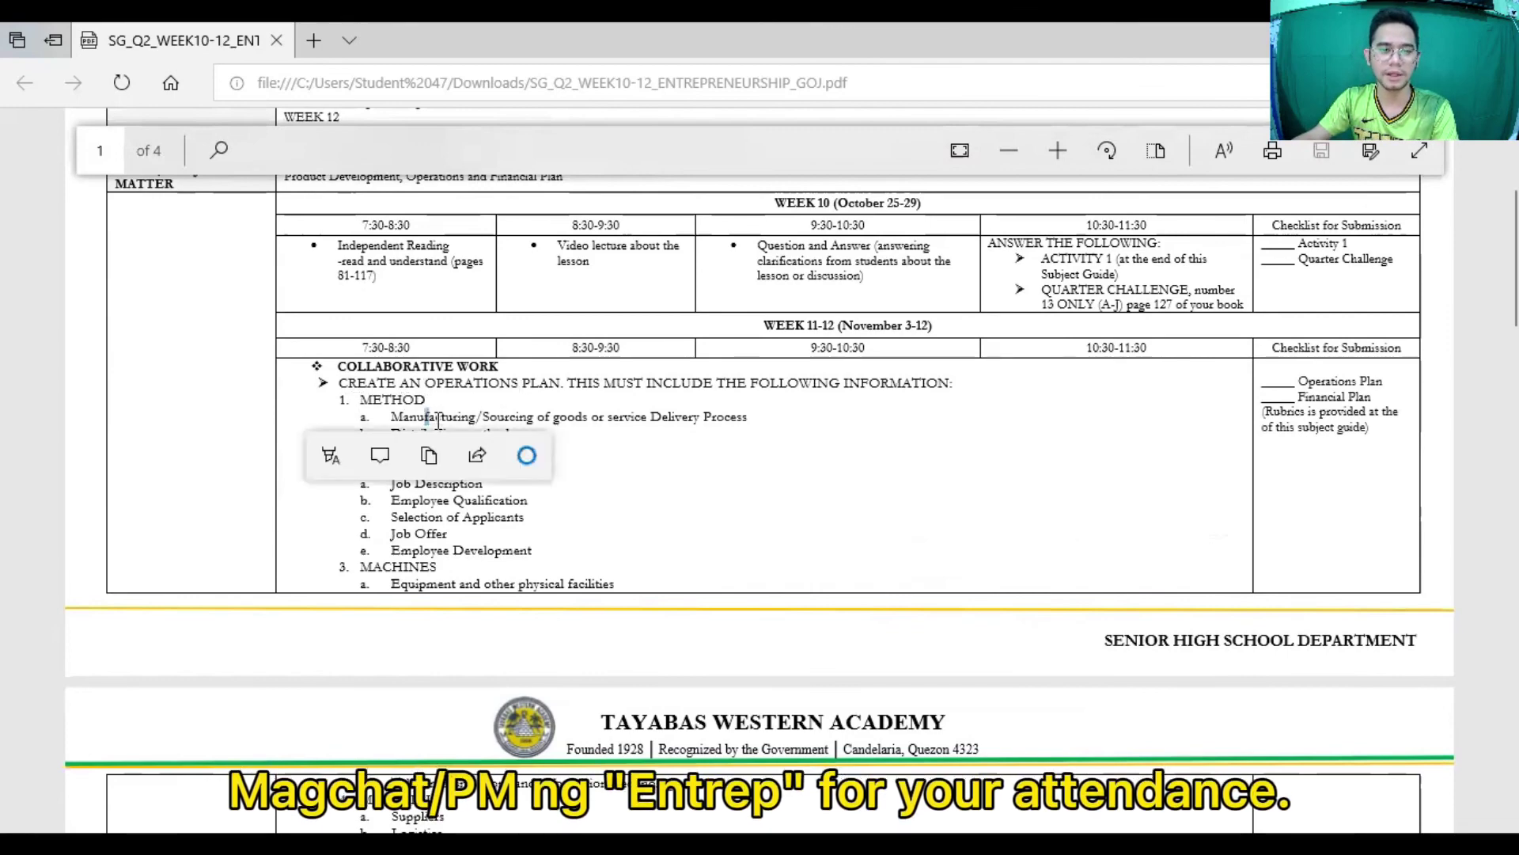
{"action": "left_click", "coordinate": [445, 427]}
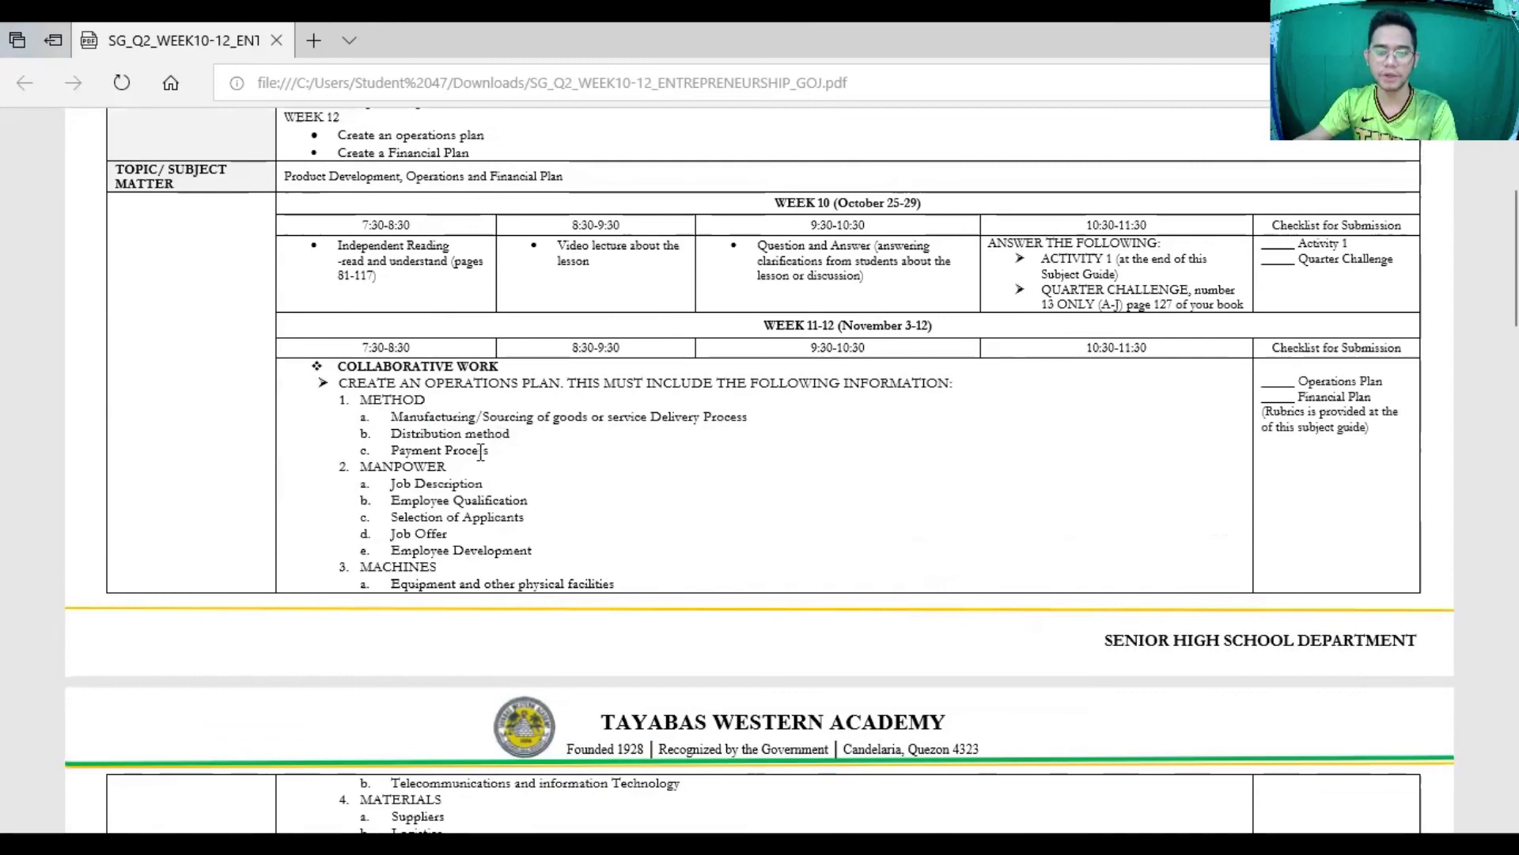
{"action": "scroll", "coordinate": [469, 461], "scroll_direction": "down", "scroll_amount": 2}
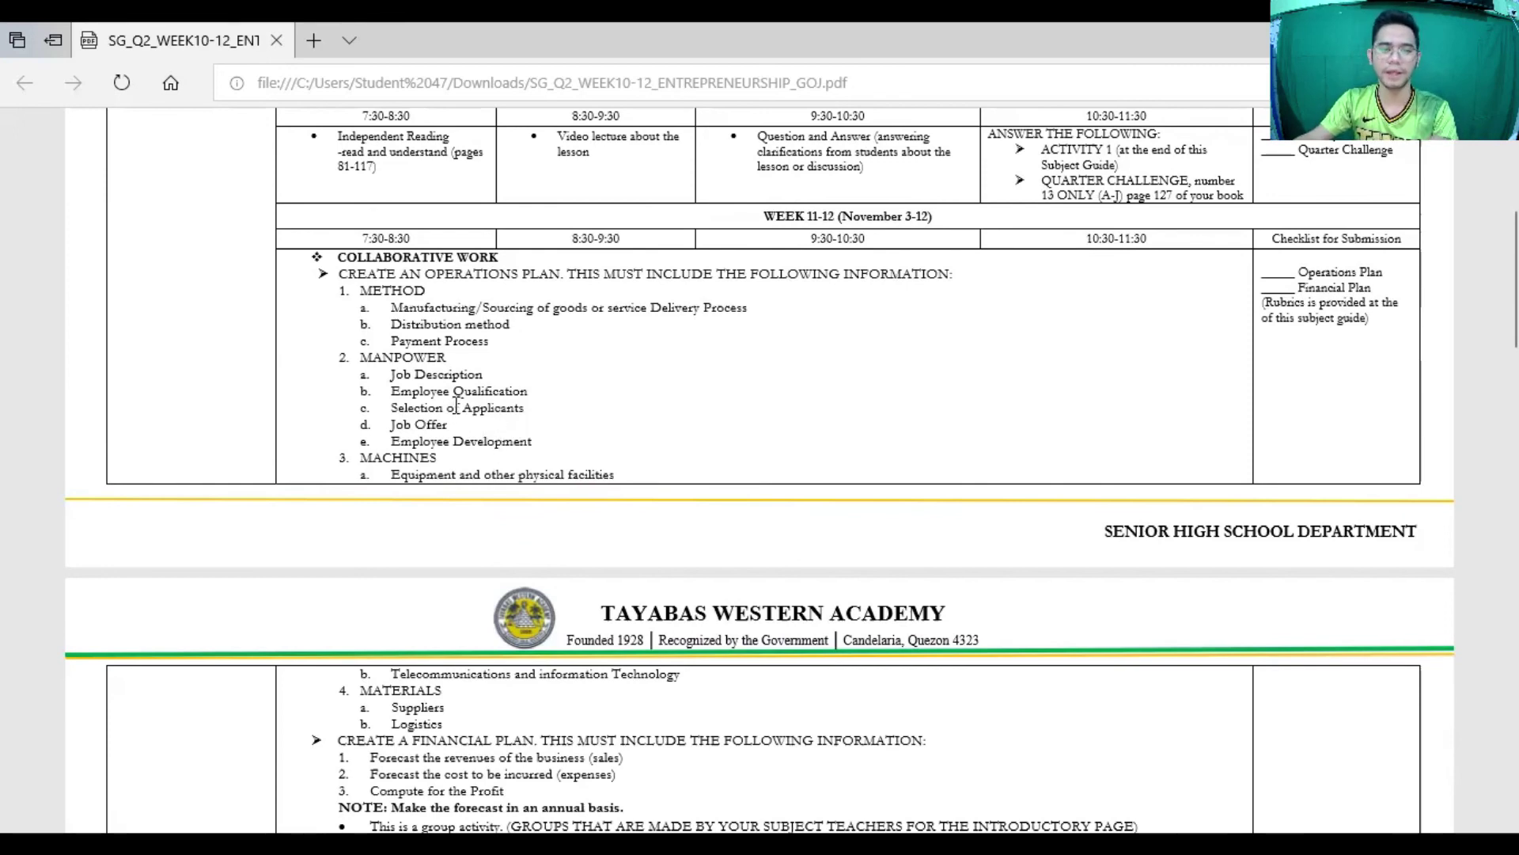
{"action": "scroll", "coordinate": [471, 440], "scroll_direction": "down", "scroll_amount": 1}
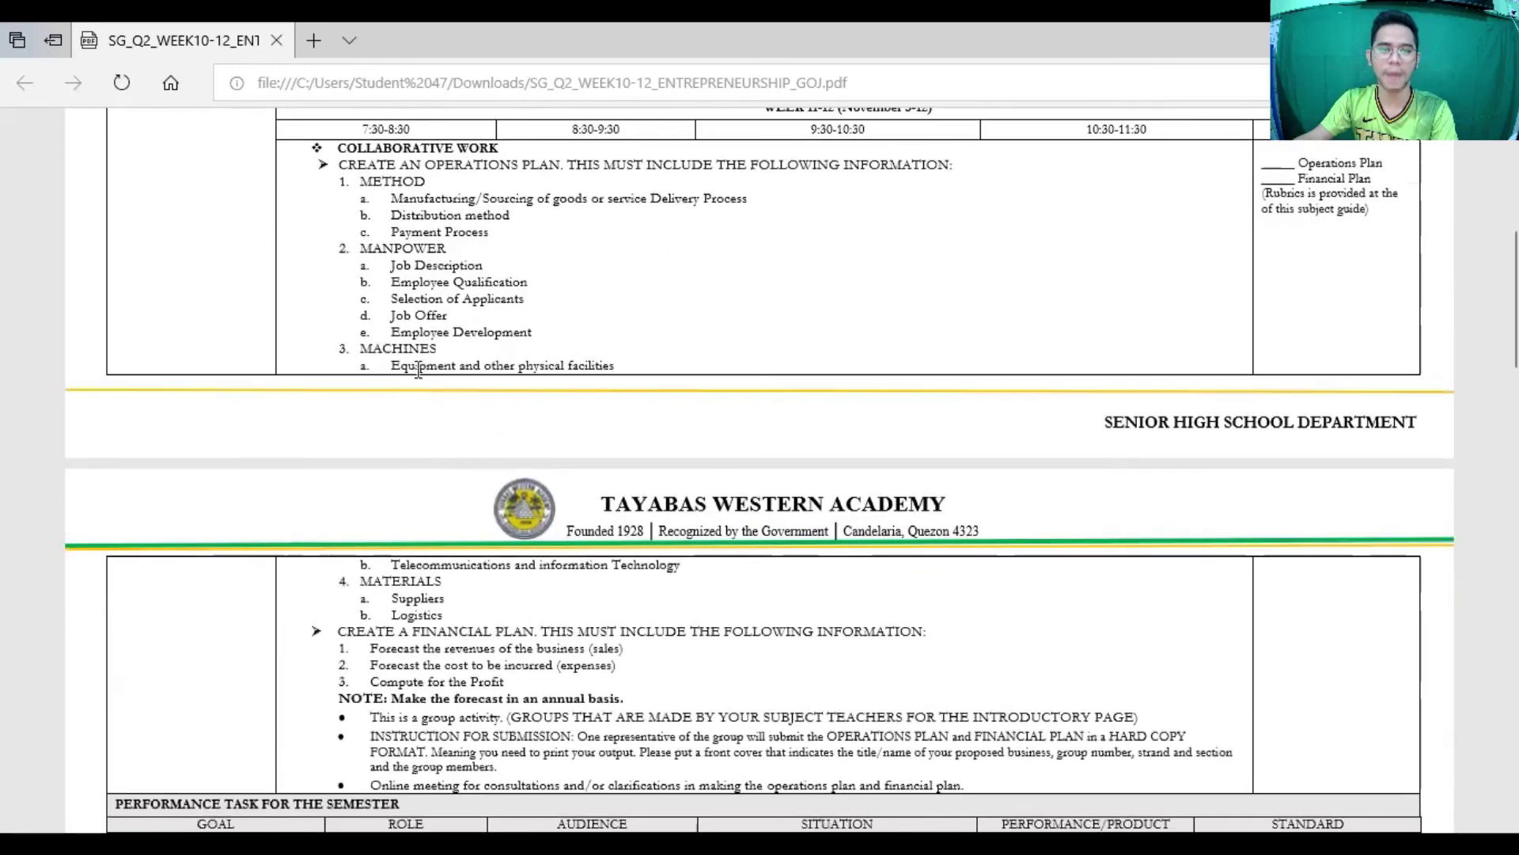